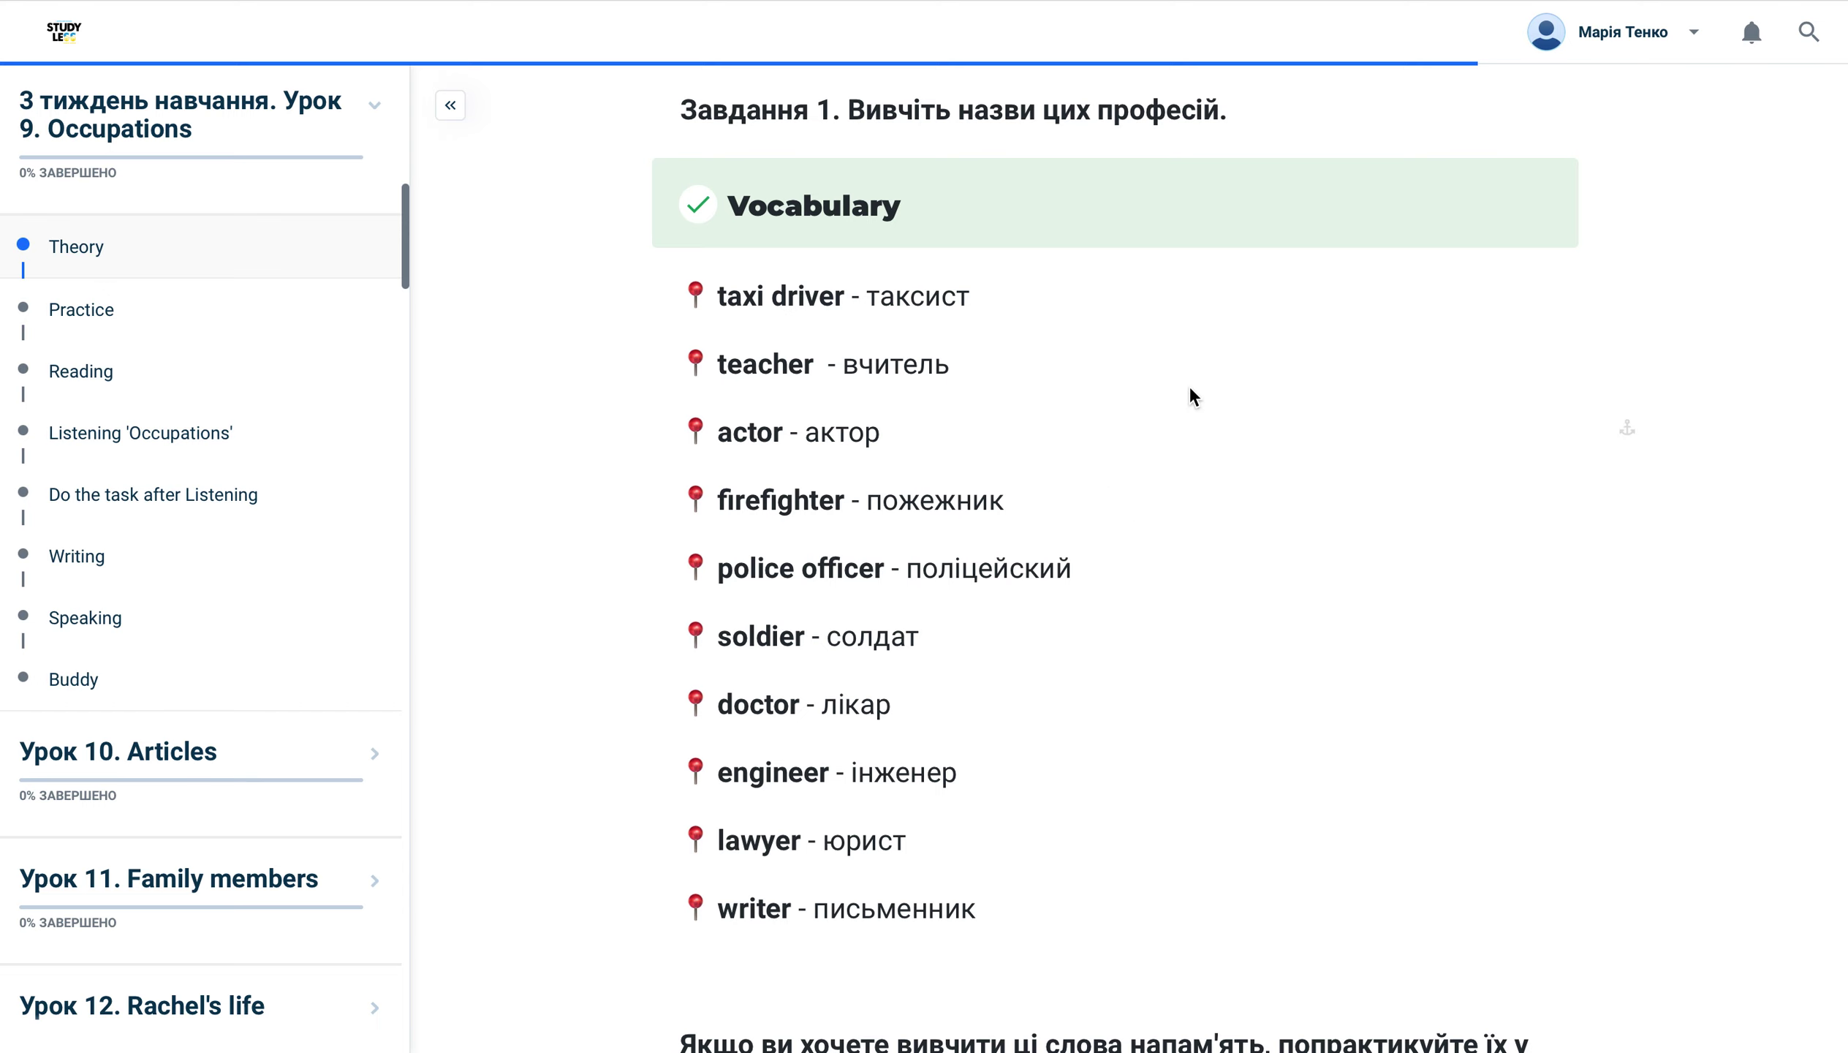
# Open the Quizlet word practice linked below the occupations vocabulary list.
pyautogui.scroll(-4, 1067, 261)
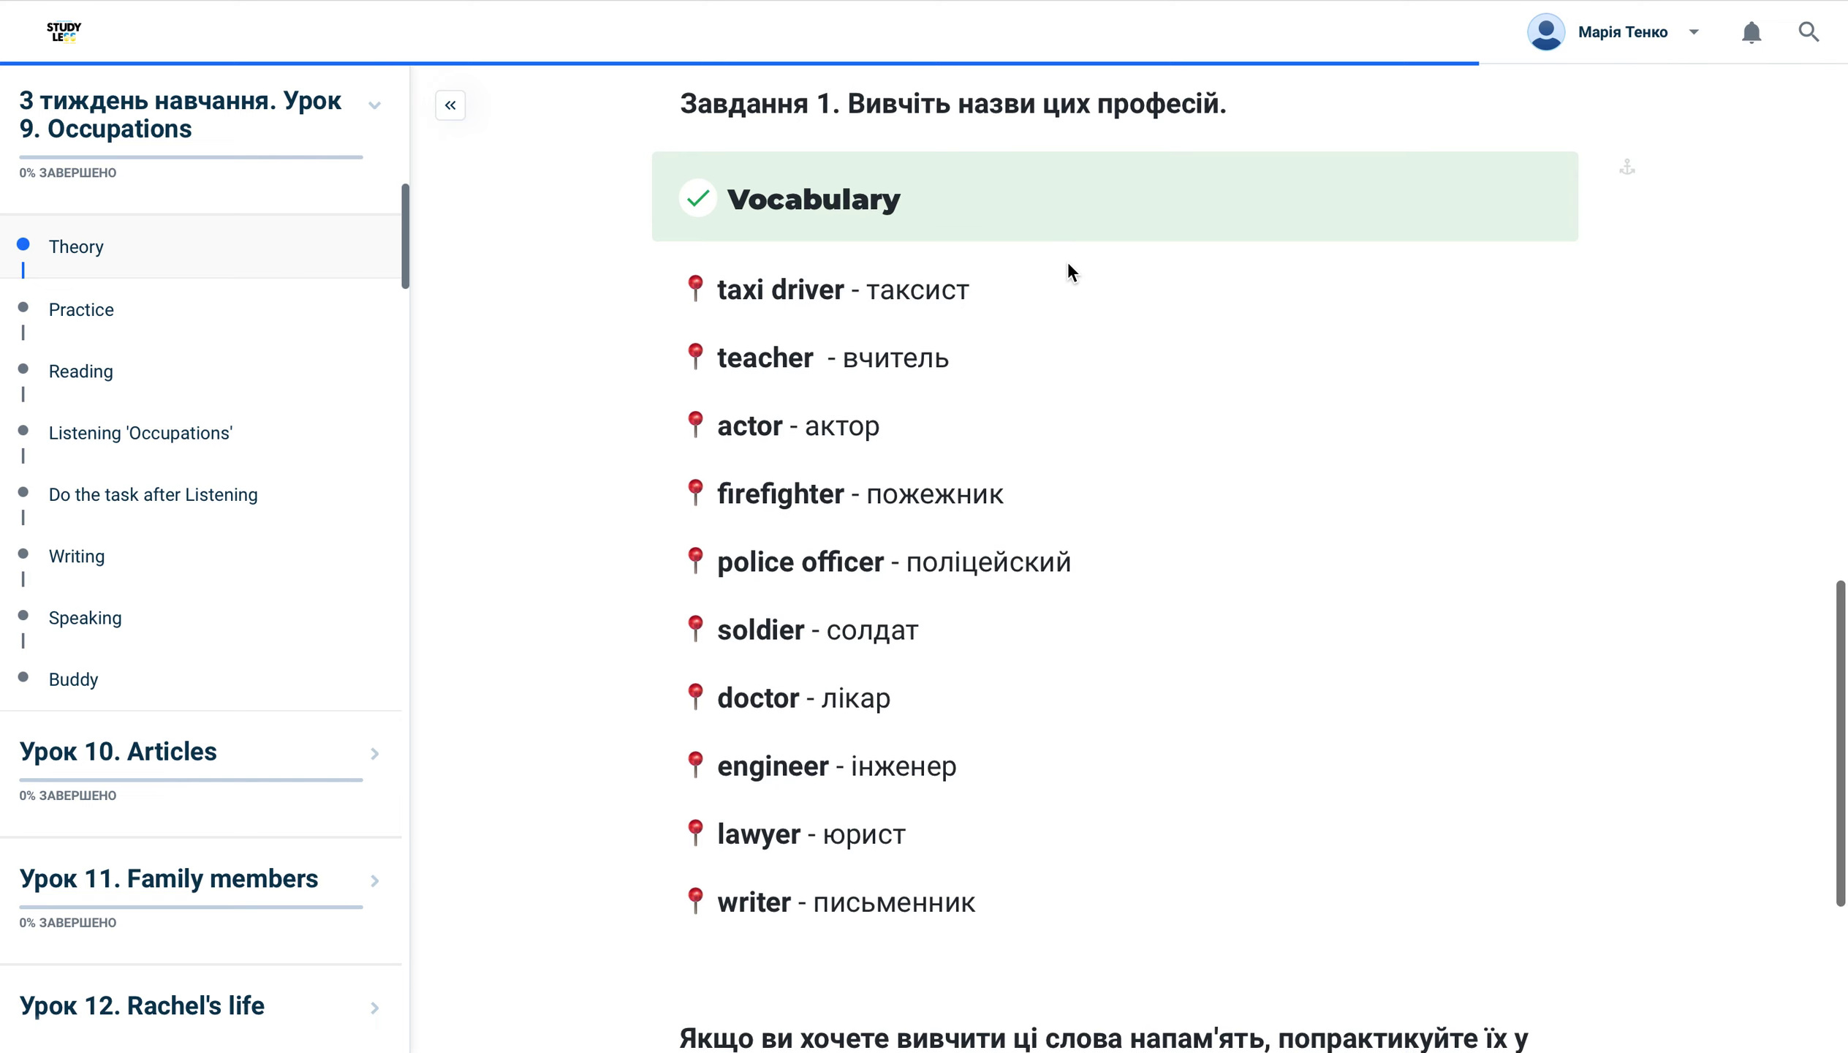
pyautogui.scroll(-2, 1068, 264)
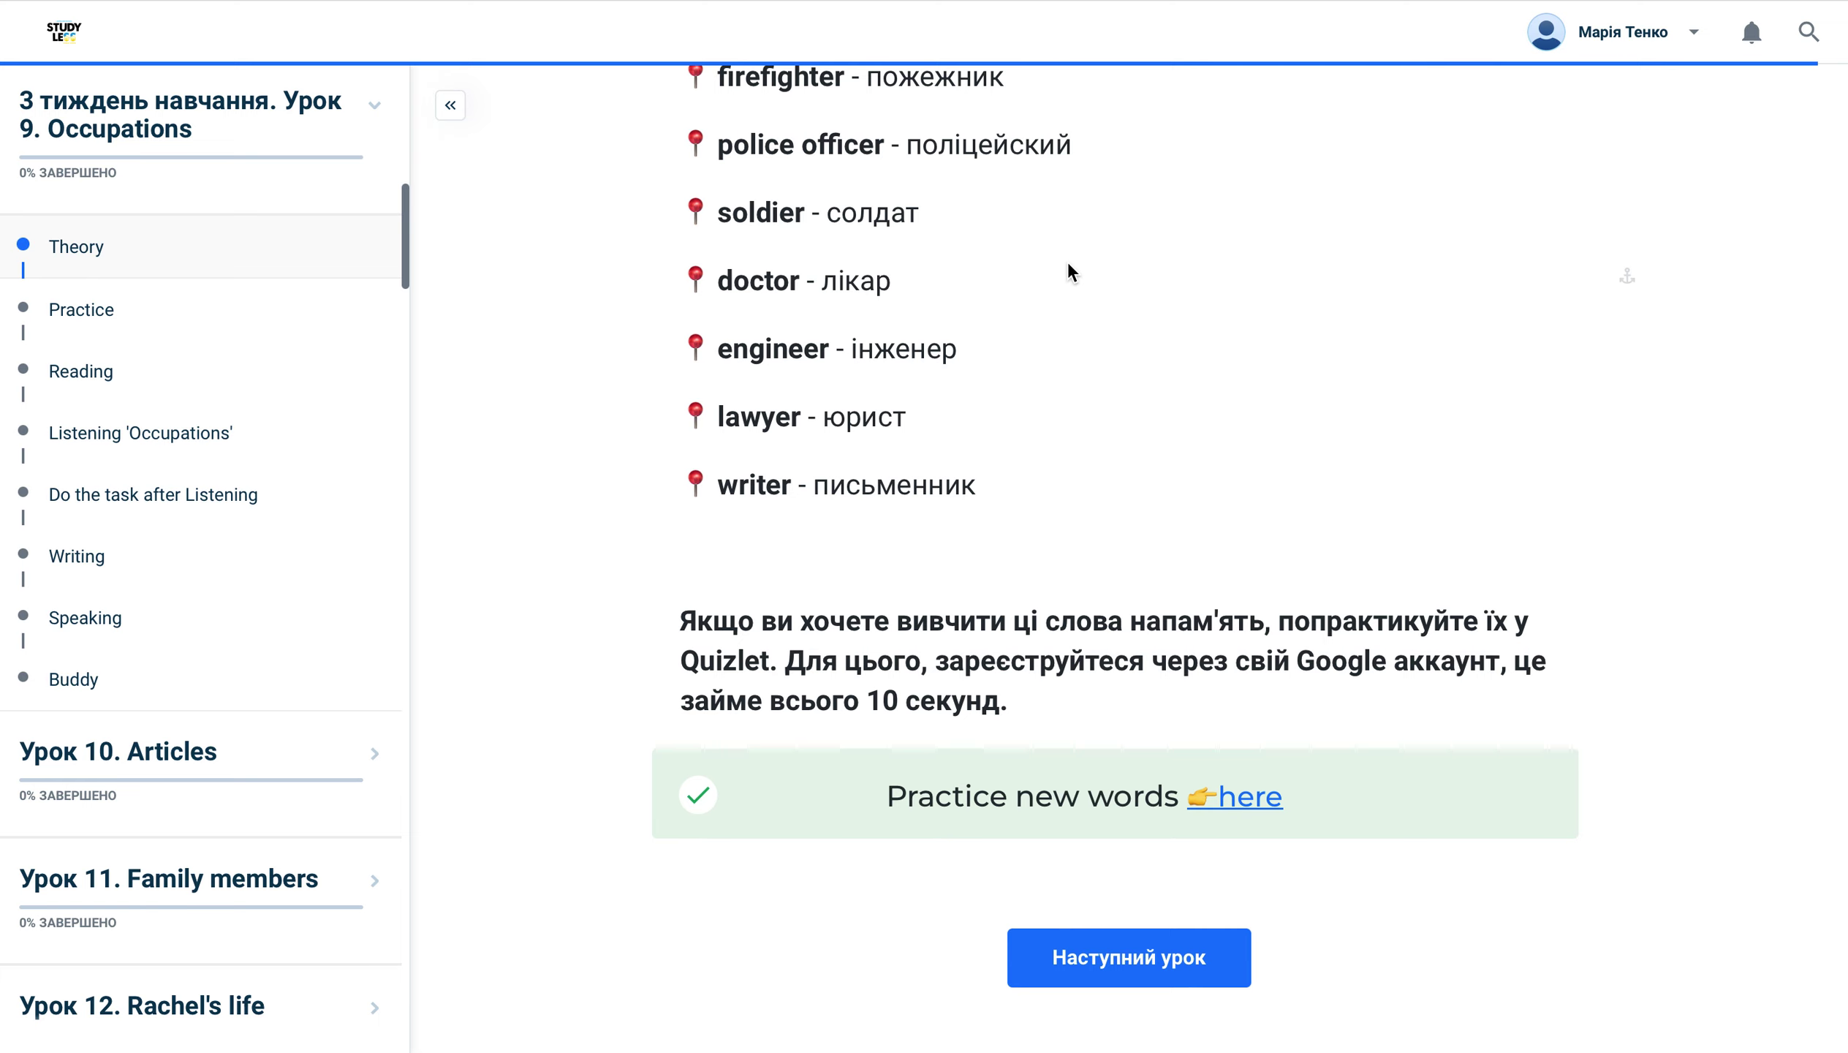
pyautogui.click(1263, 804)
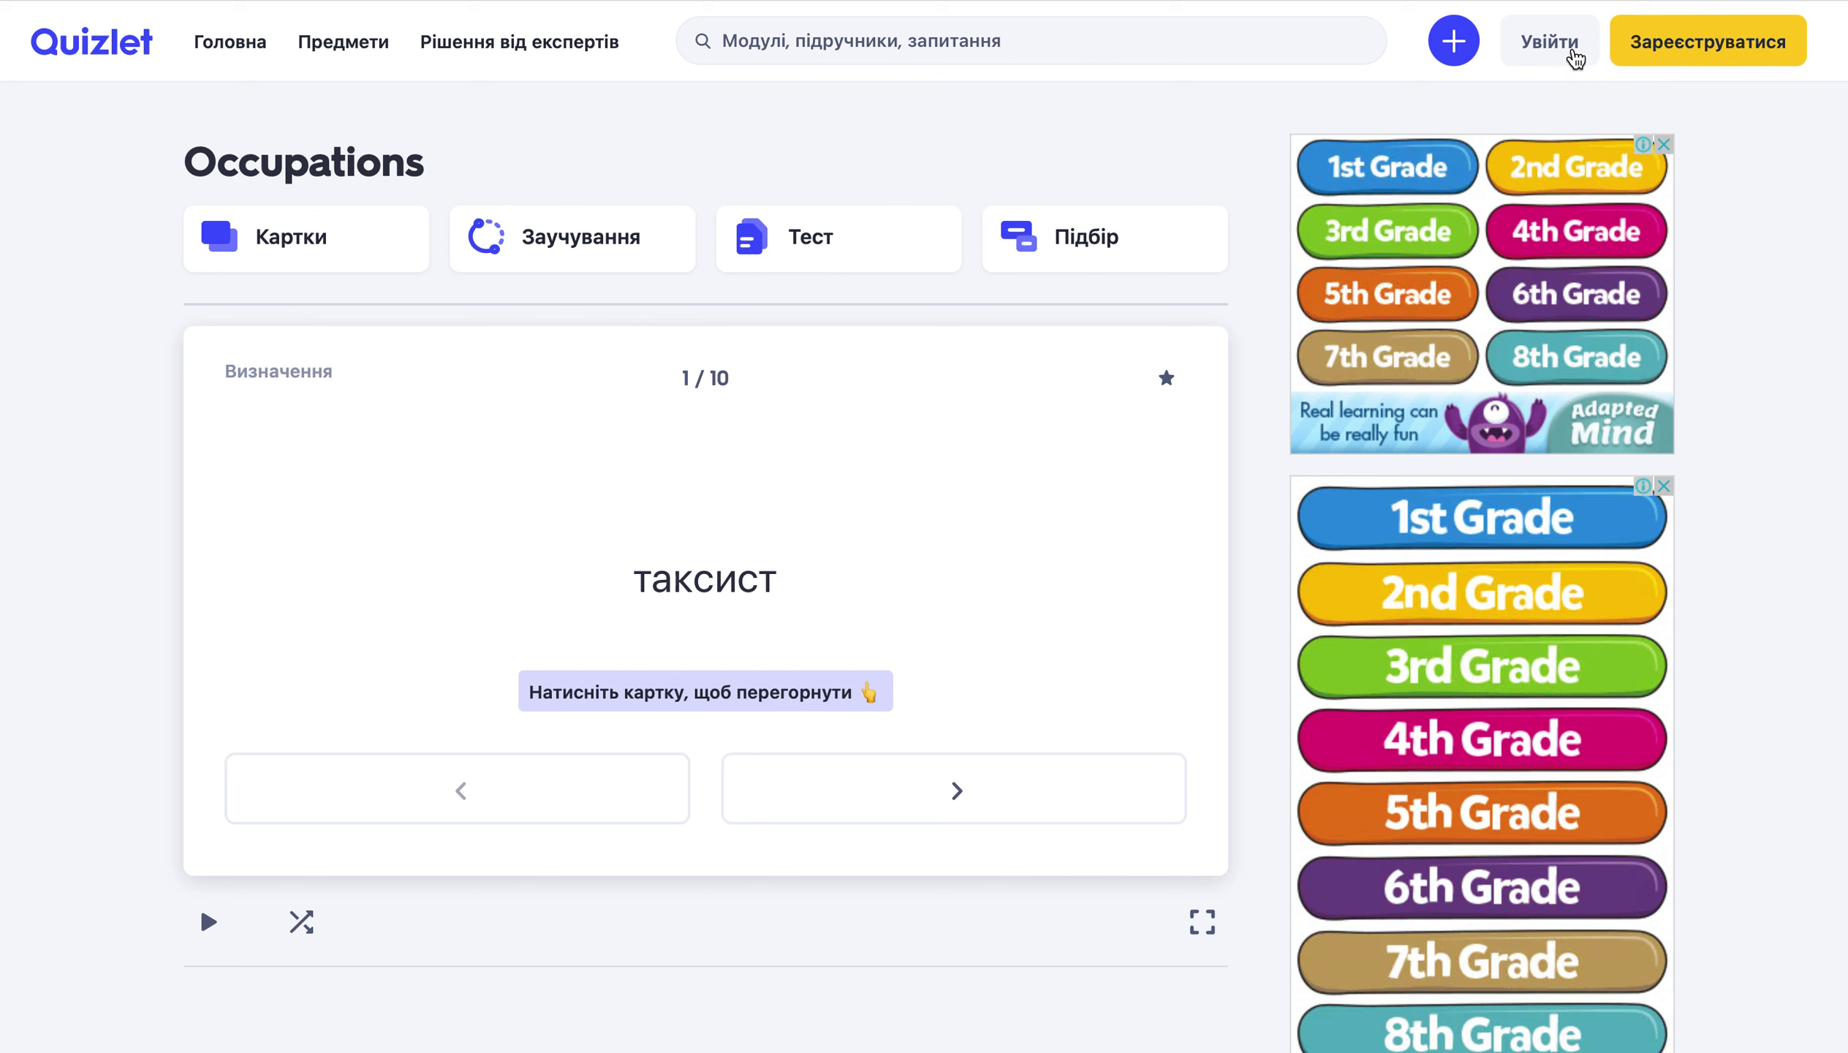
# Open the Quizlet sign-in form and look over the registration form with its Google, Facebook and e-mail options.
pyautogui.click(1573, 57)
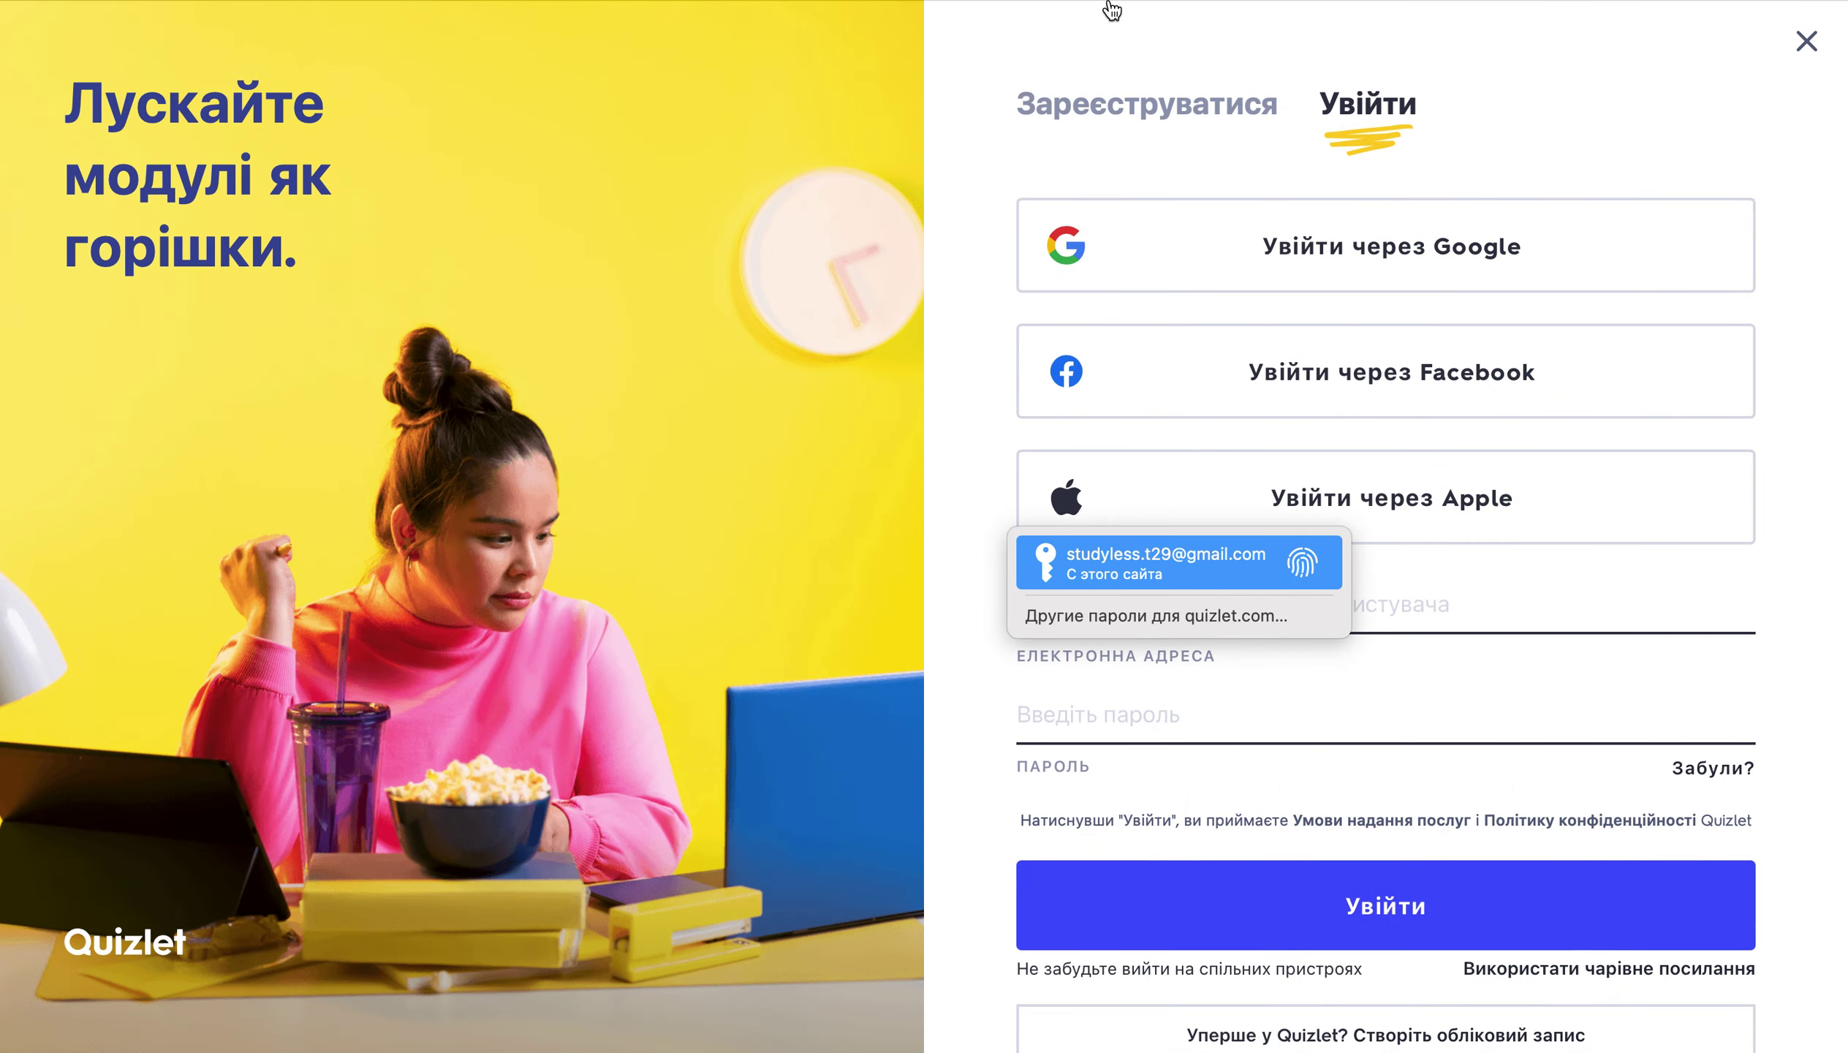
pyautogui.click(1180, 165)
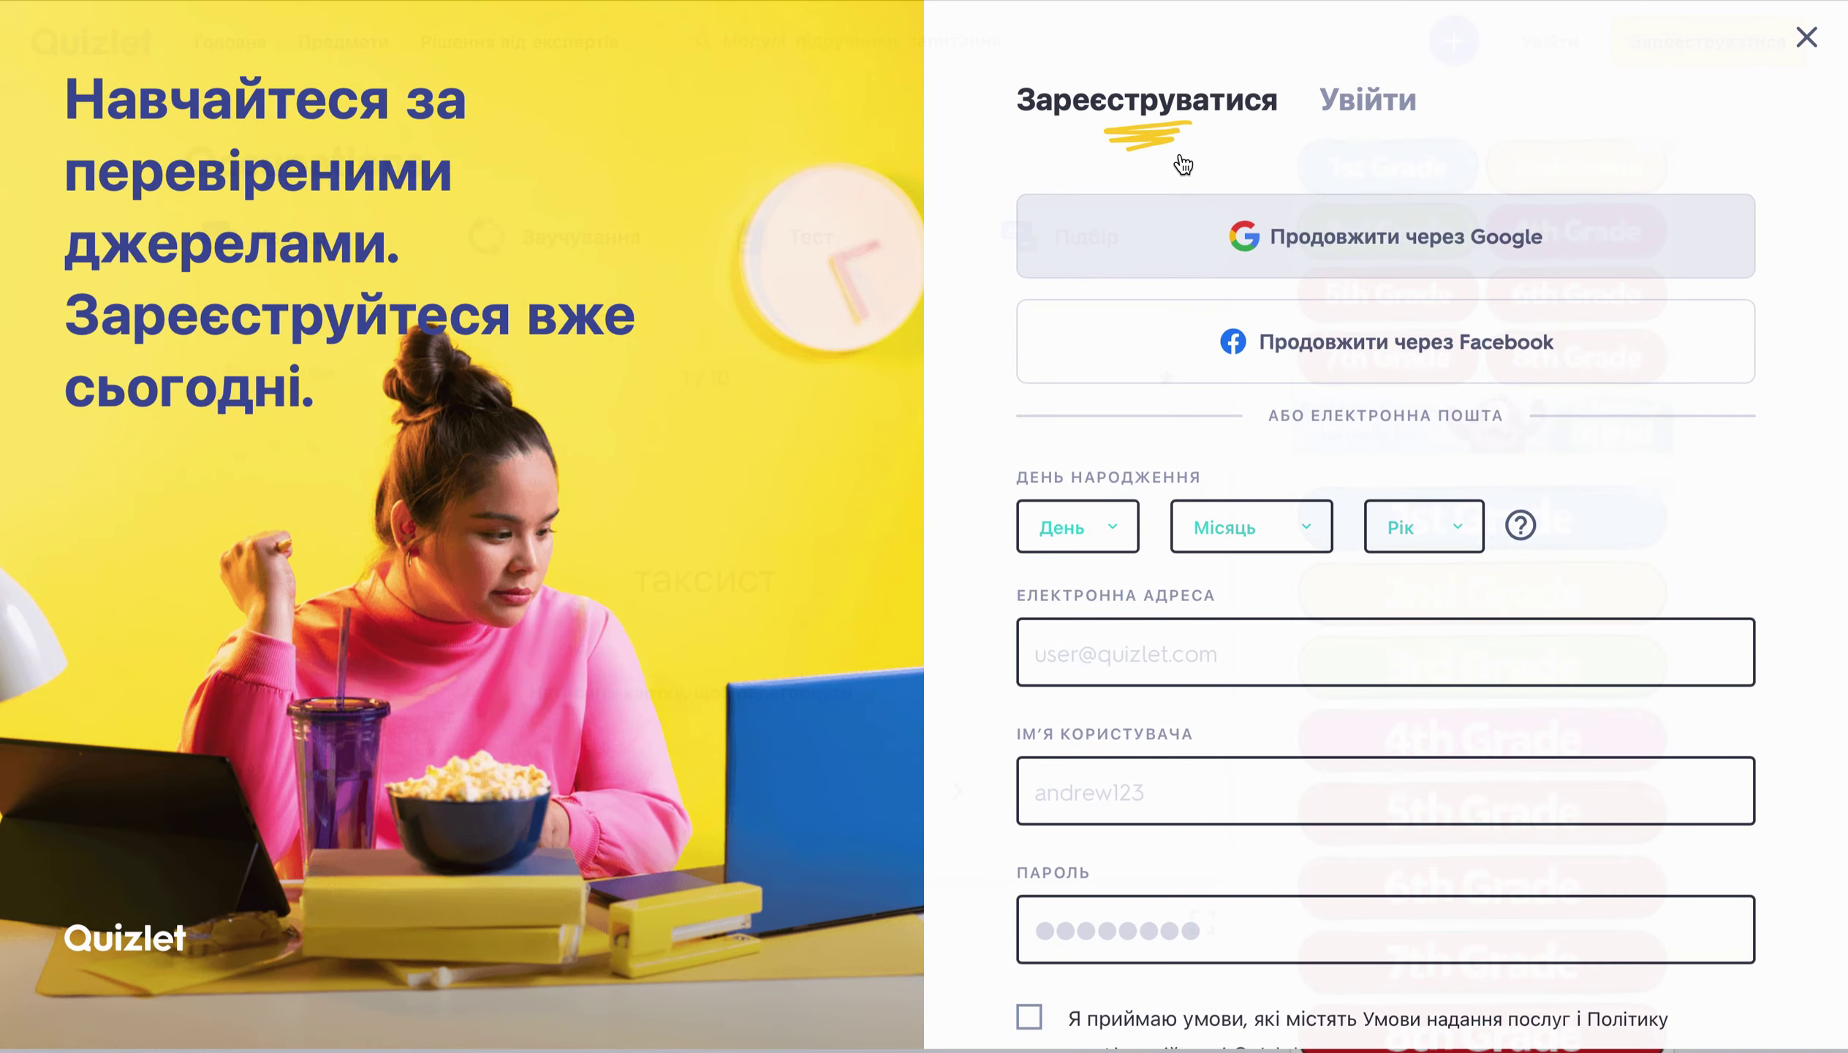
pyautogui.scroll(-2, 1613, 161)
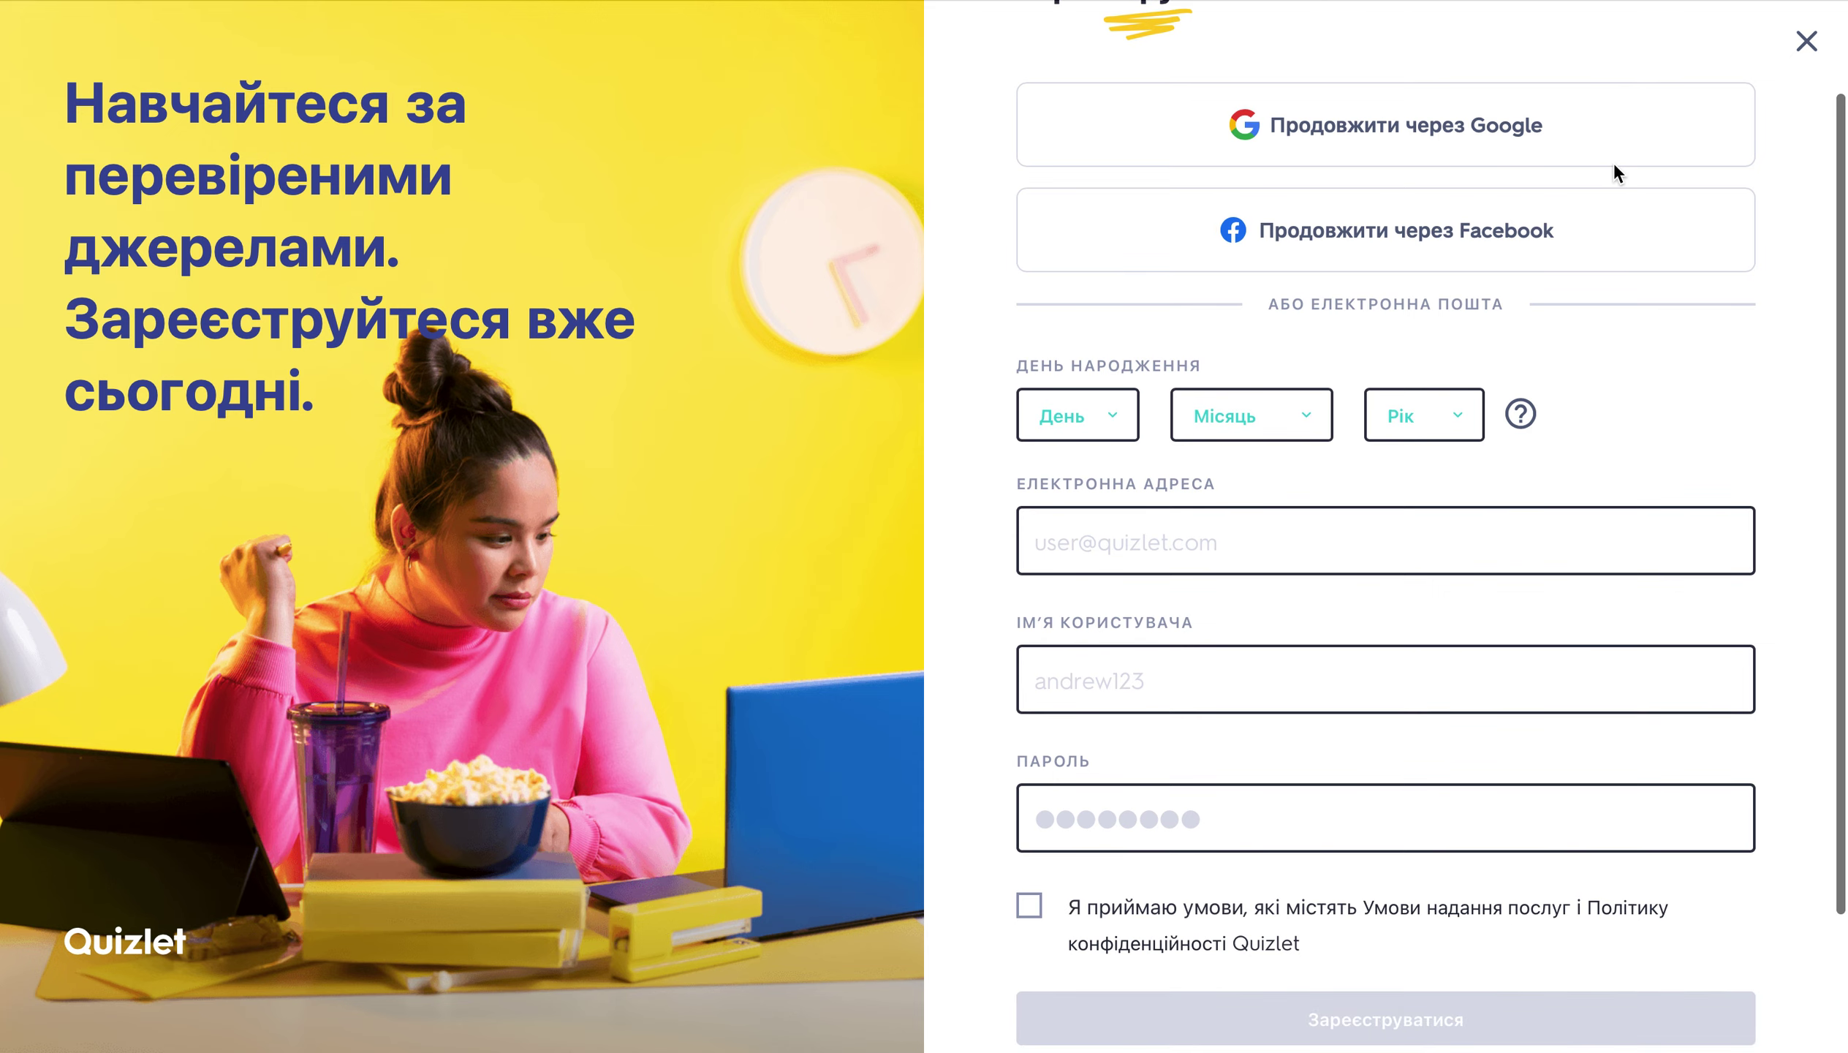
pyautogui.scroll(2, 1584, 110)
pyautogui.click(1342, 111)
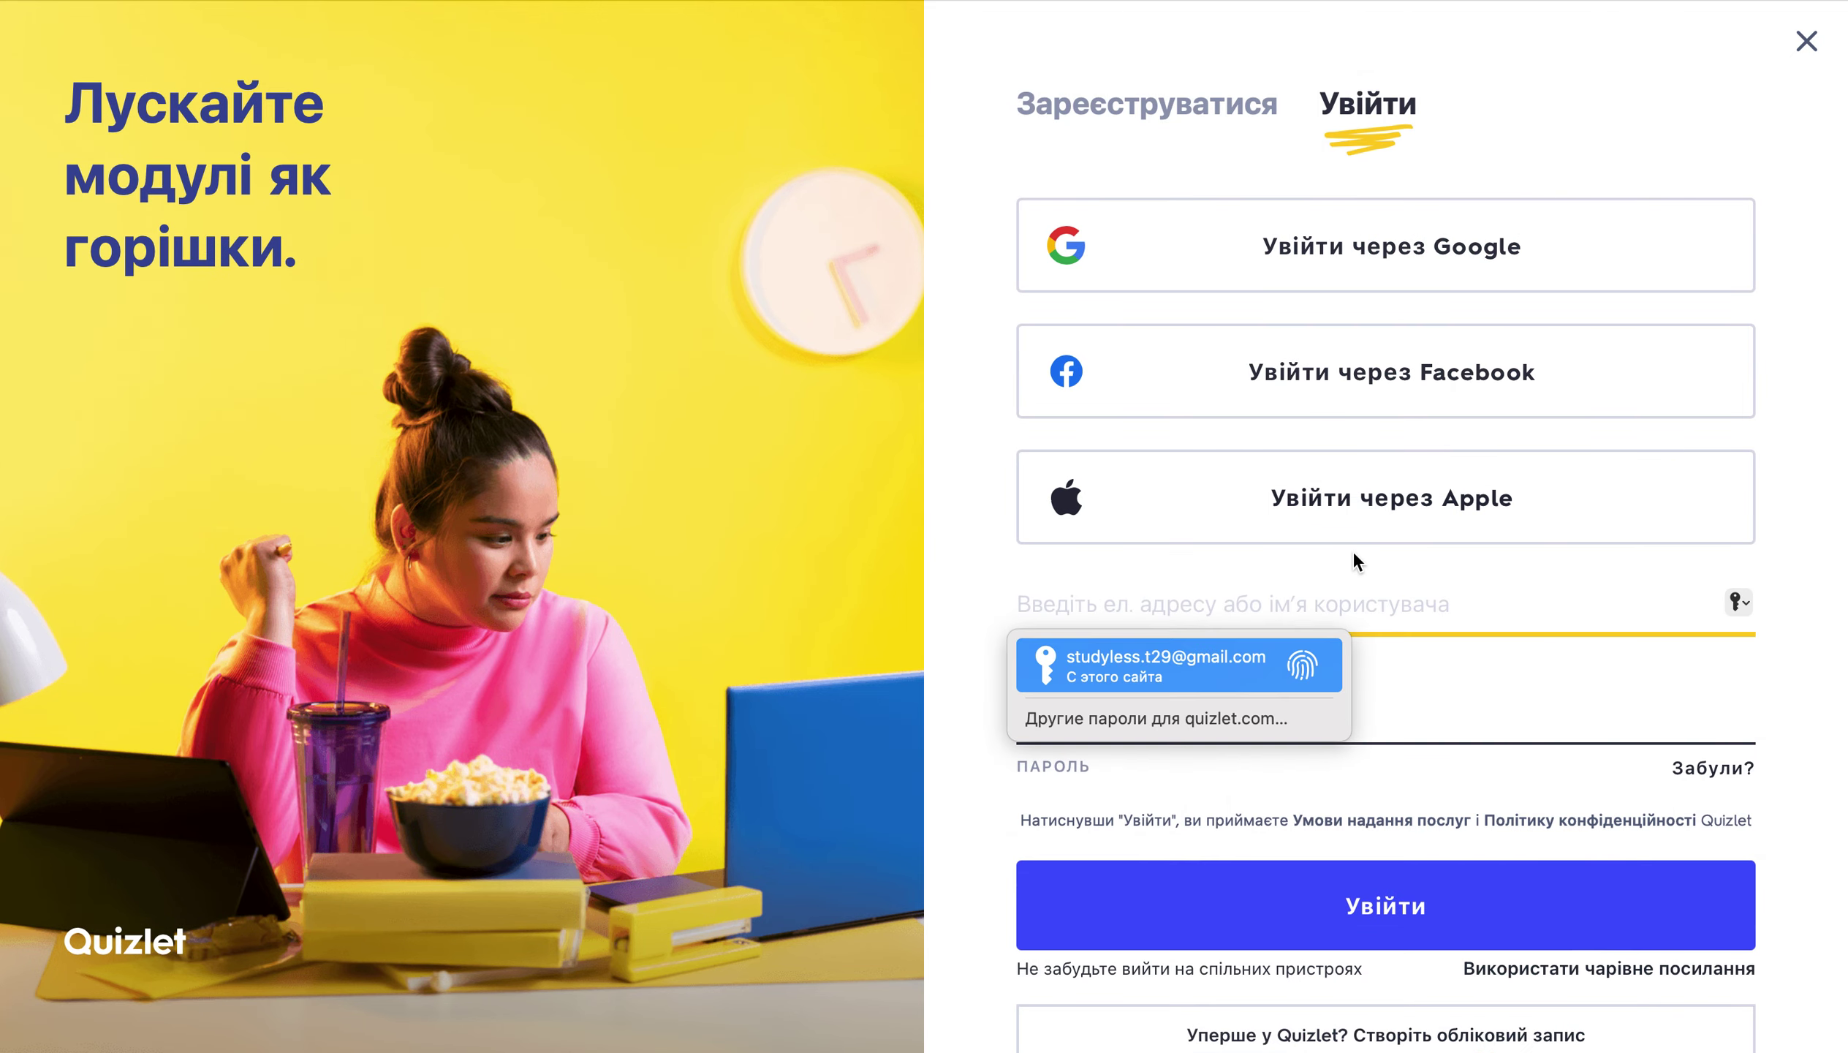
pyautogui.click(1124, 126)
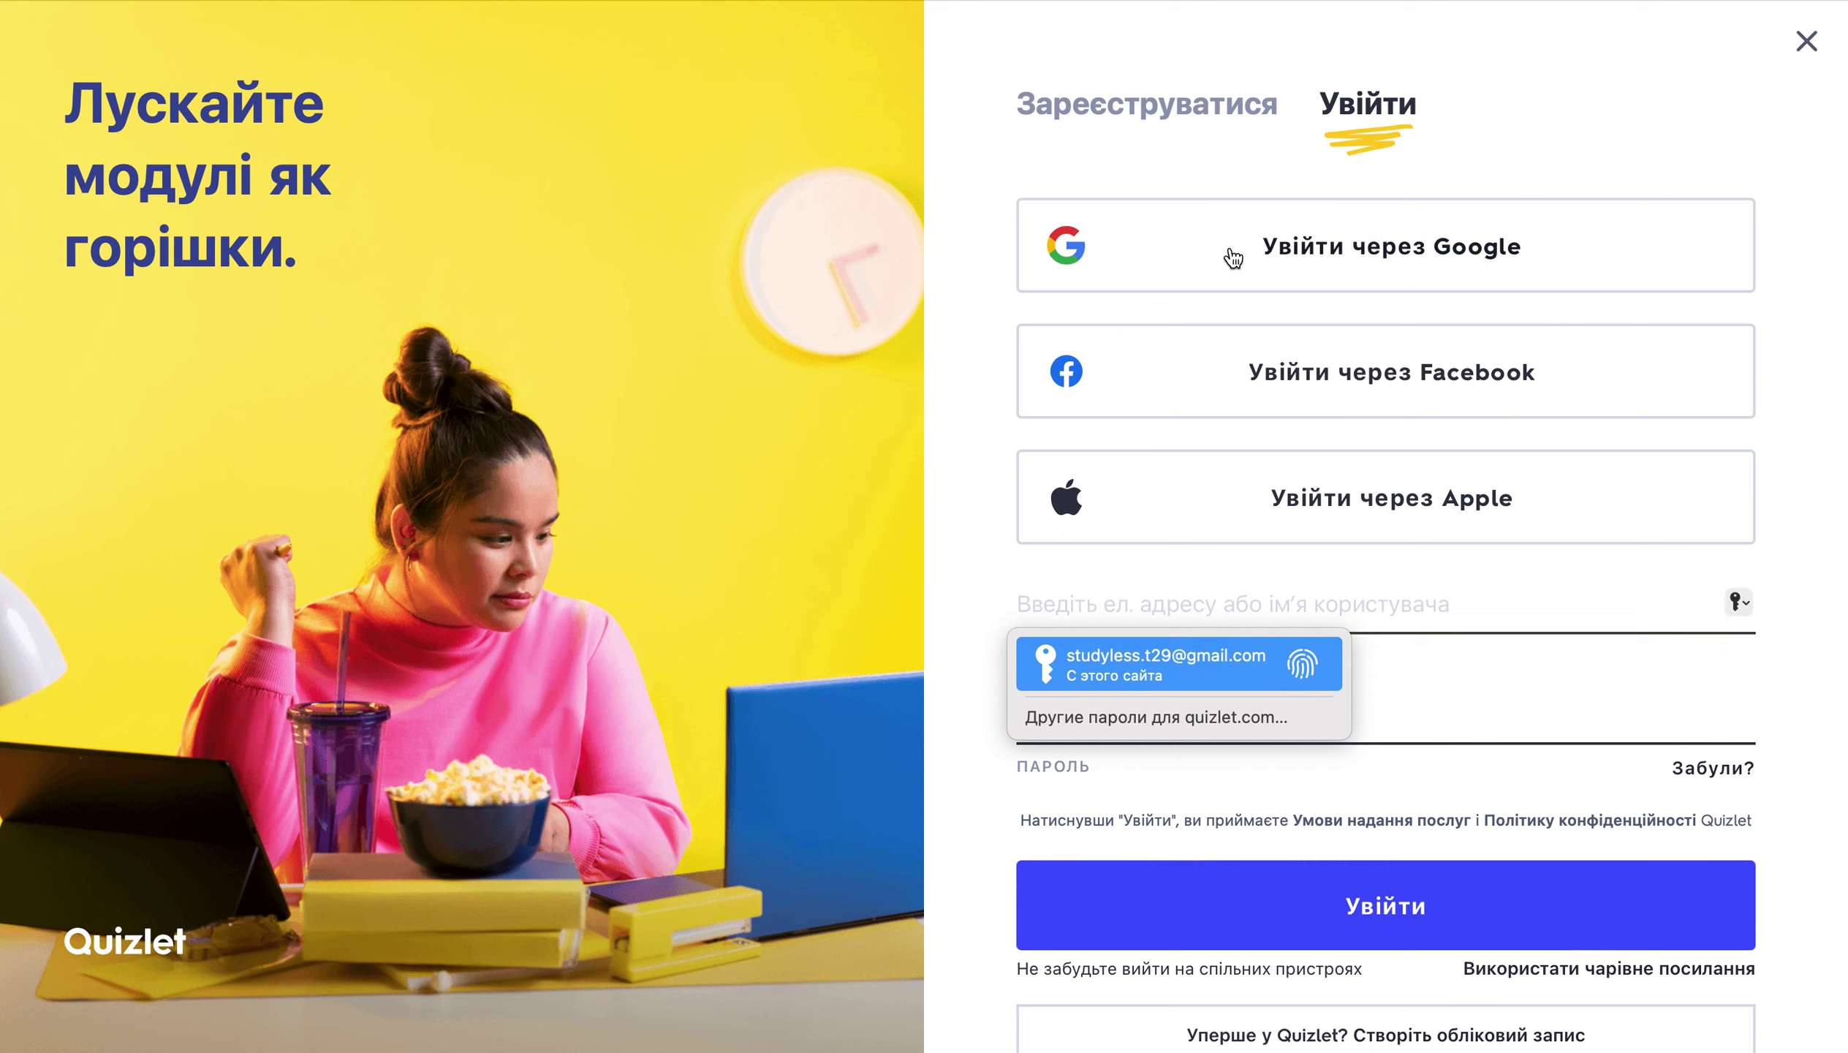
# Dismiss the saved-password suggestion and sign in through Google with the first listed account.
pyautogui.press('Escape')
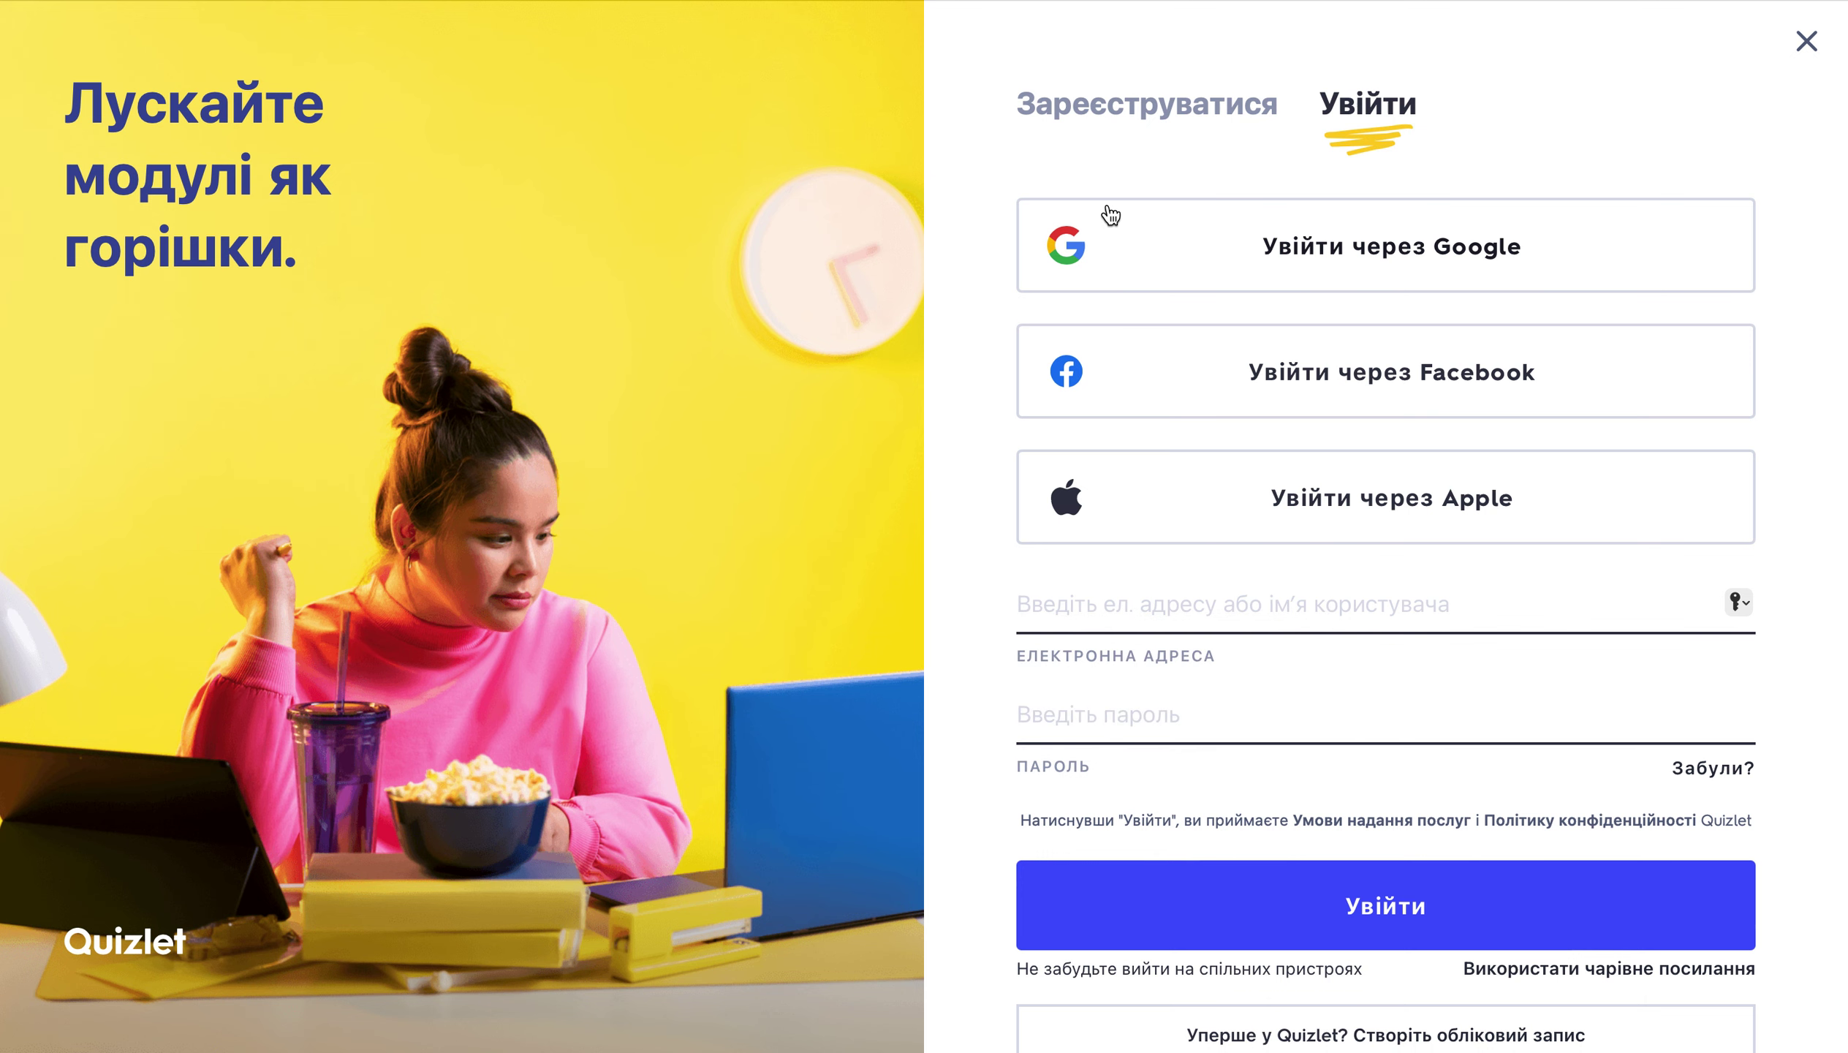
pyautogui.click(1111, 214)
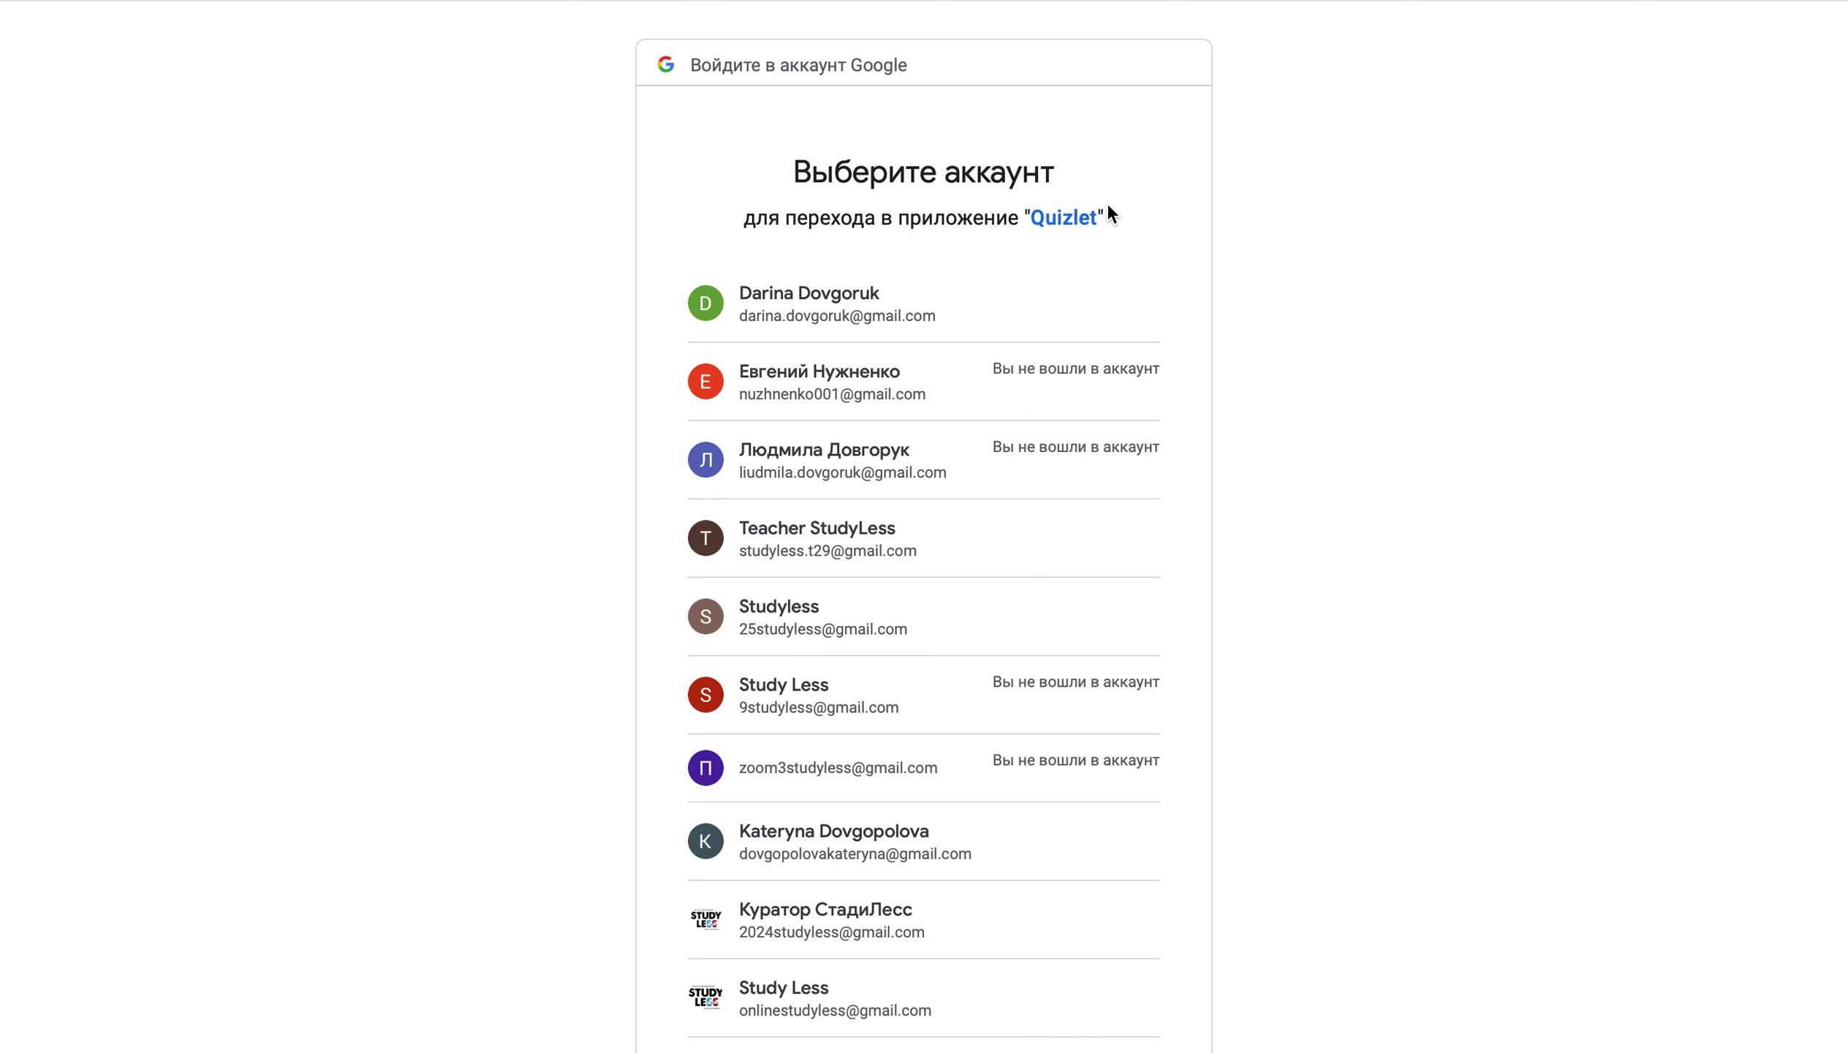
pyautogui.click(819, 297)
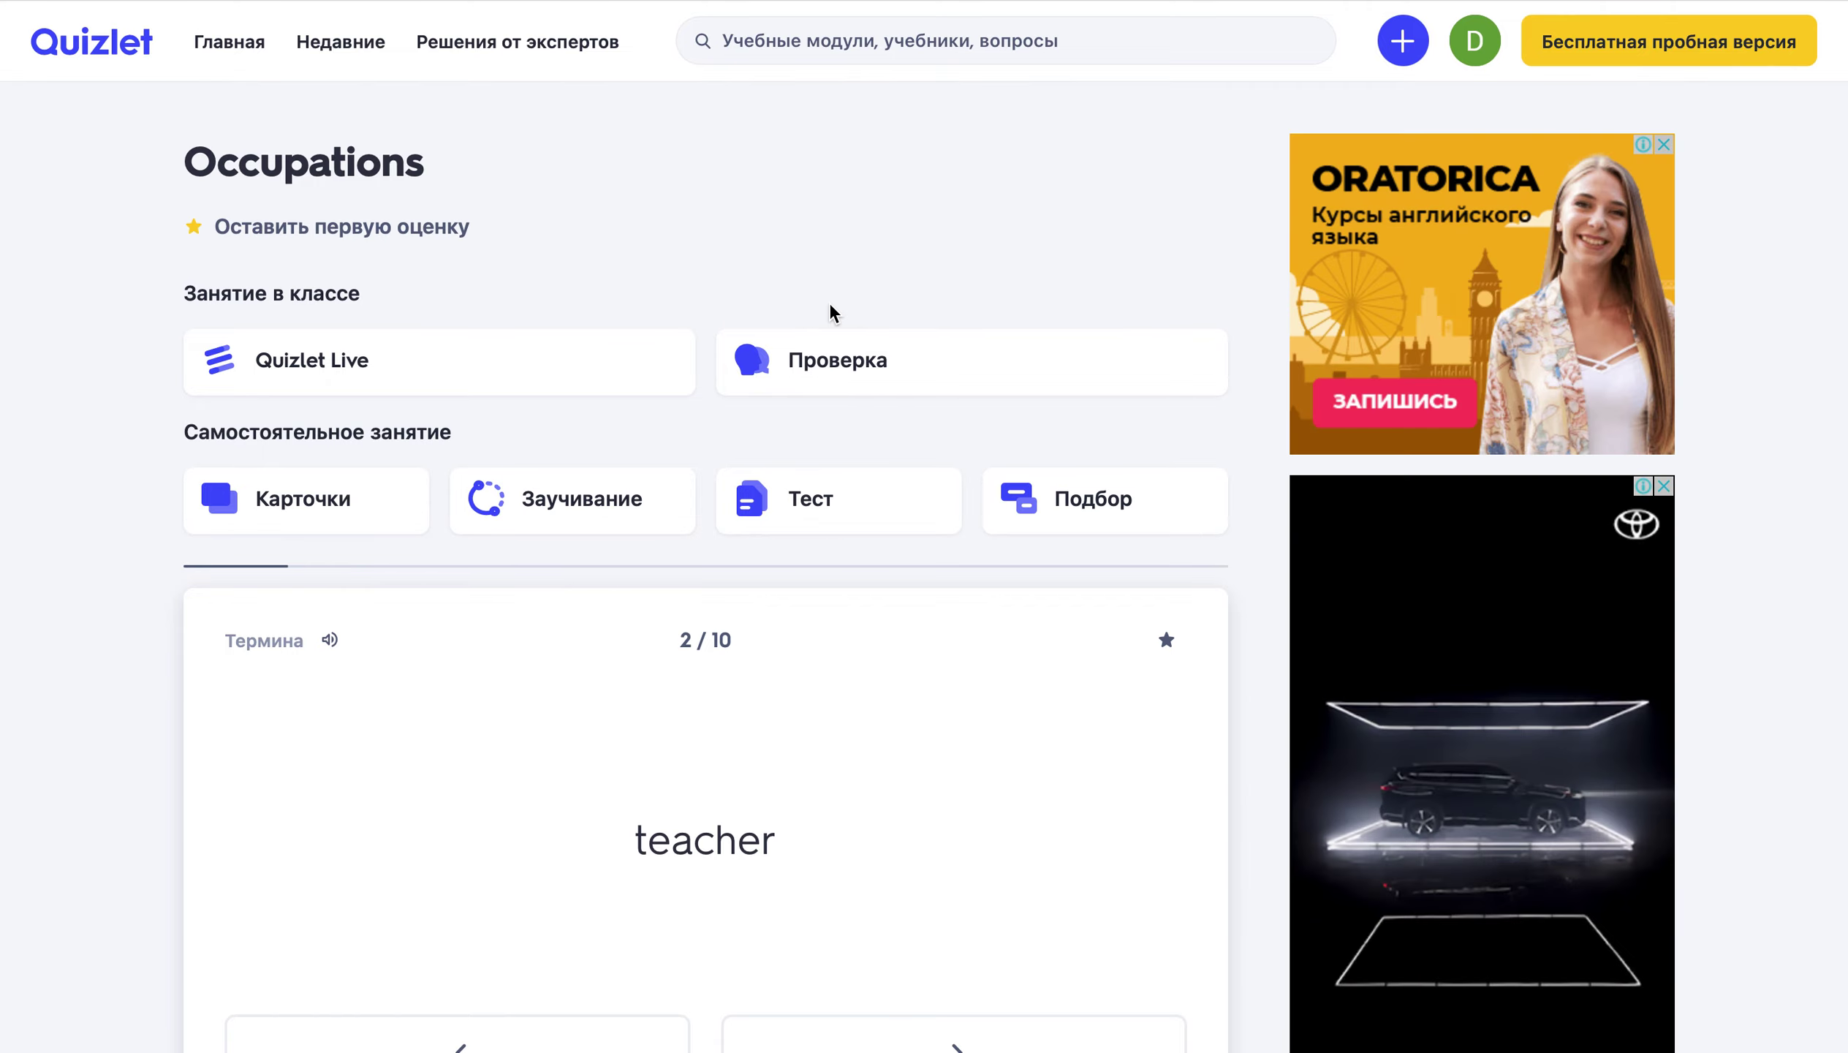
# Set the site's interface language to Ukrainian in the page footer.
pyautogui.scroll(-2, 831, 306)
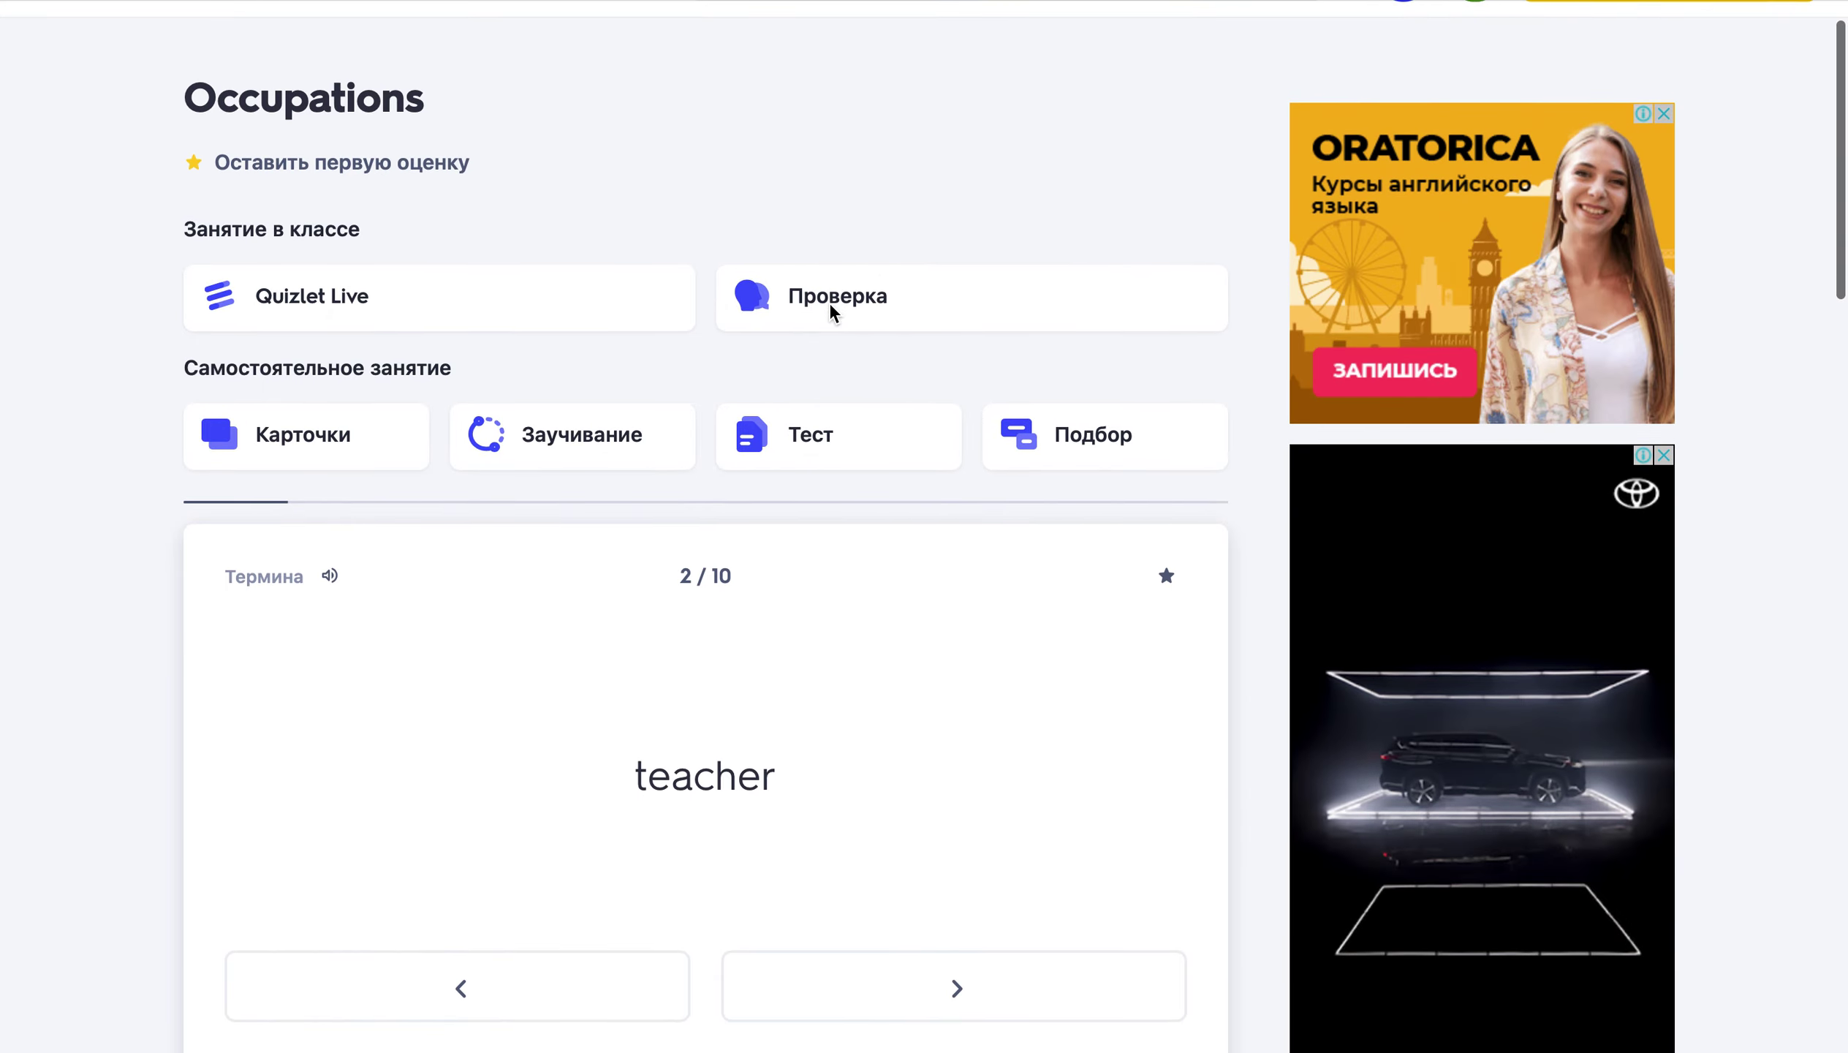
pyautogui.scroll(1, 830, 312)
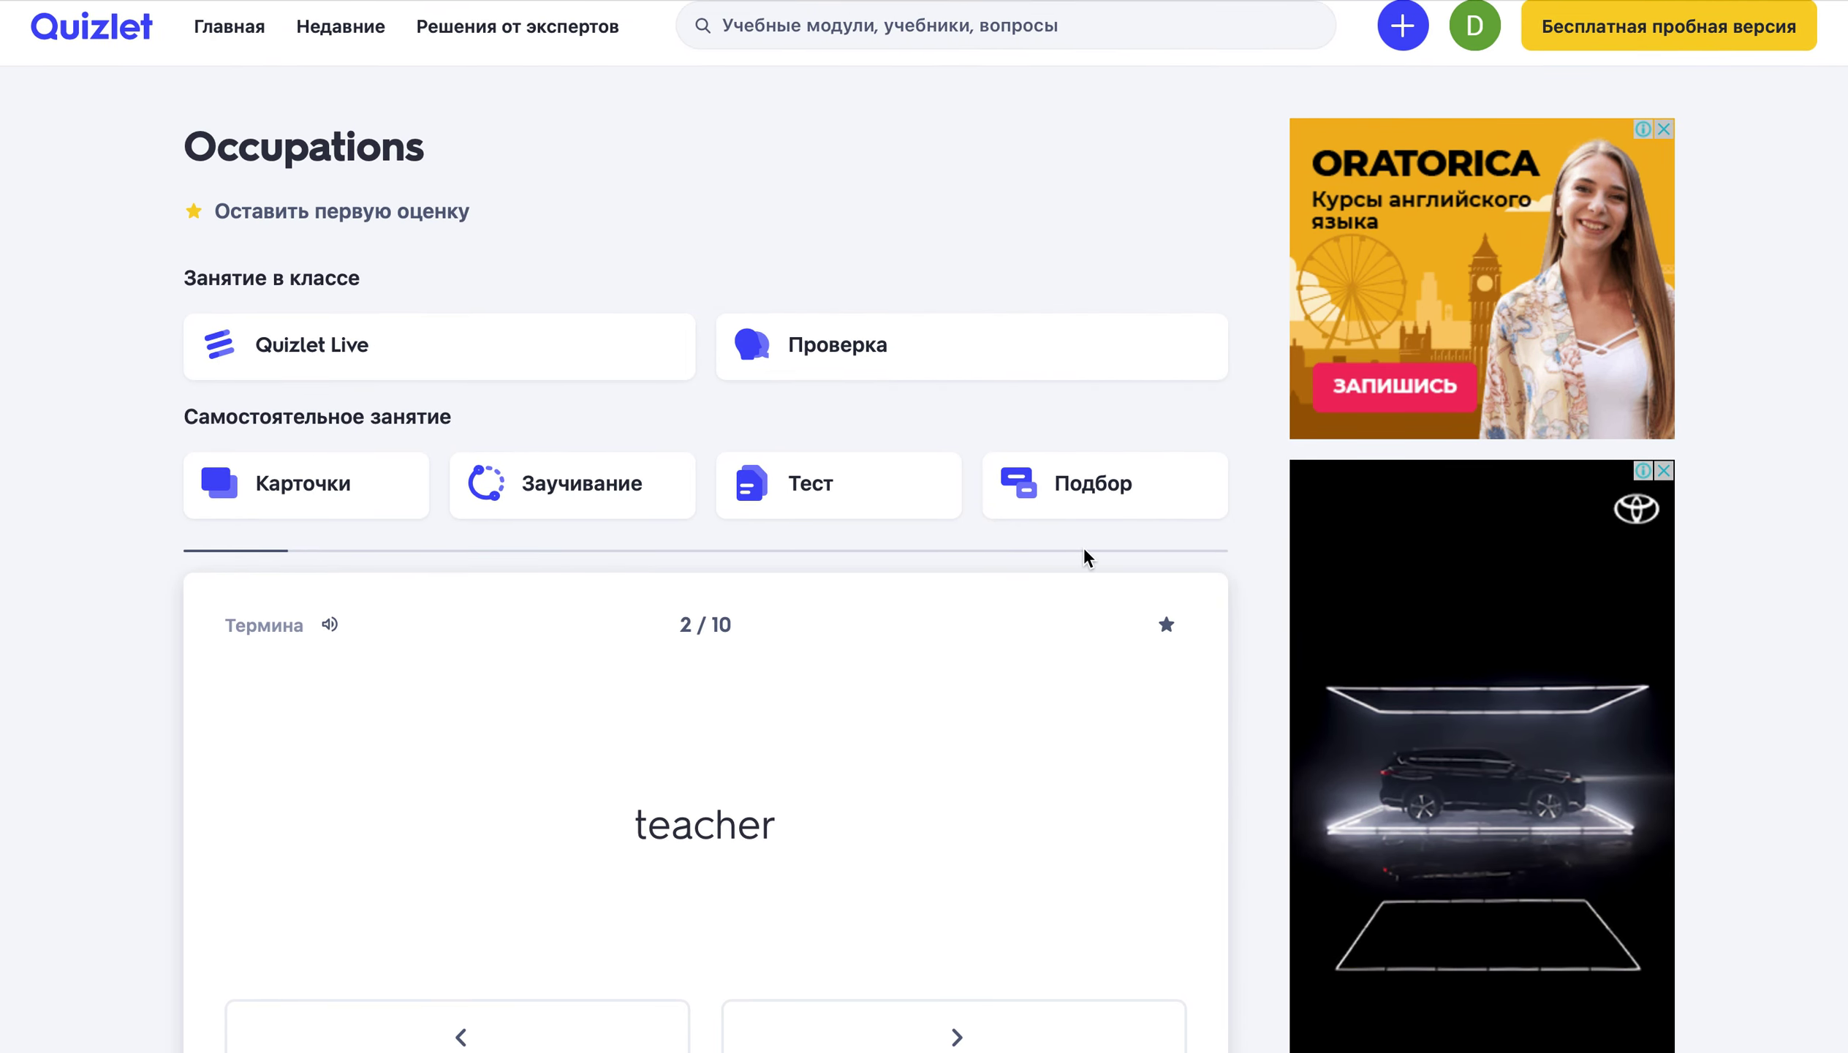
pyautogui.scroll(-10, 1085, 551)
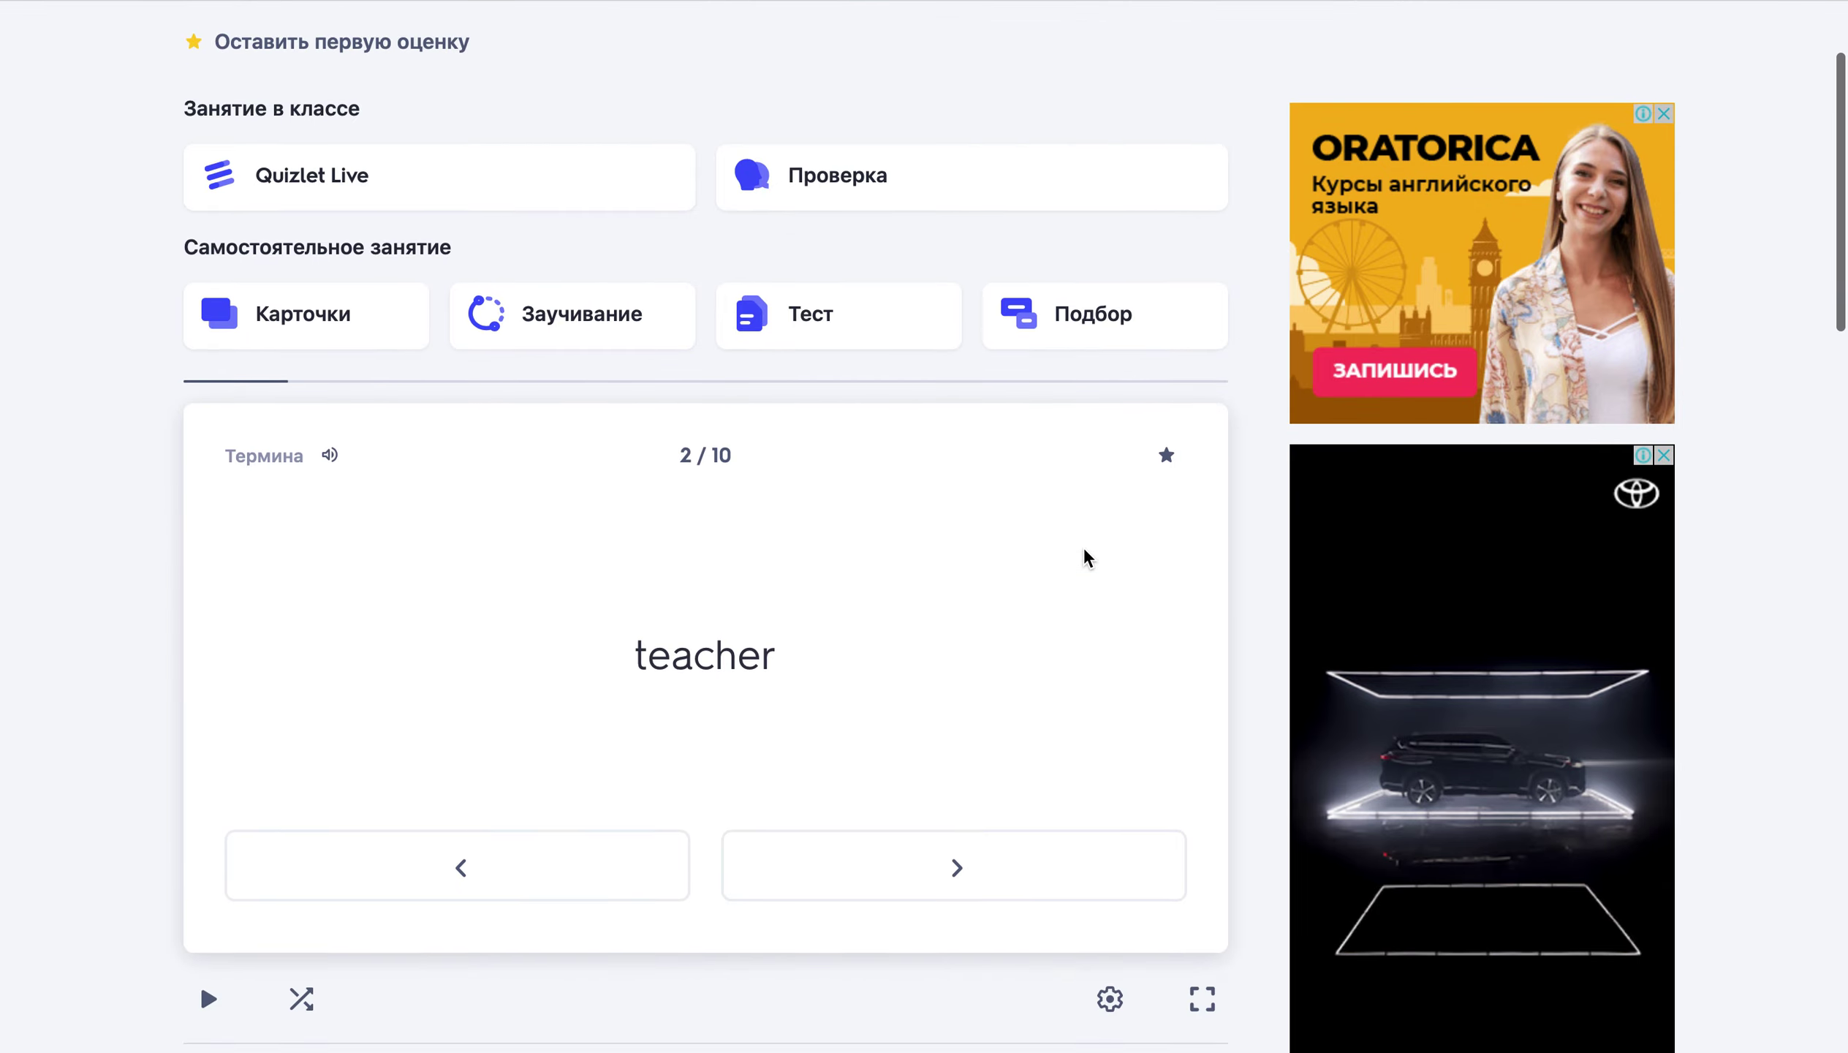
pyautogui.scroll(-15, 1085, 553)
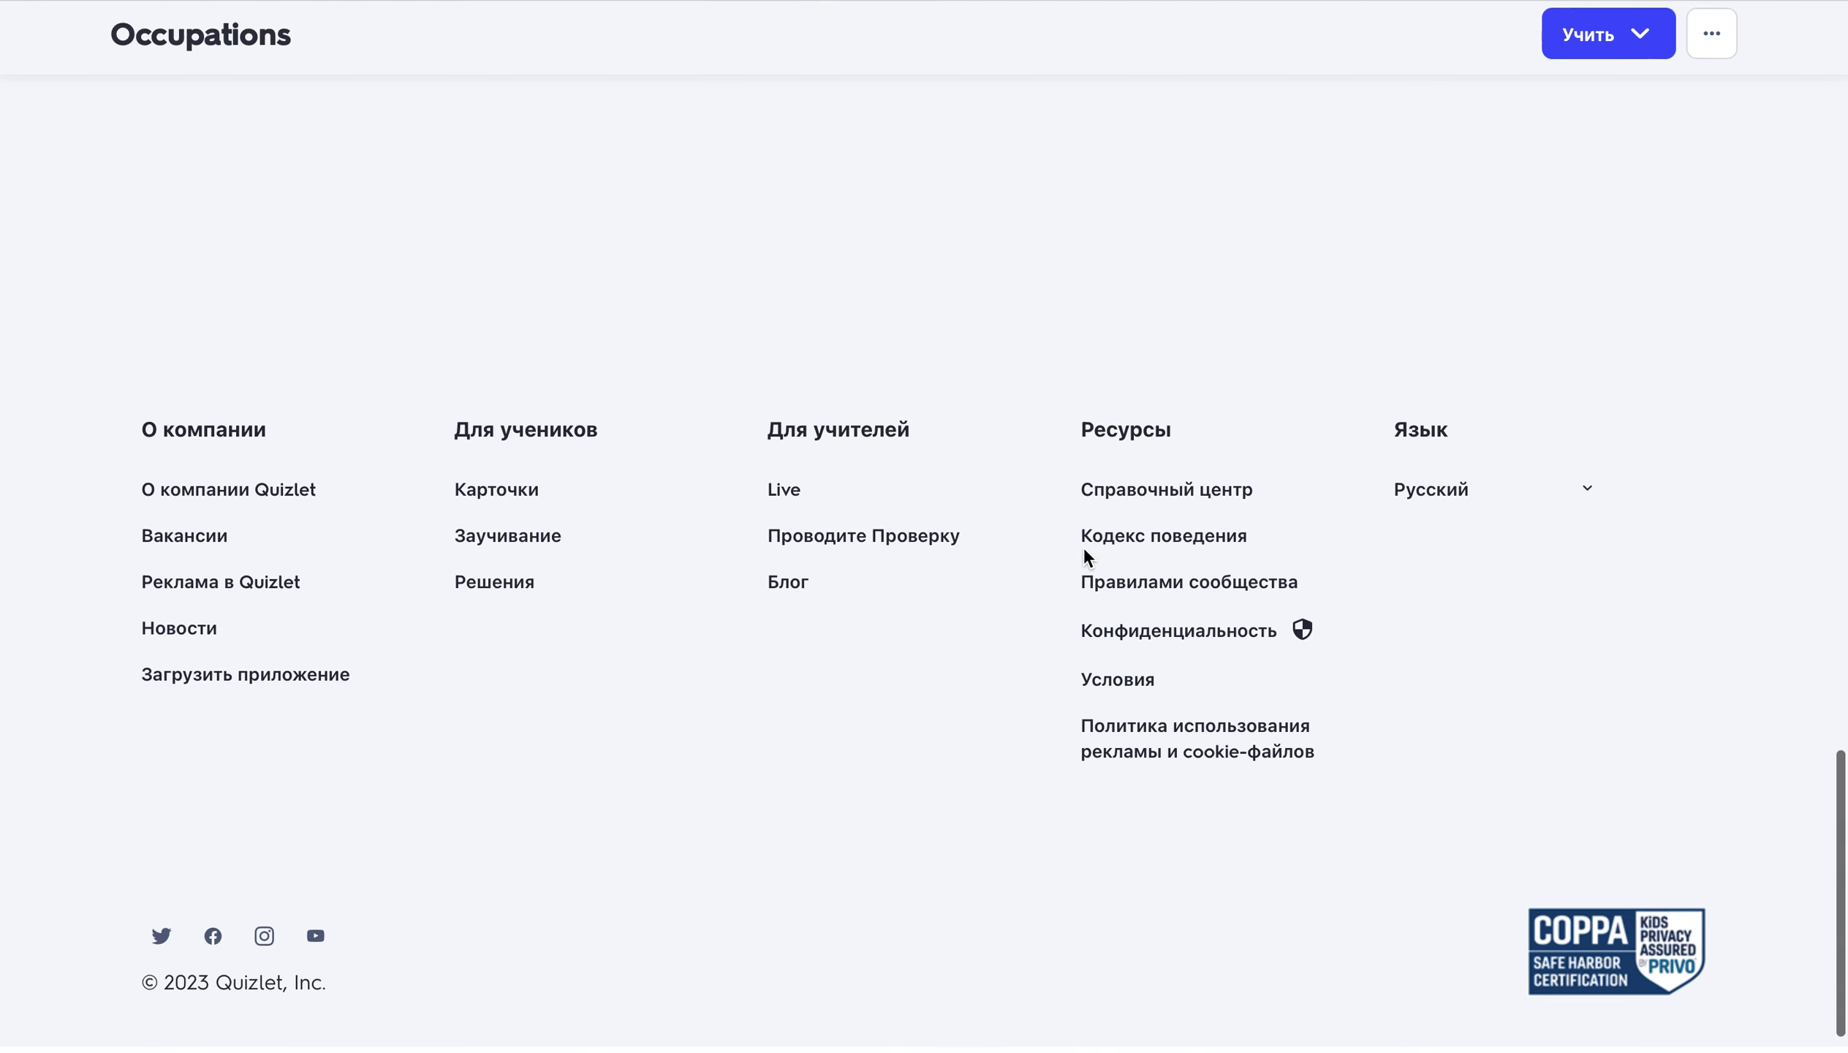
pyautogui.scroll(6, 1521, 517)
pyautogui.scroll(-5, 1535, 531)
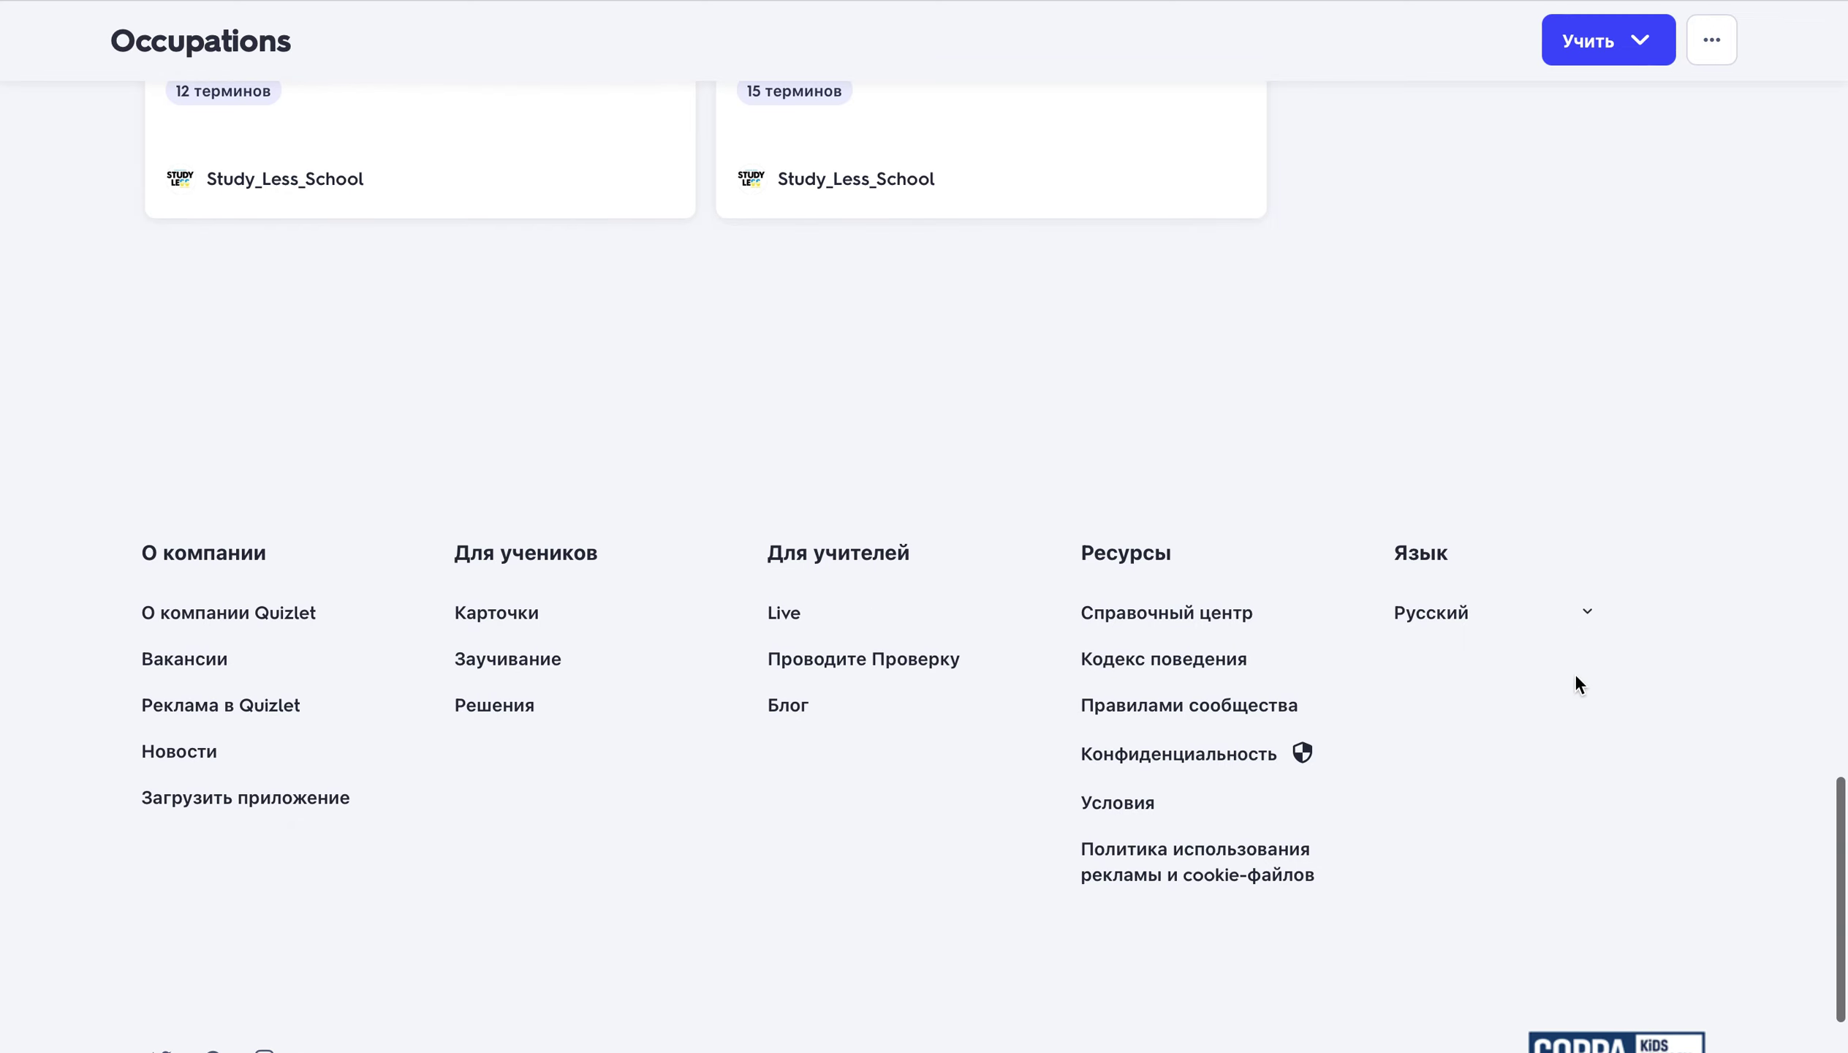
pyautogui.click(1586, 627)
pyautogui.click(1541, 673)
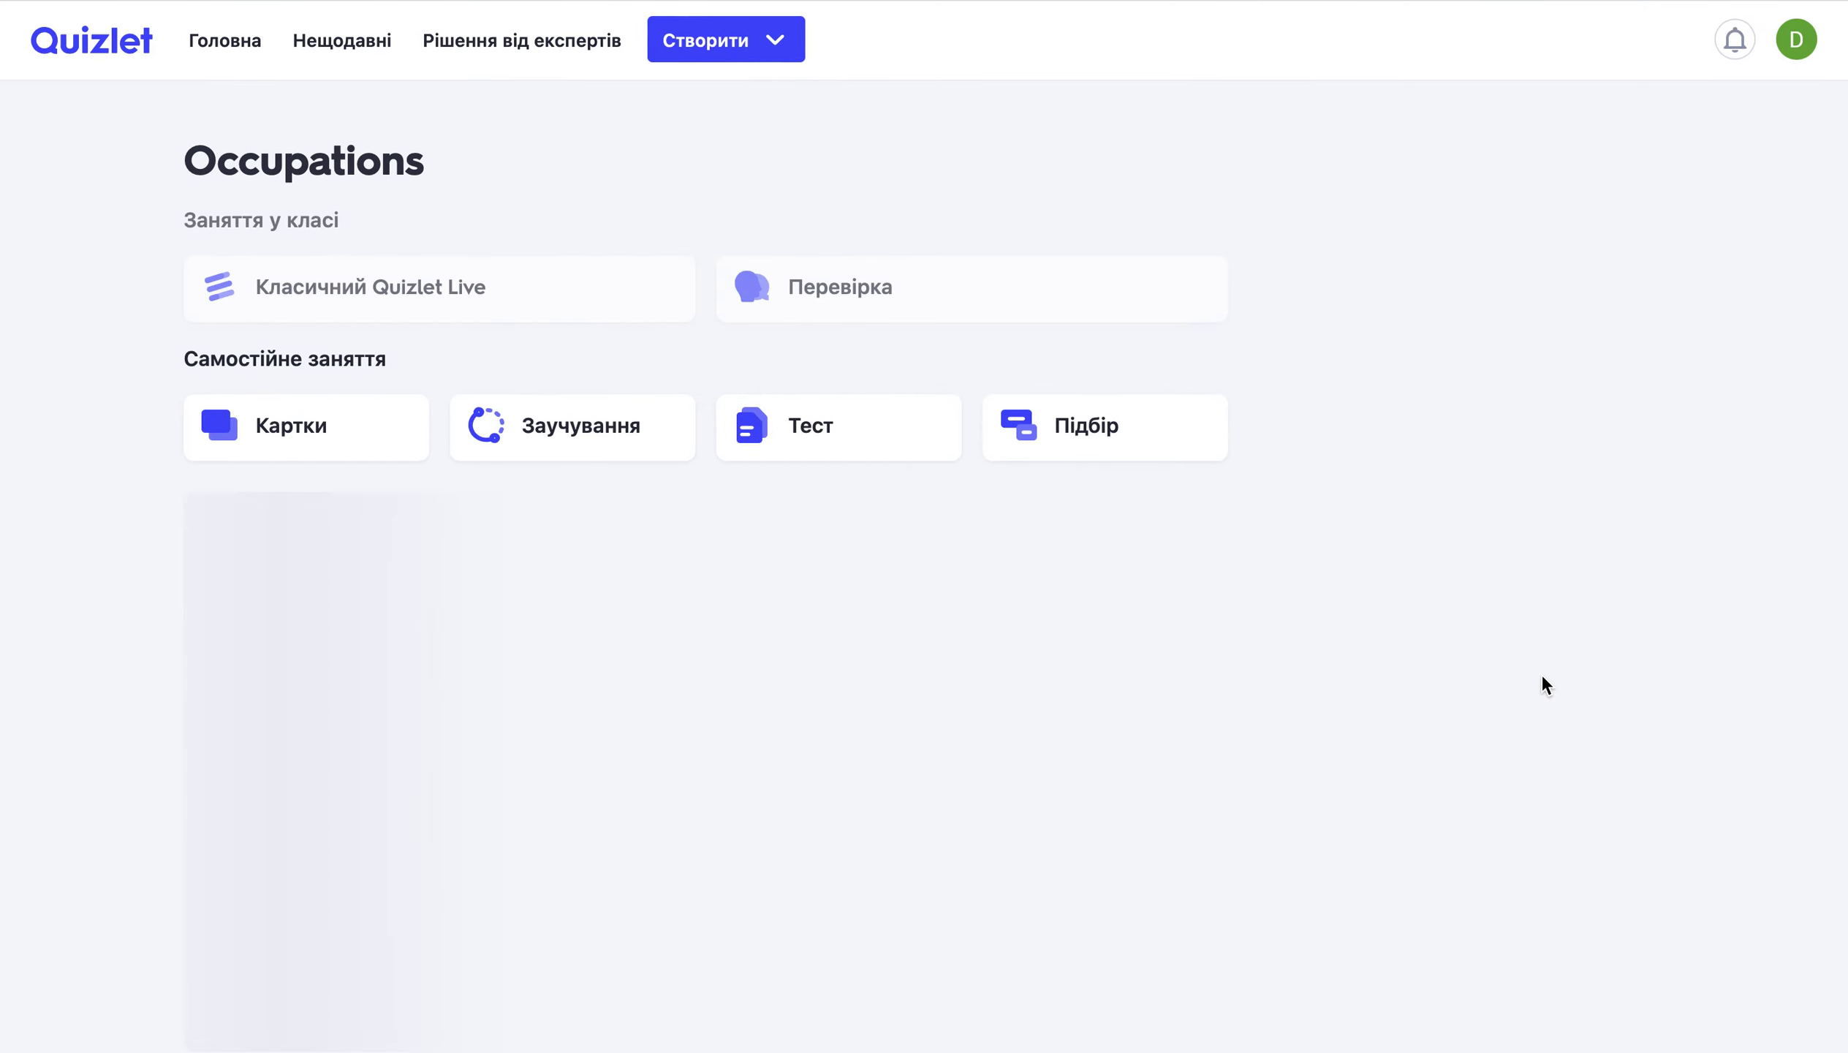
# Open the Occupations set in the Картки flashcard mode.
pyautogui.scroll(-3, 1543, 677)
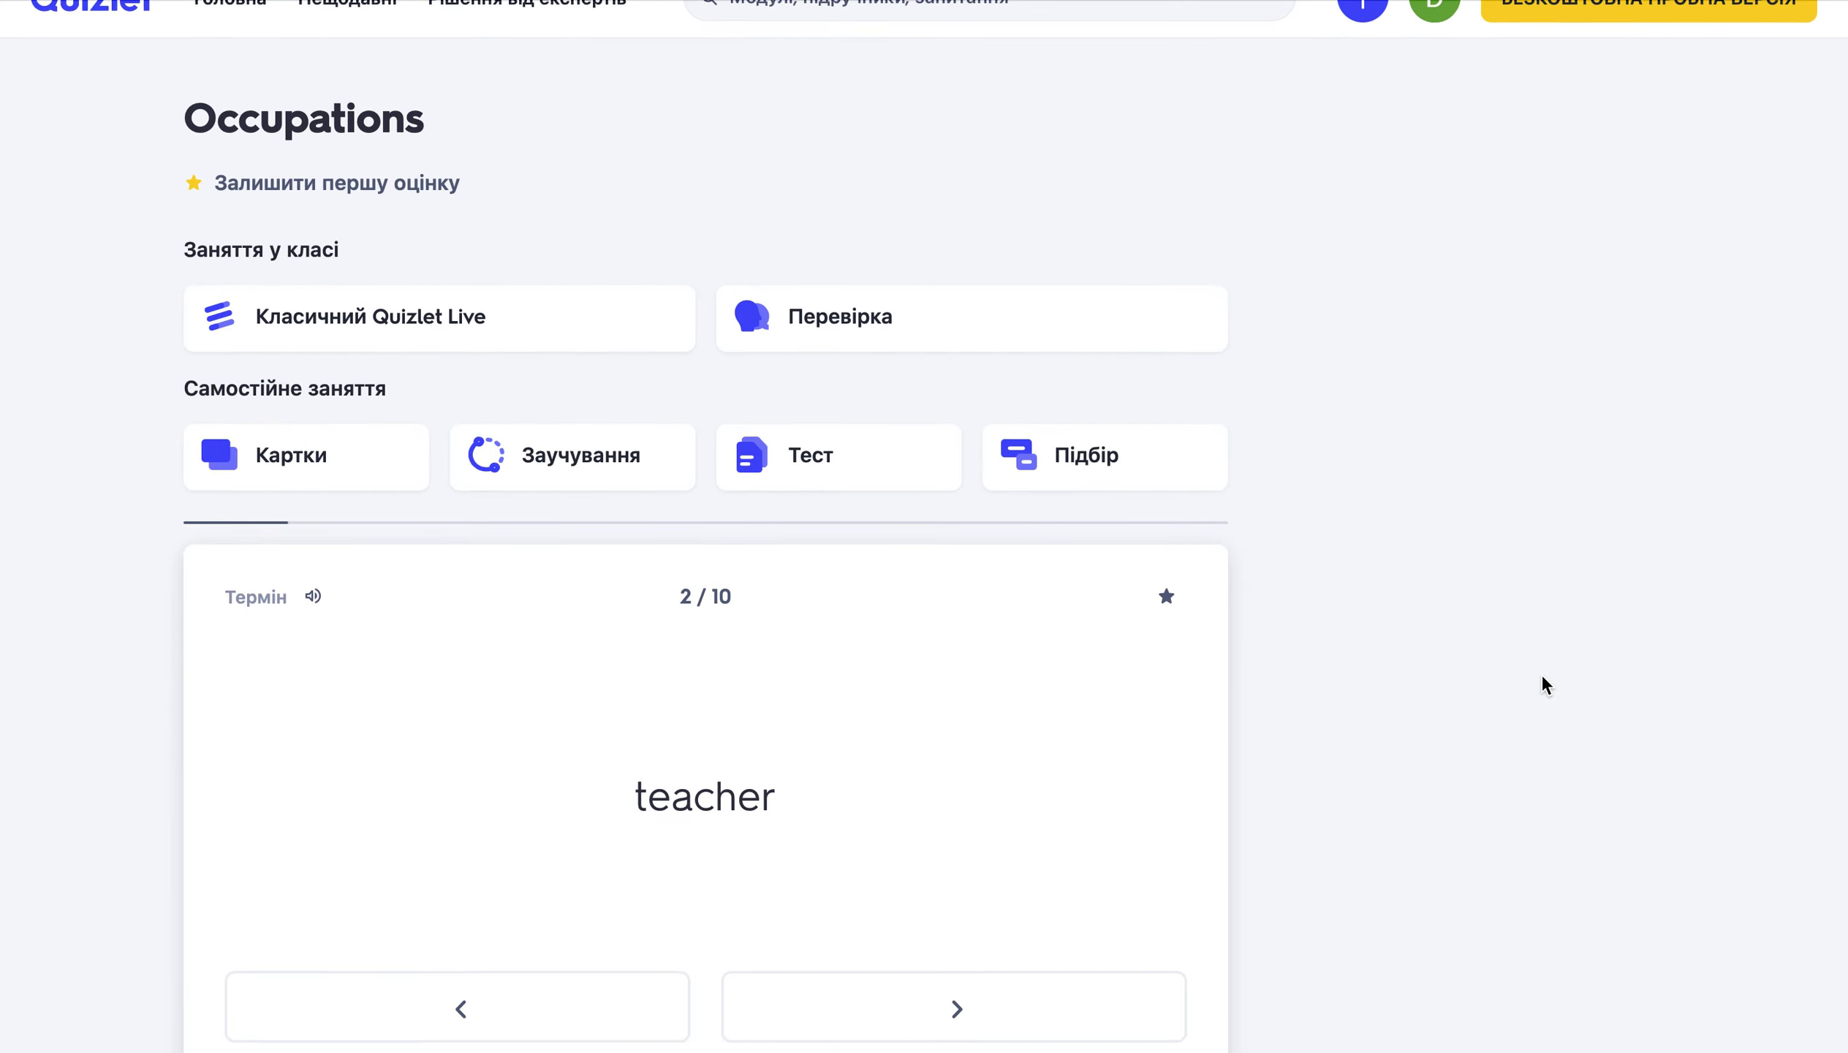
pyautogui.scroll(3, 1541, 673)
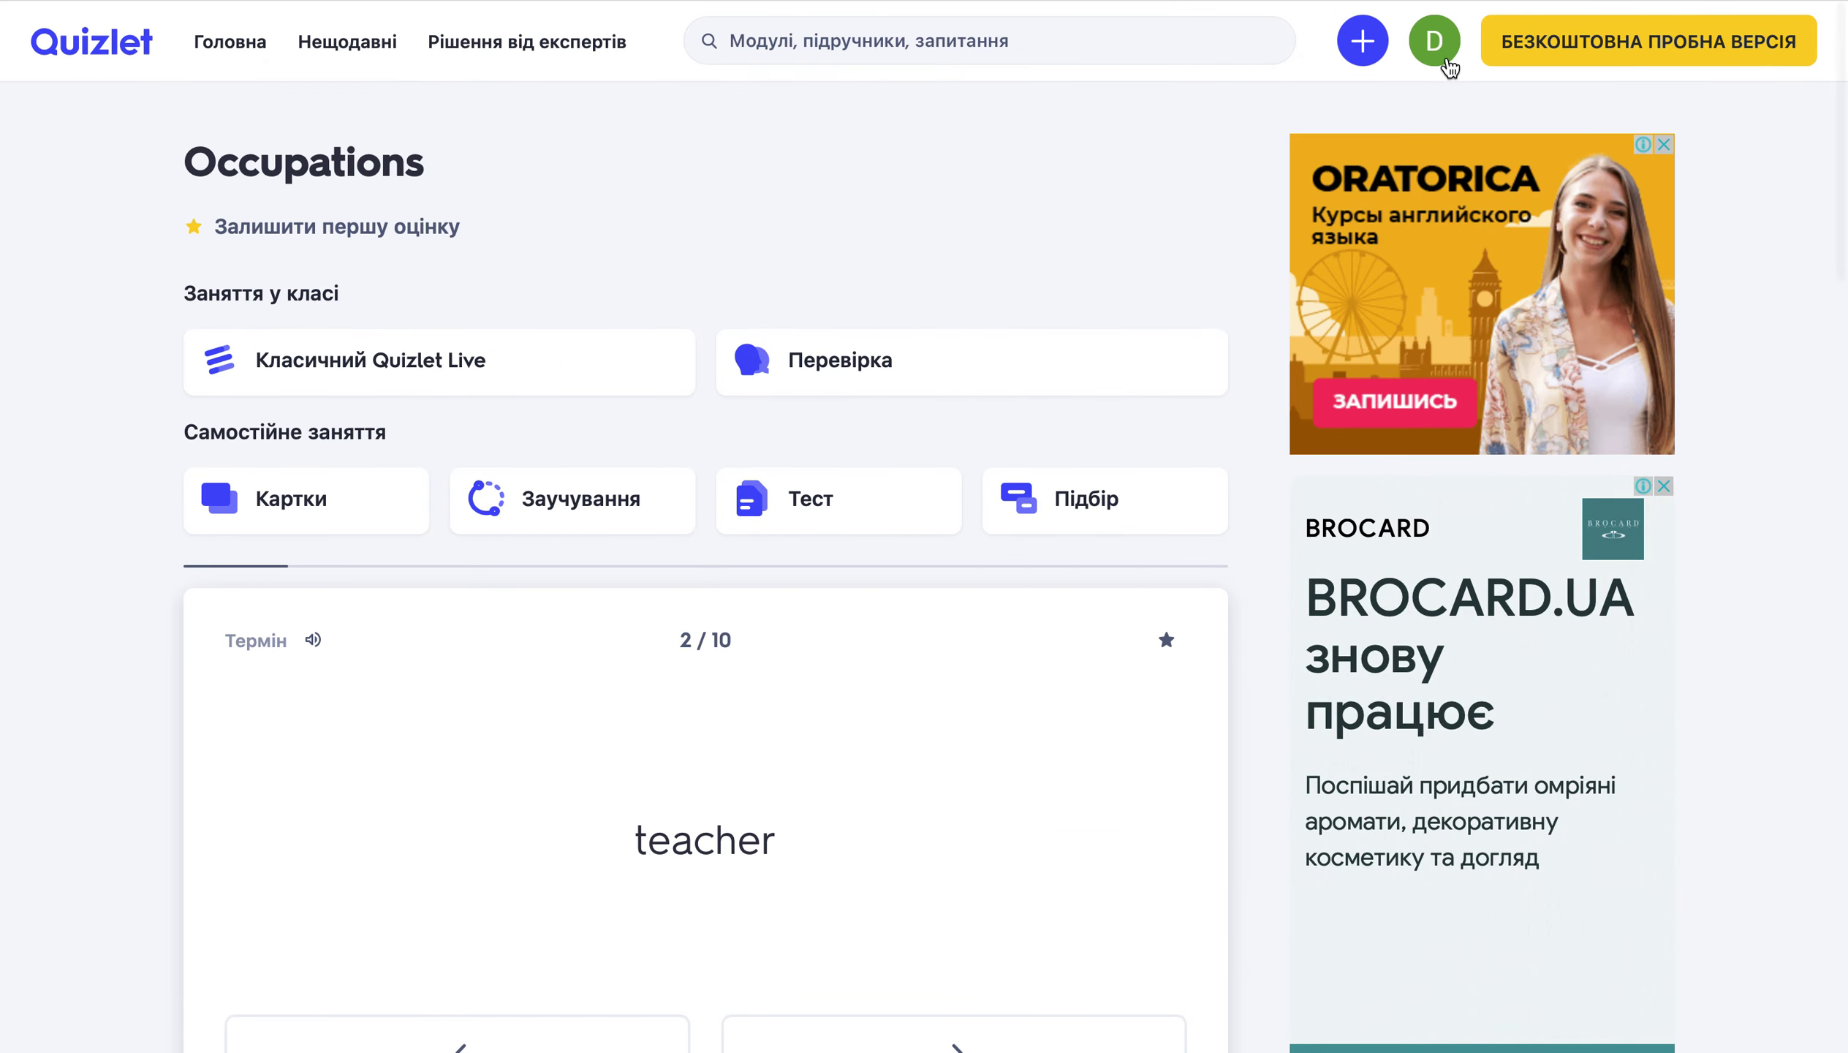
pyautogui.scroll(-1, 1187, 473)
pyautogui.scroll(-3, 1186, 473)
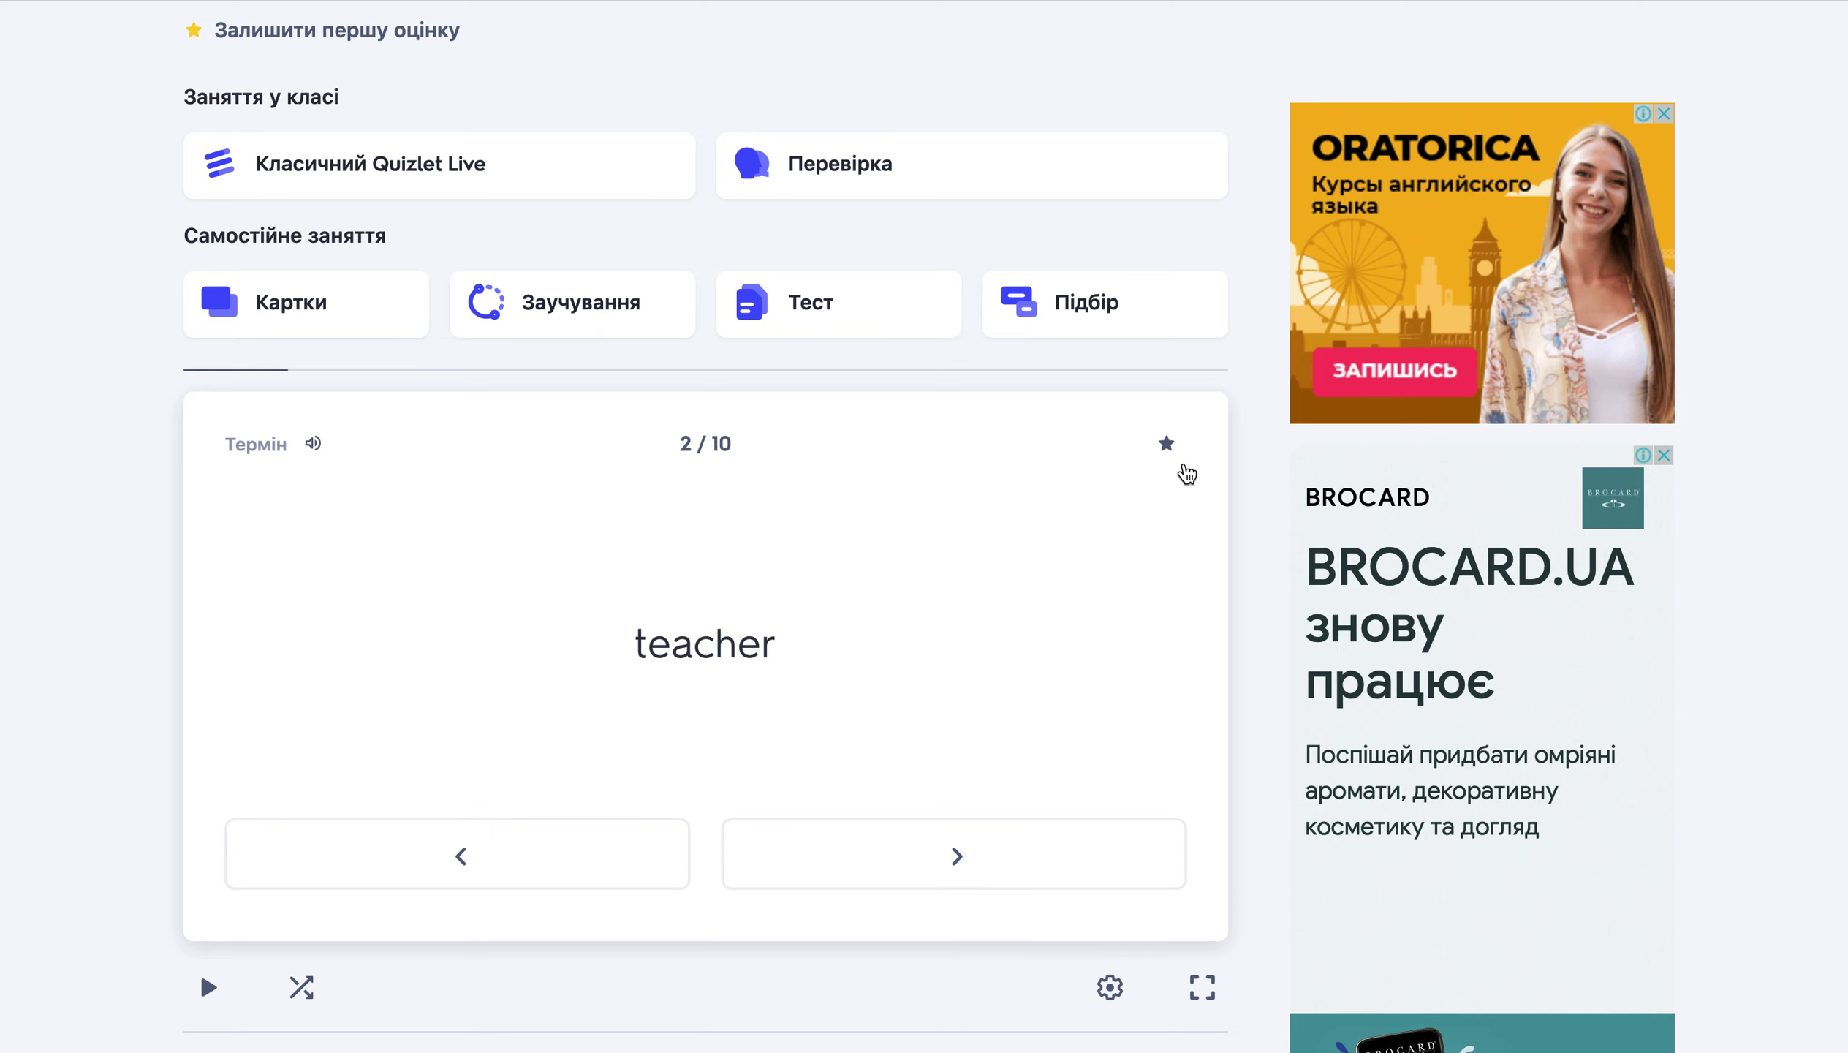
pyautogui.scroll(-1, 1187, 474)
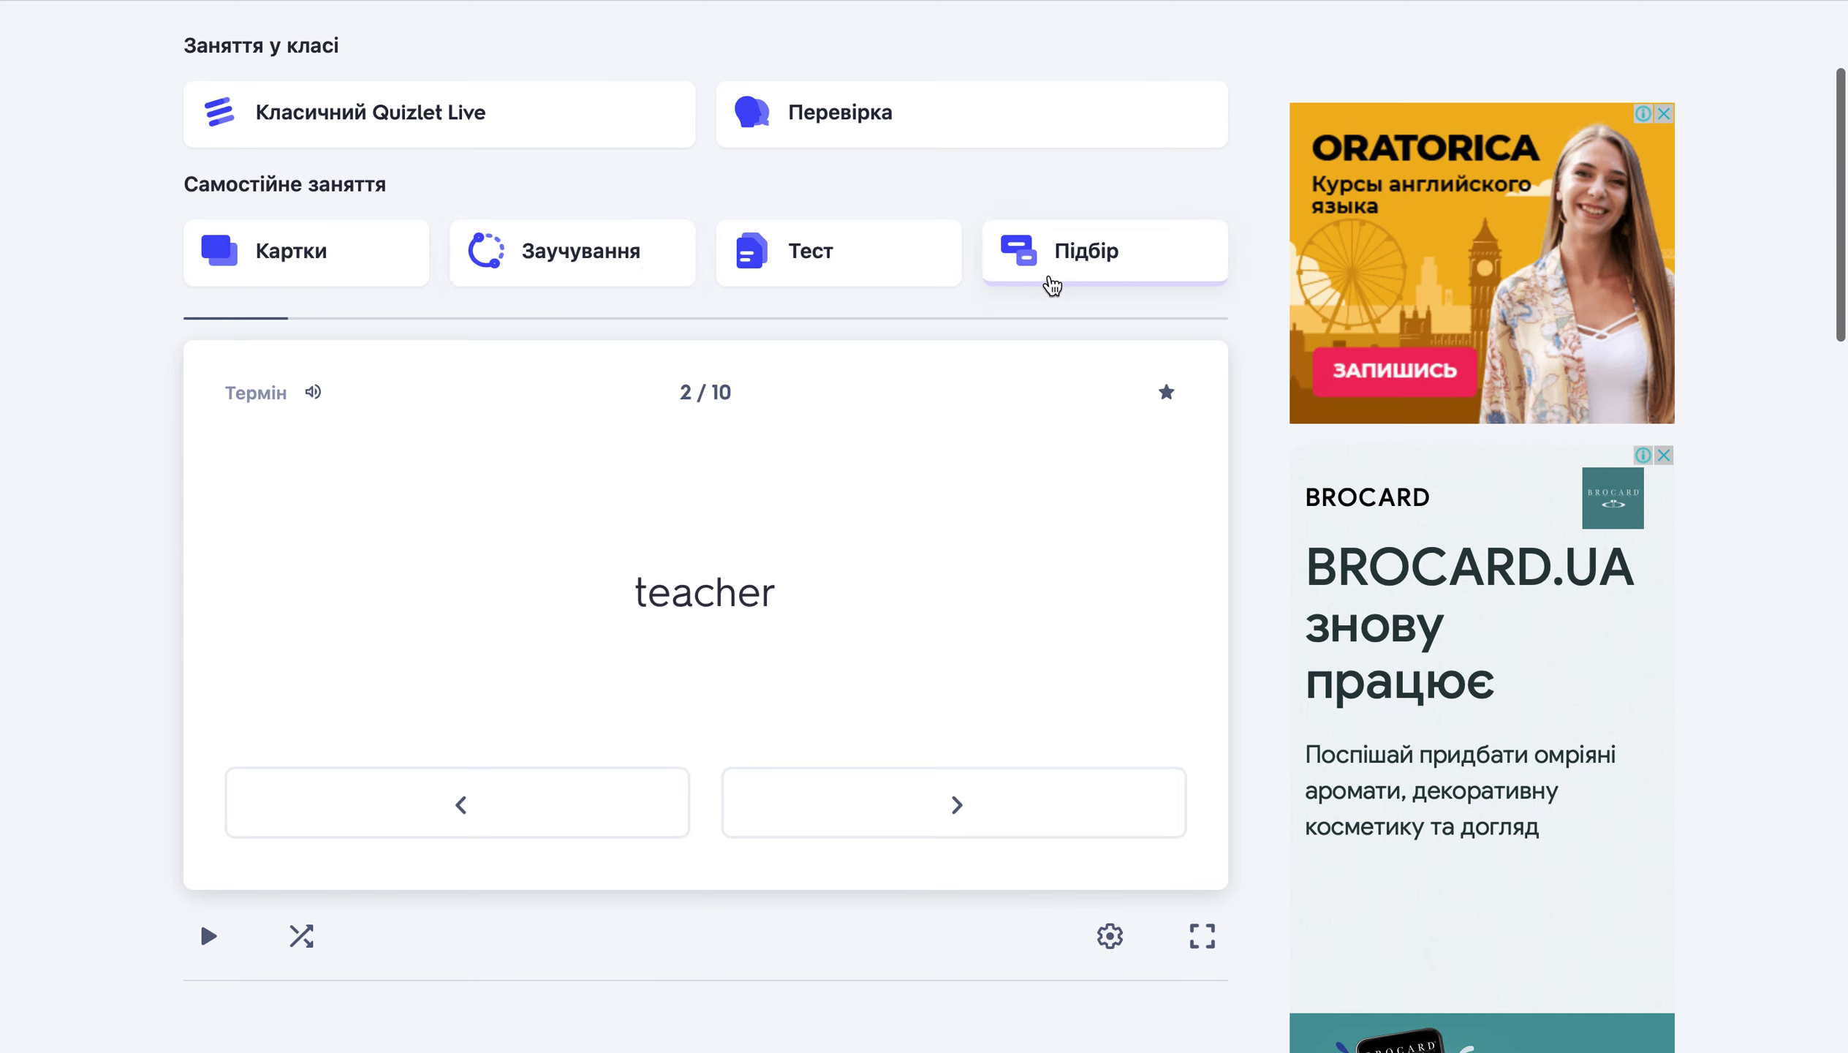
pyautogui.click(344, 264)
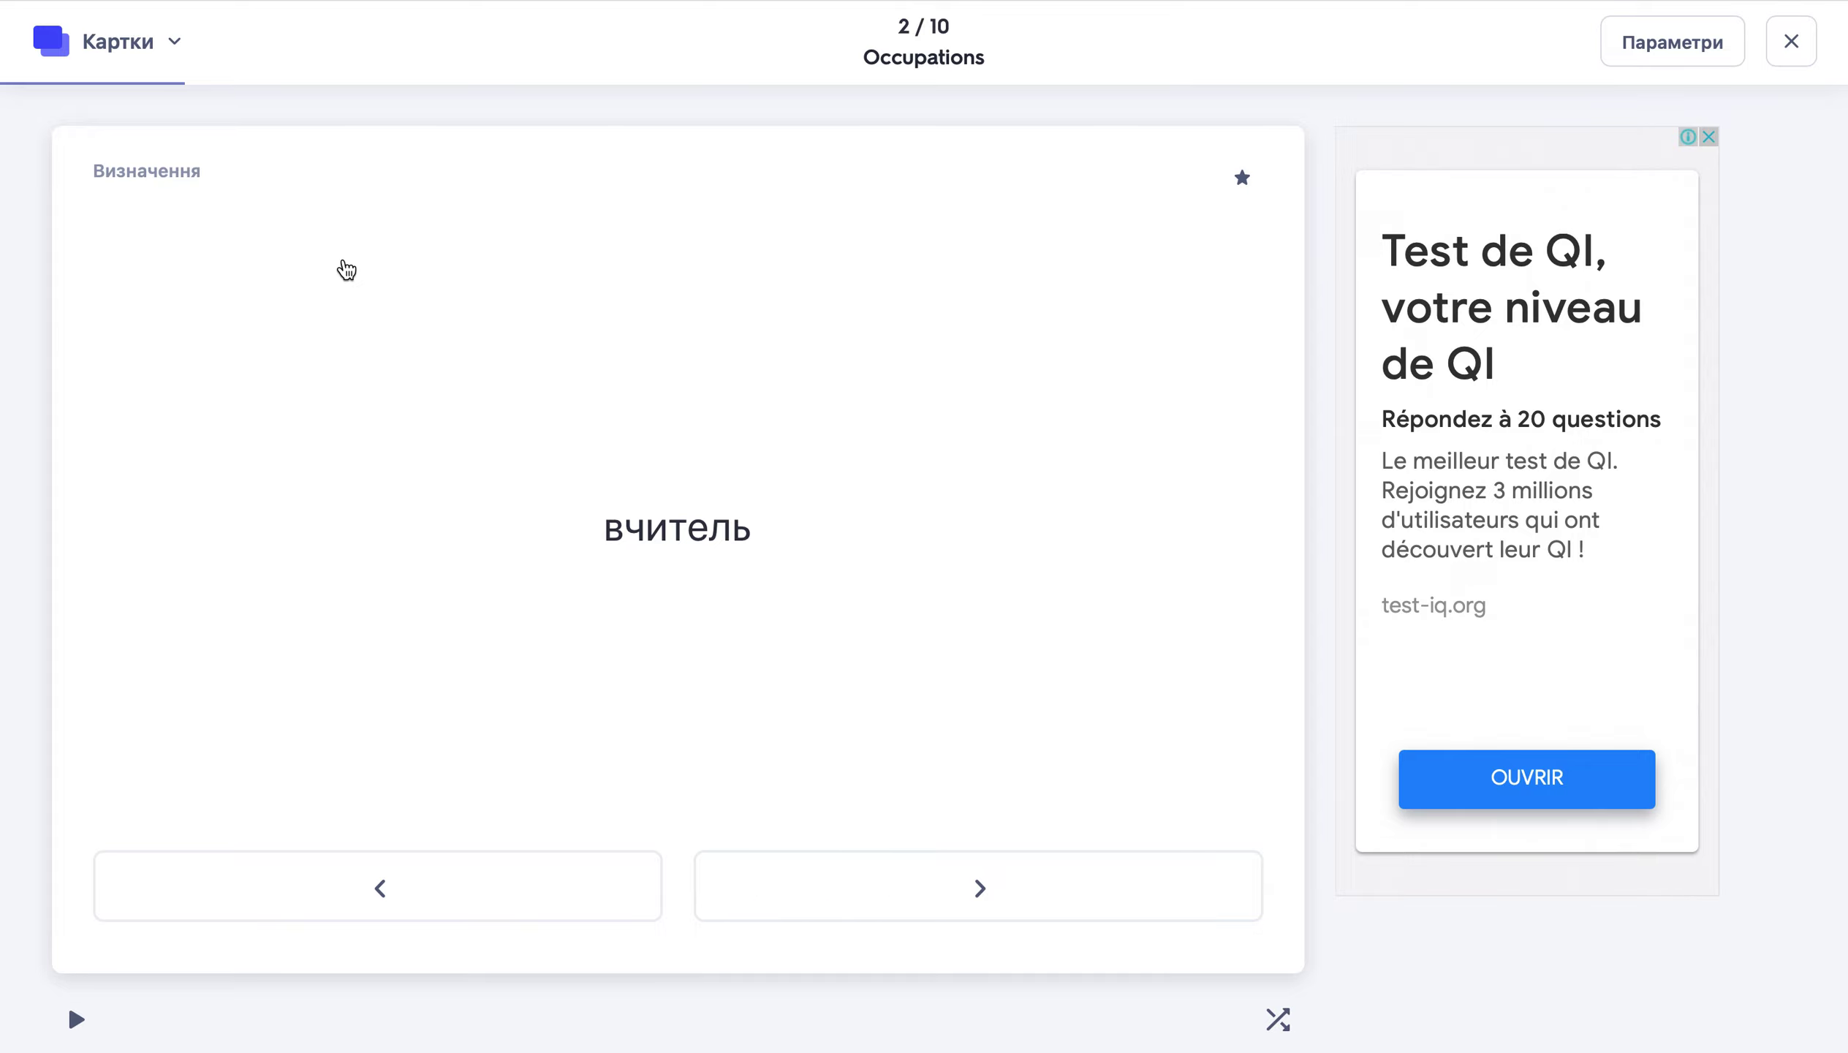
# Flip the вчитель and актор flashcards to their English terms and play the pronunciation of actor twice.
pyautogui.click(635, 467)
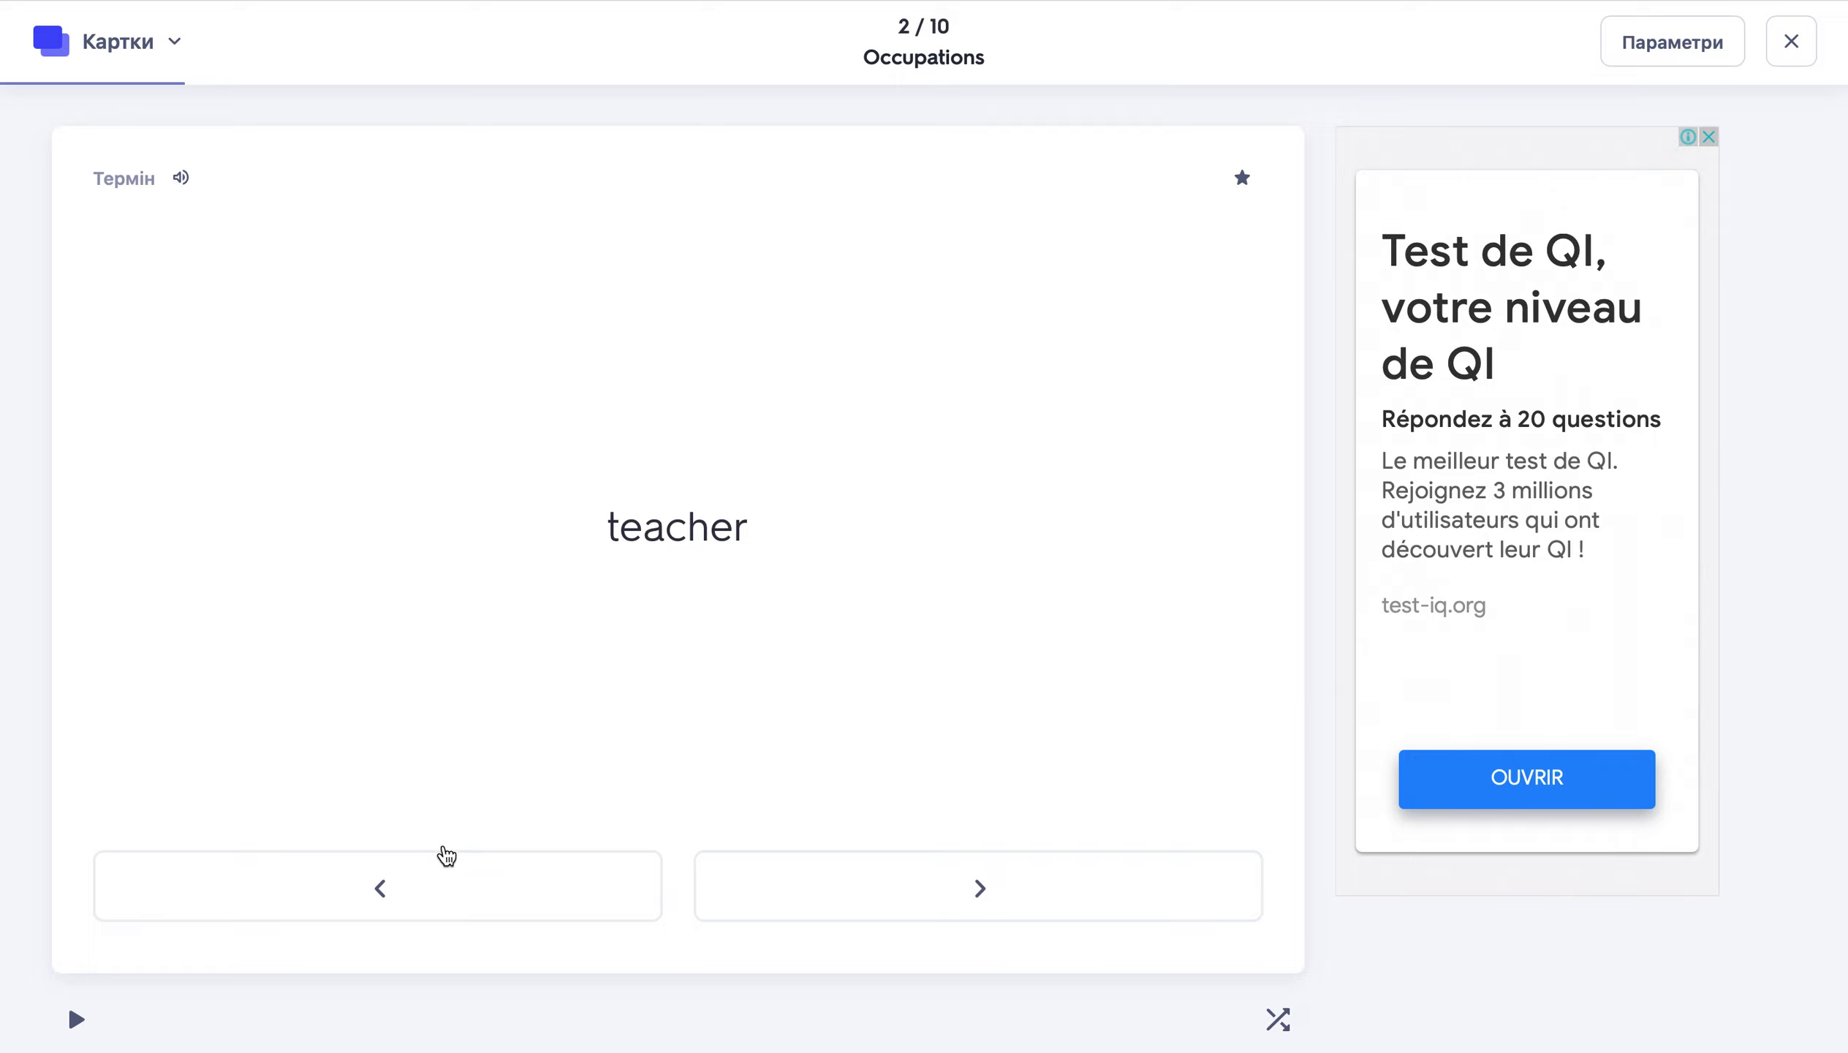
pyautogui.click(895, 880)
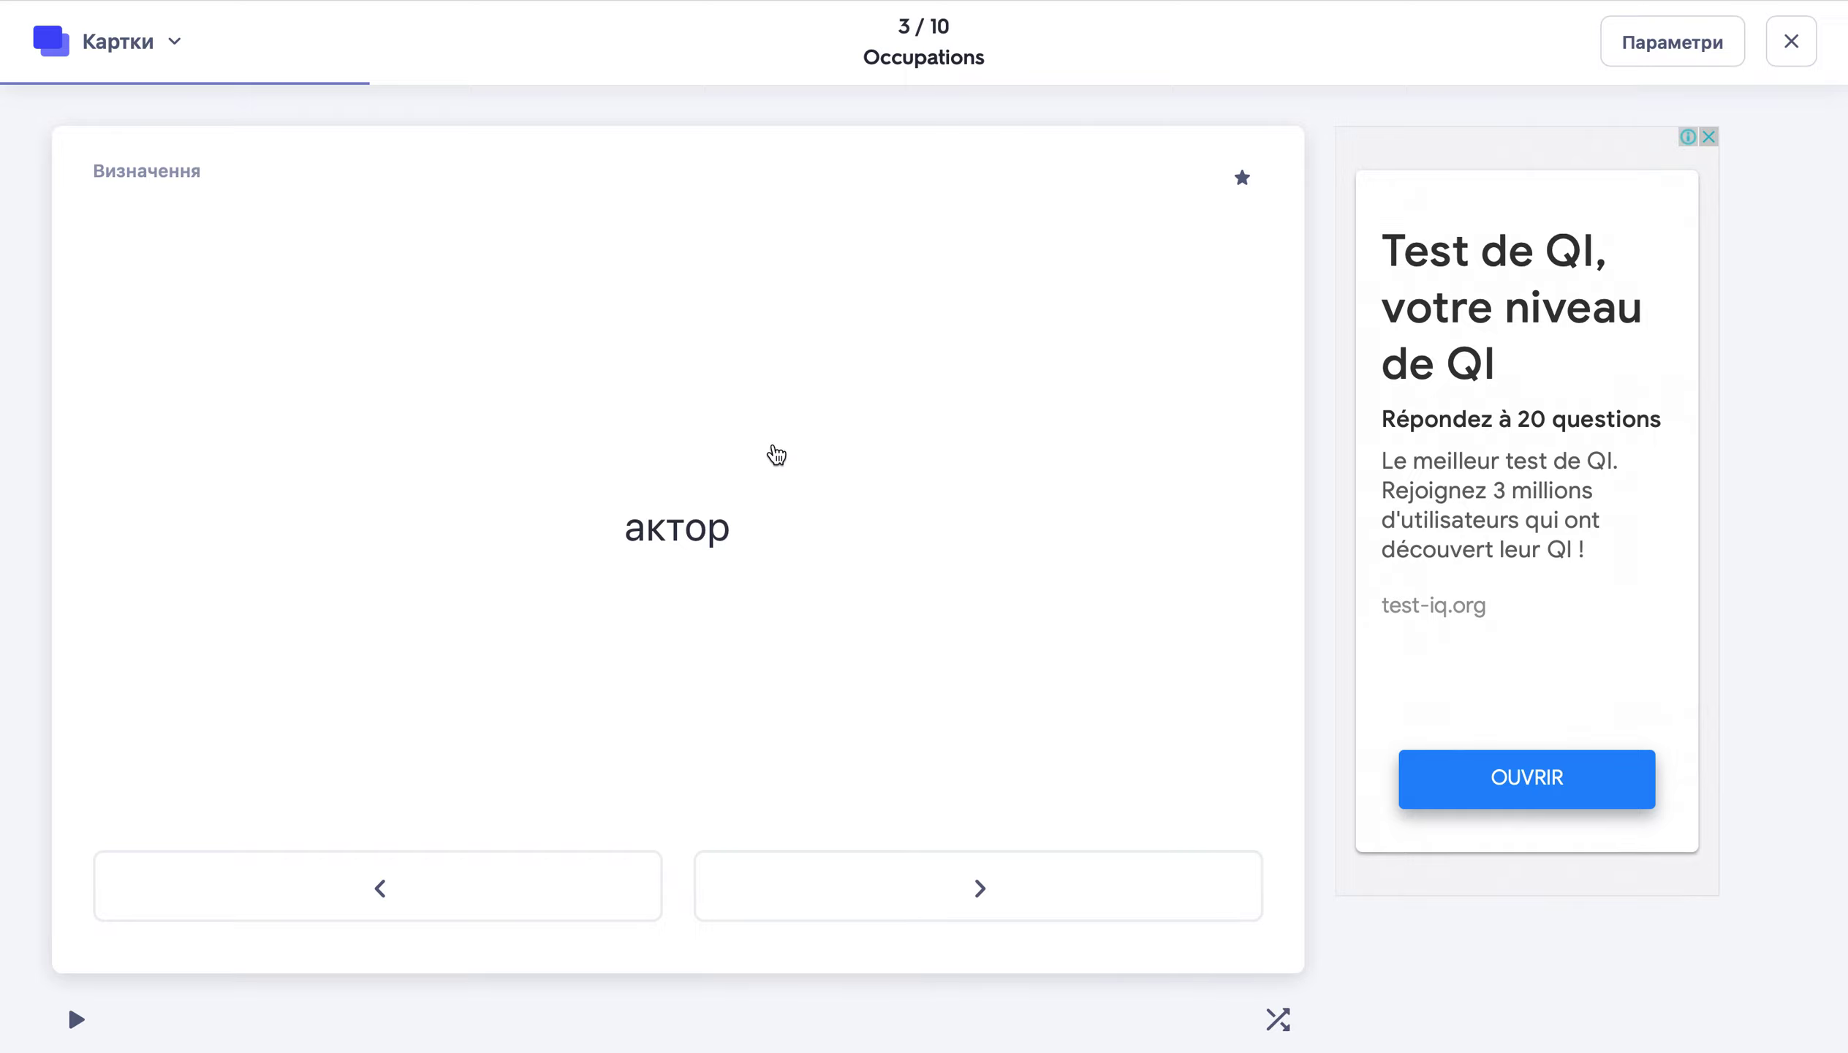
pyautogui.click(688, 367)
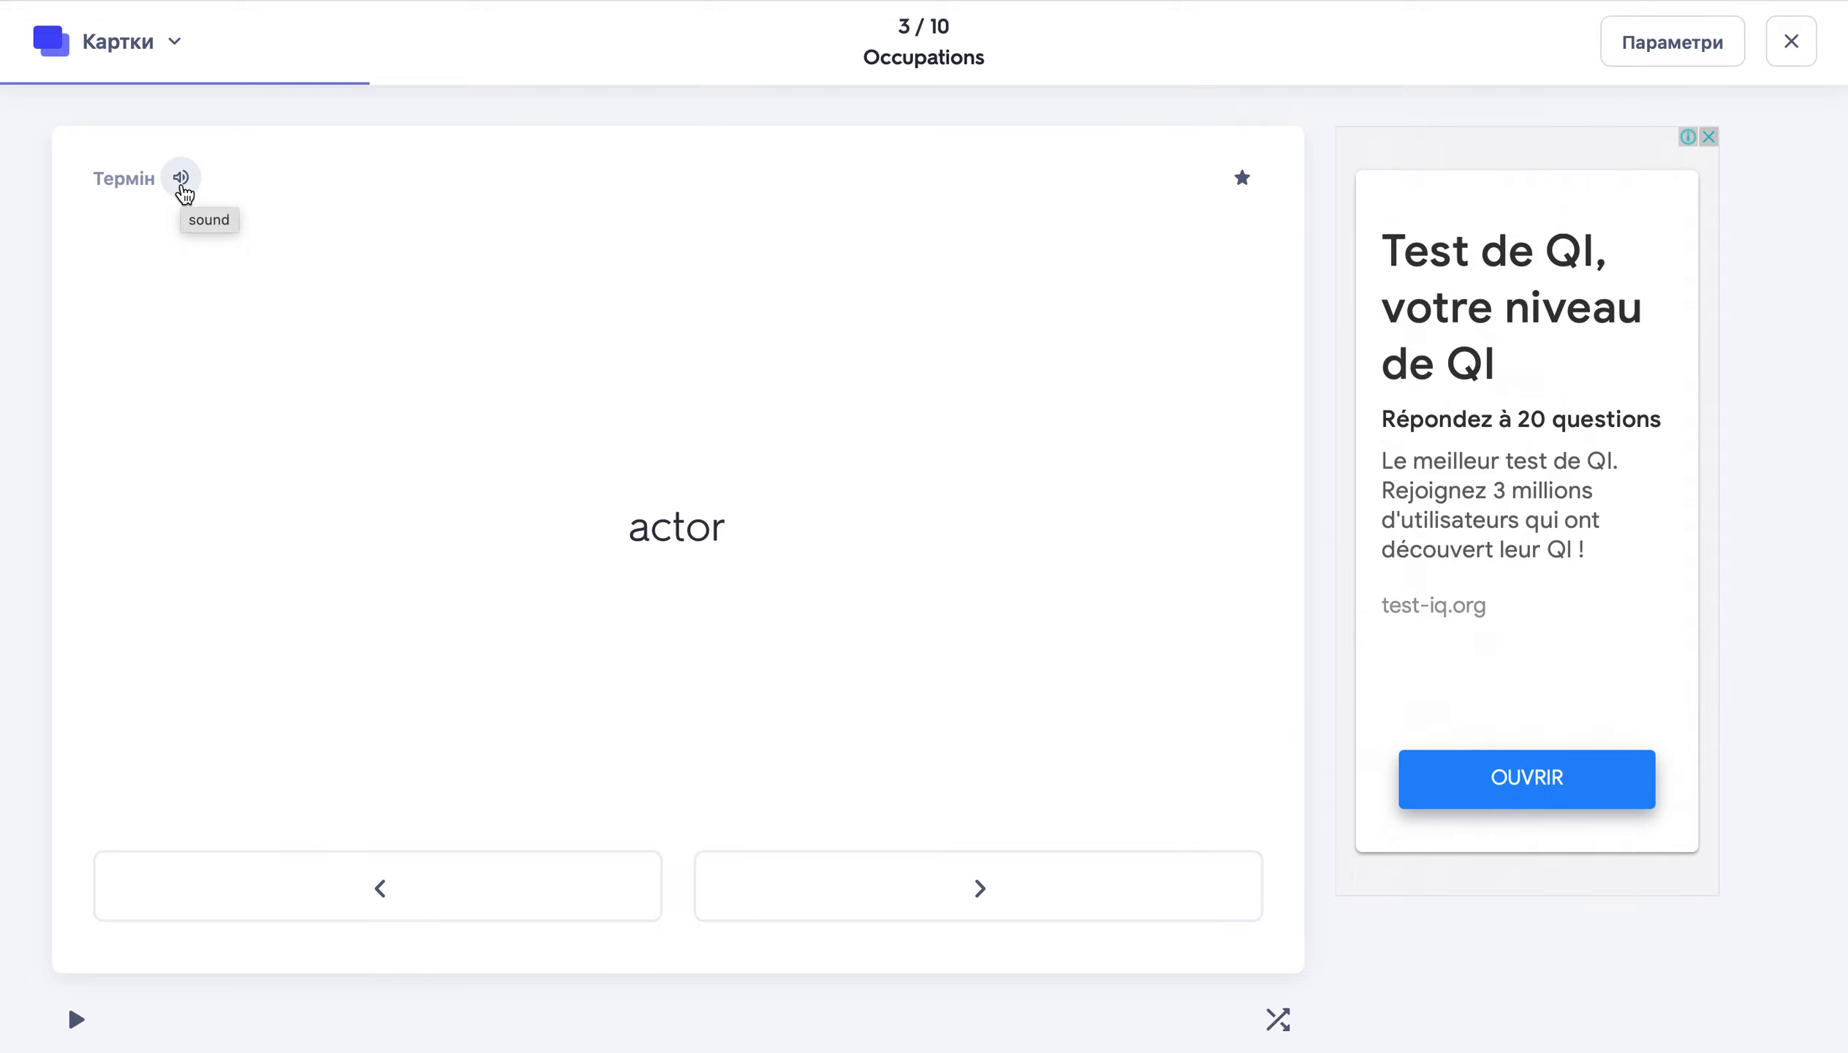
pyautogui.click(185, 195)
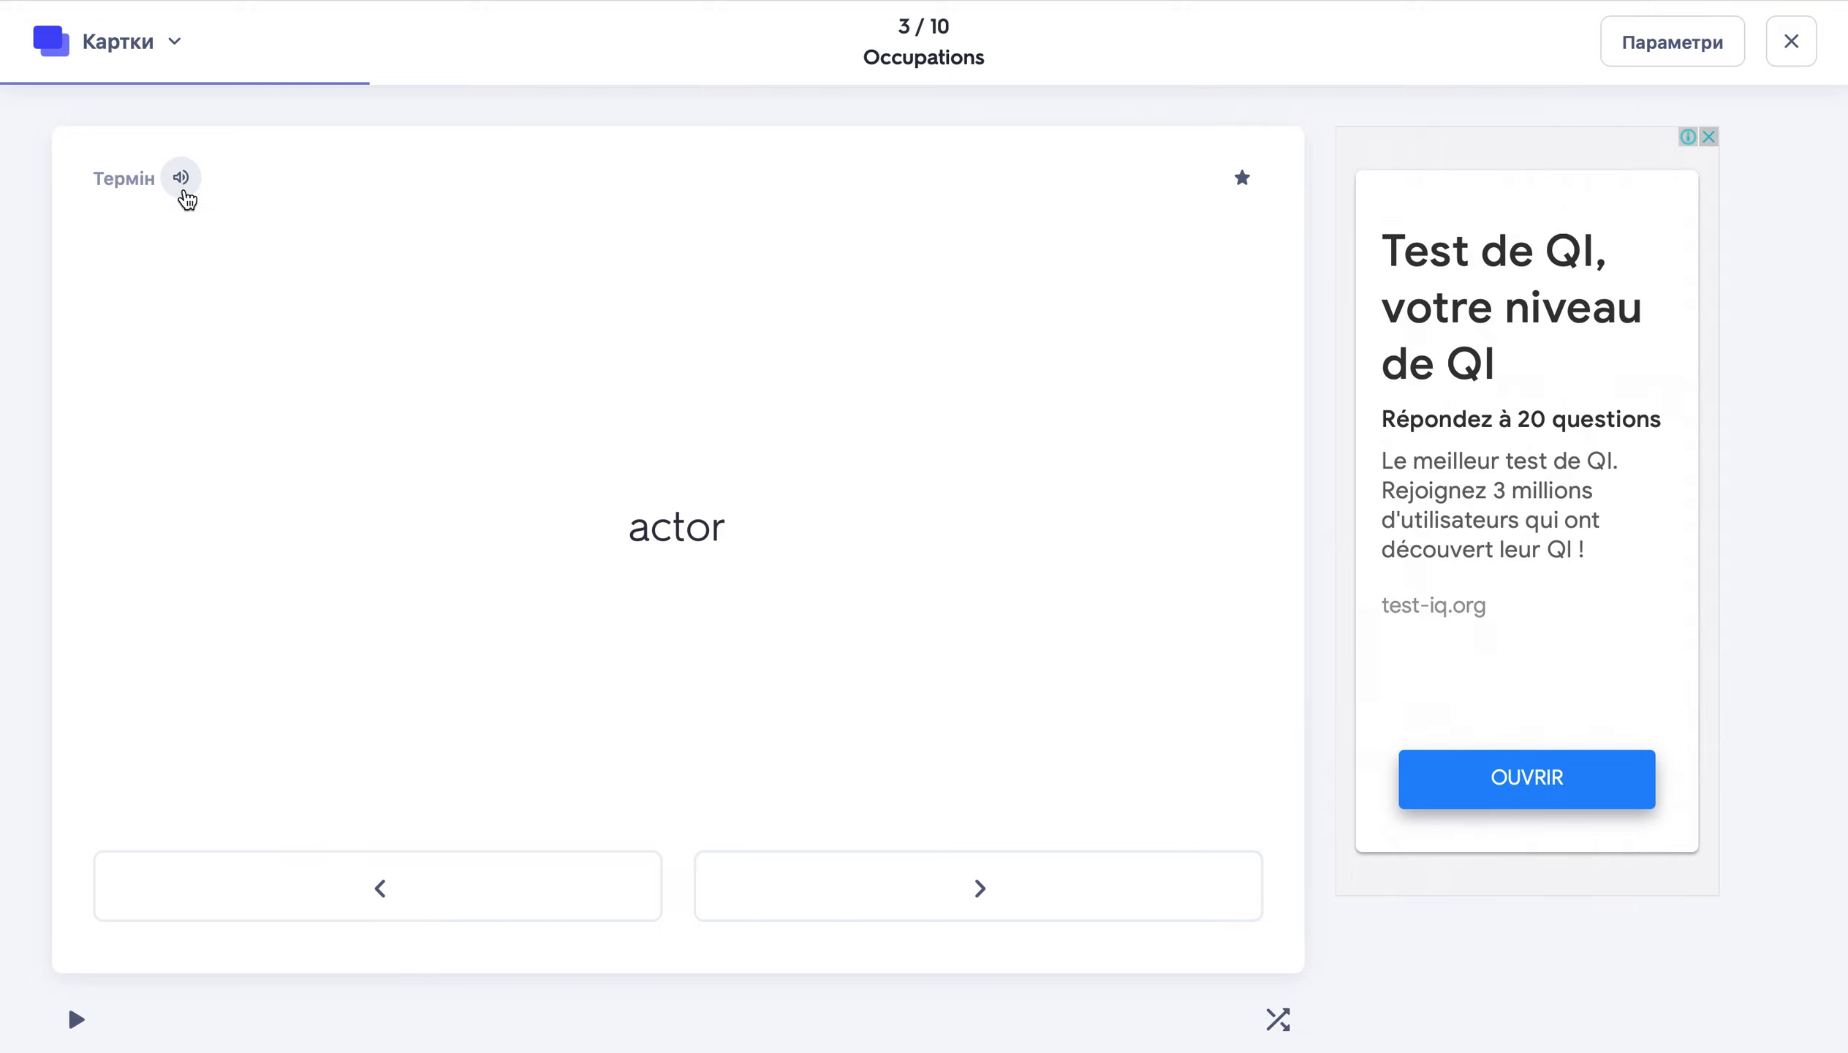
pyautogui.click(184, 189)
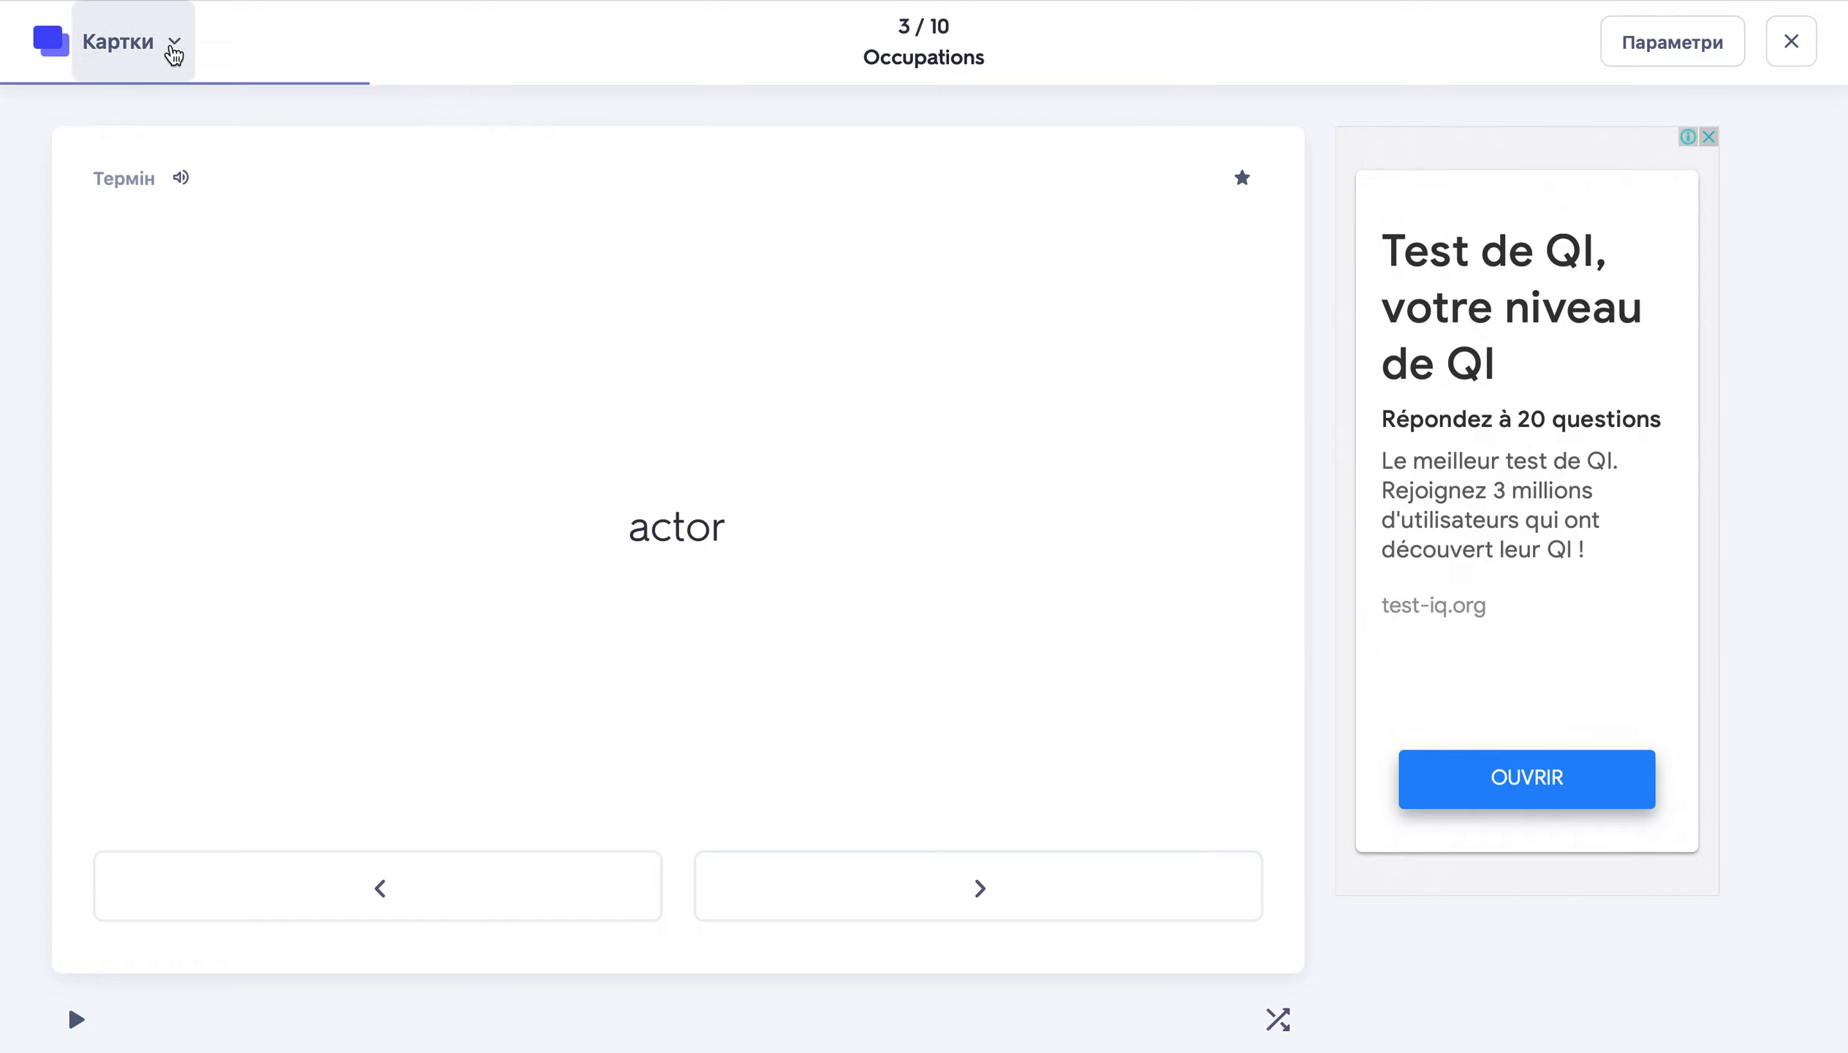
# Start the Заучування mode with the goal Запам'ятати весь матеріал and the knowledge level Зовсім не знаю.
pyautogui.click(171, 50)
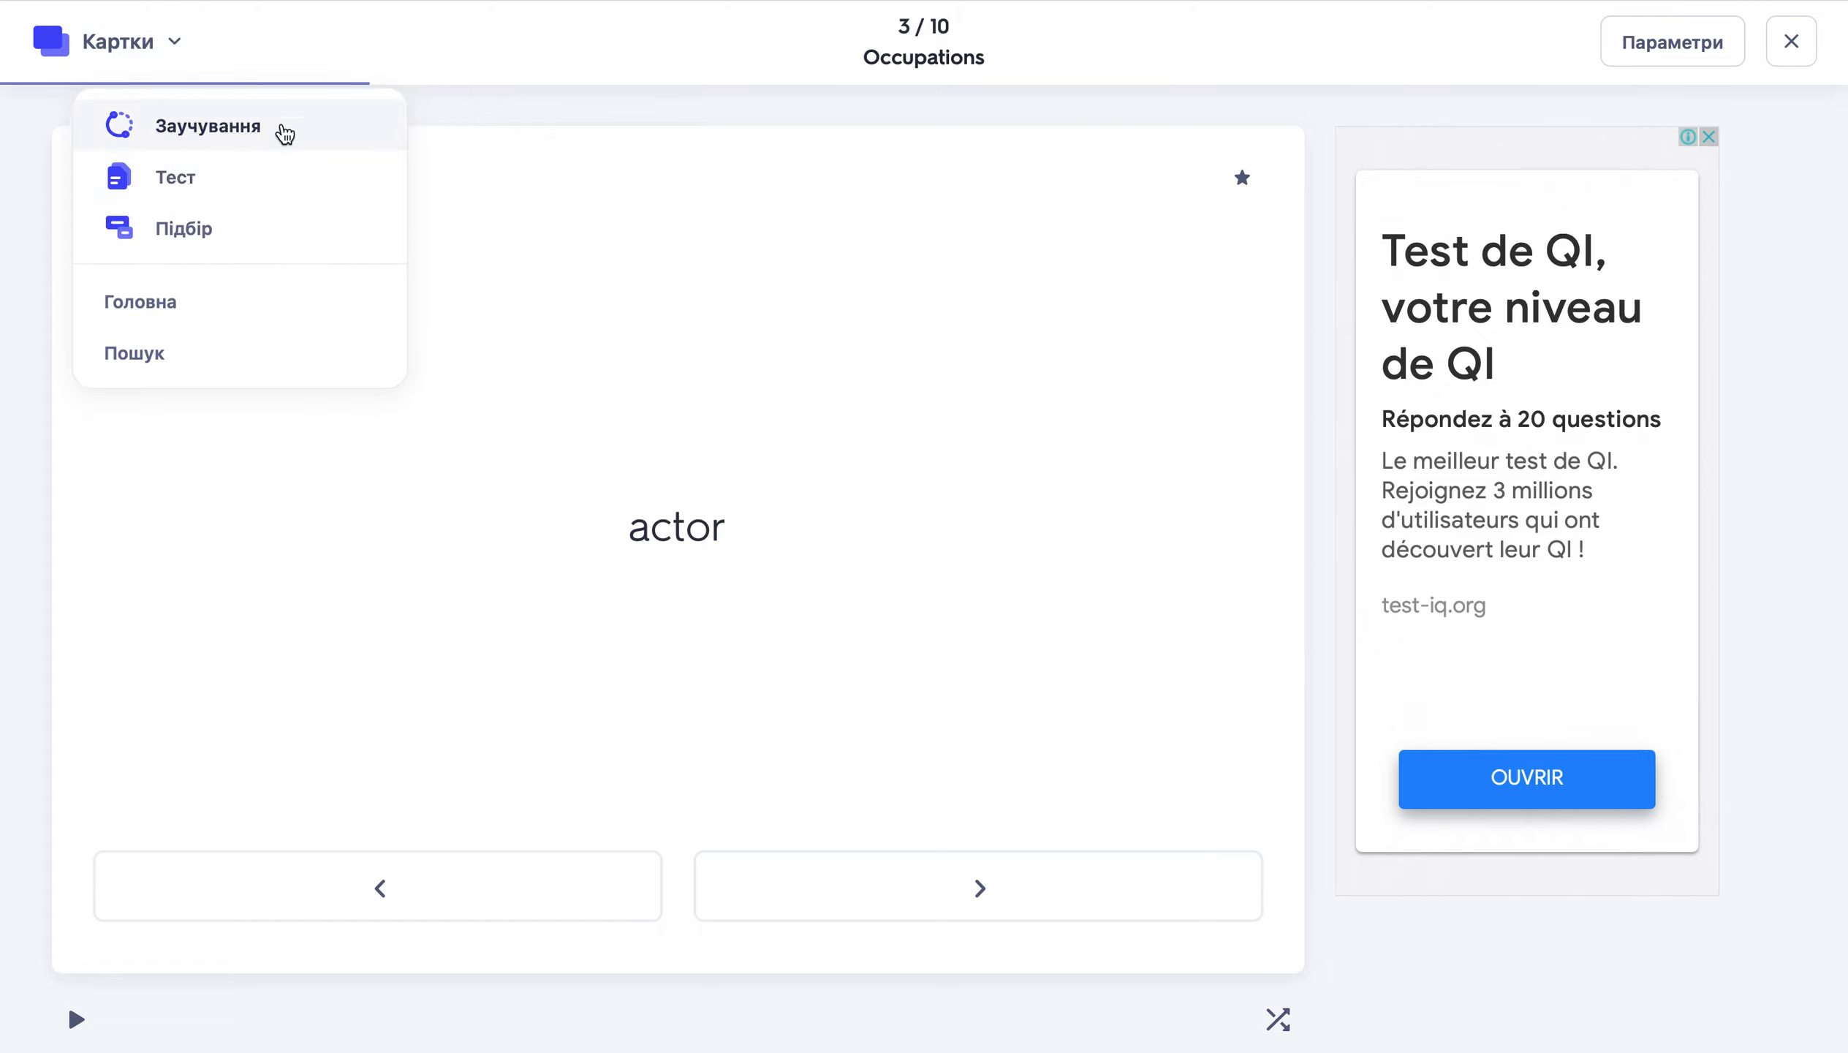
pyautogui.click(285, 133)
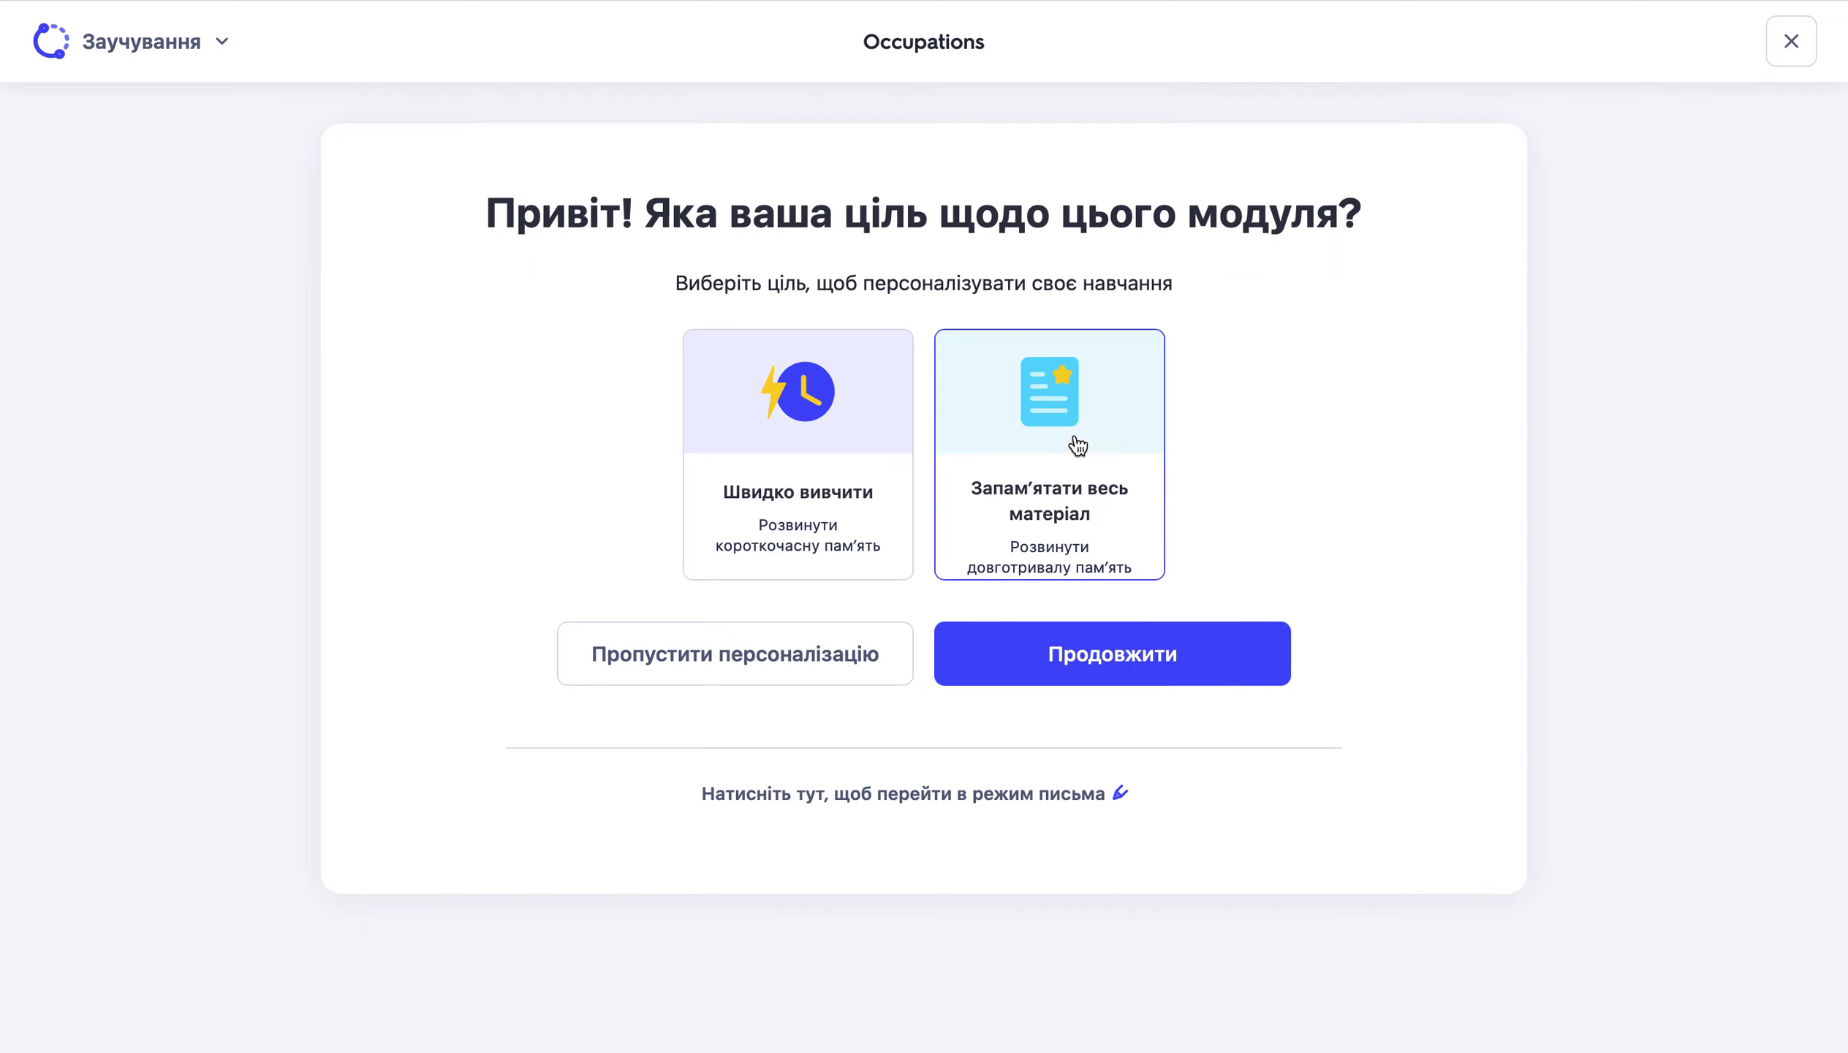
pyautogui.click(1171, 681)
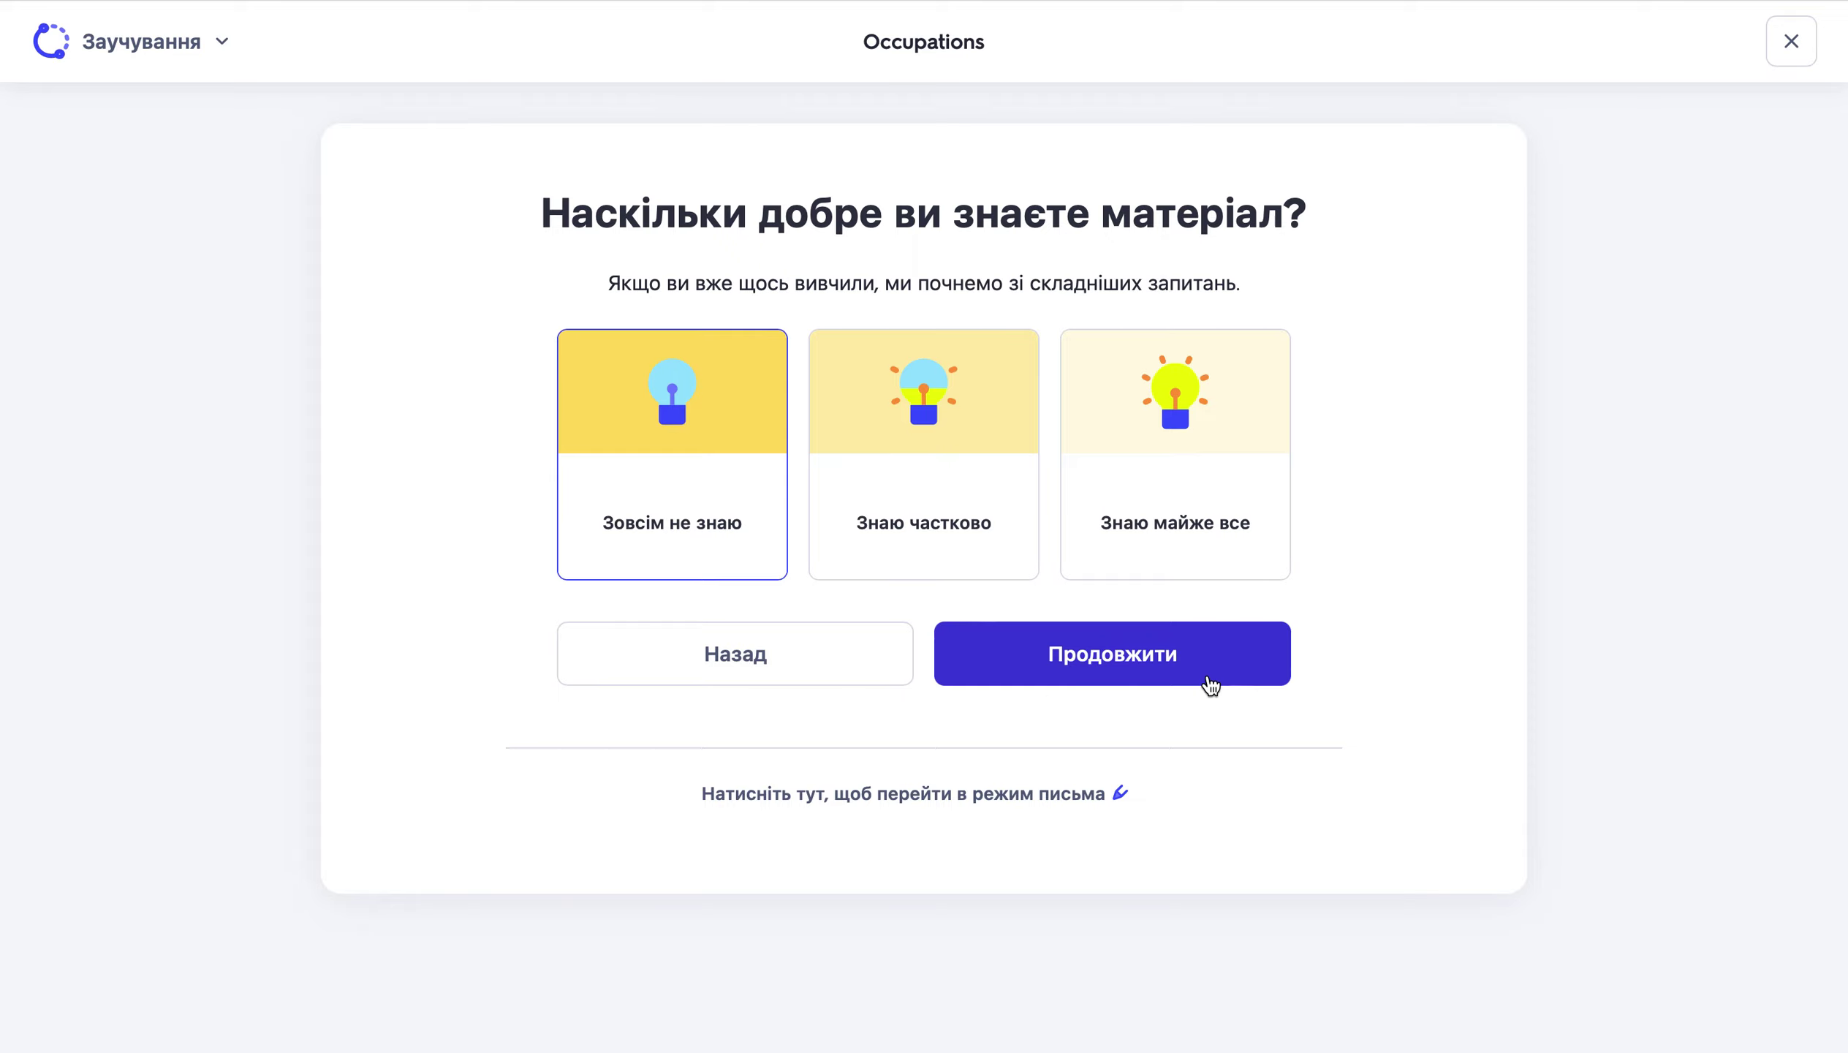
pyautogui.click(1211, 687)
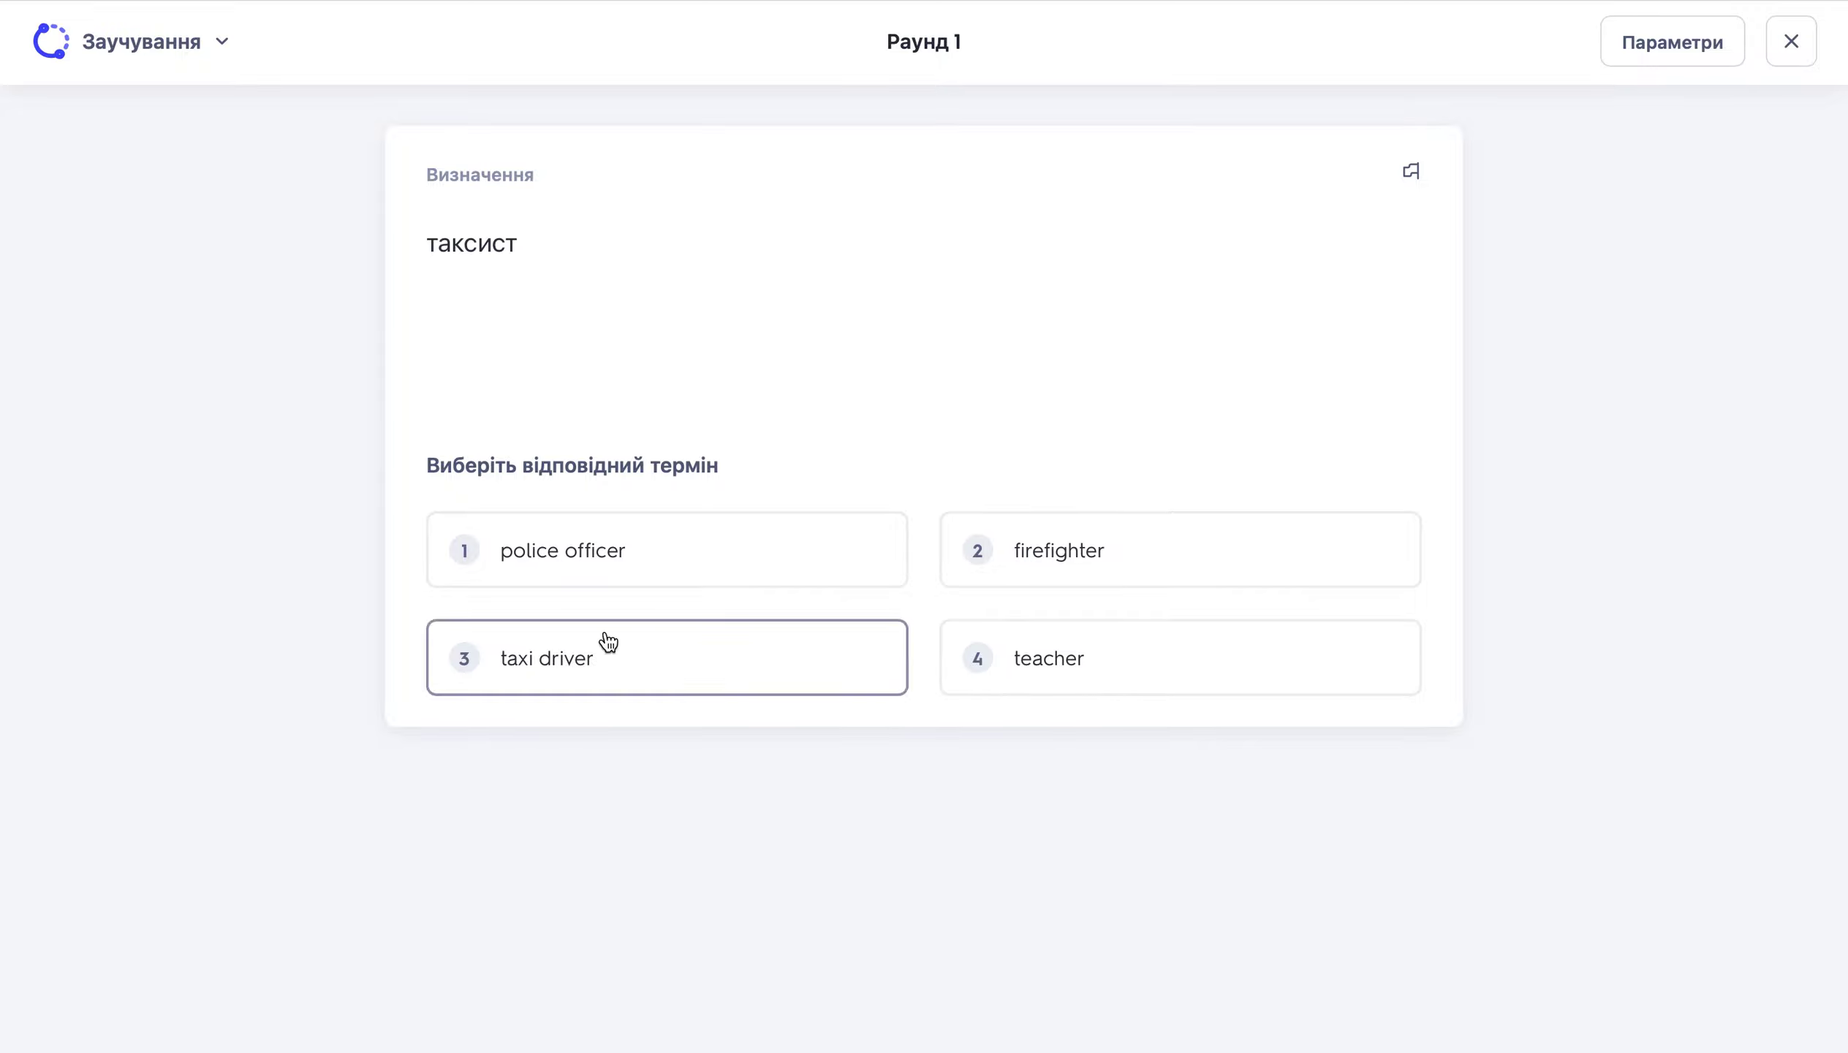
# Answer the таксист question with taxi driver and the вчитель question with doctor.
pyautogui.click(690, 663)
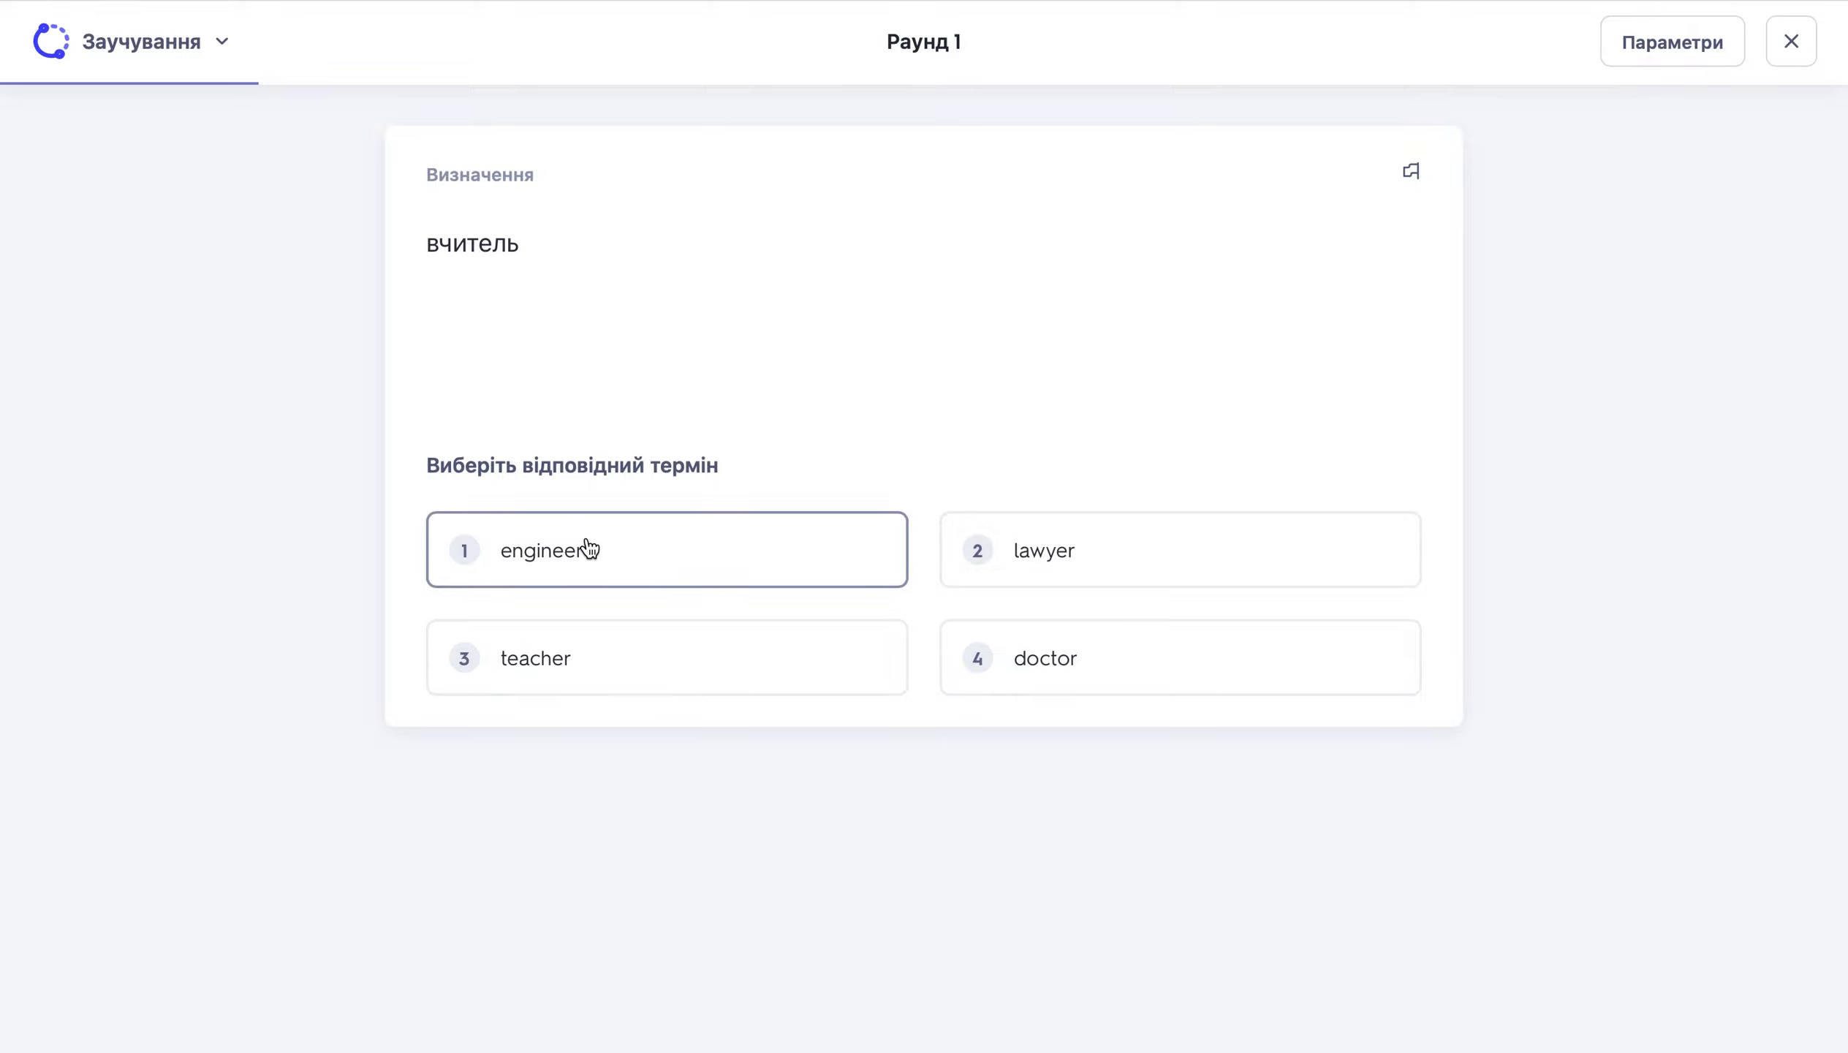
pyautogui.click(981, 647)
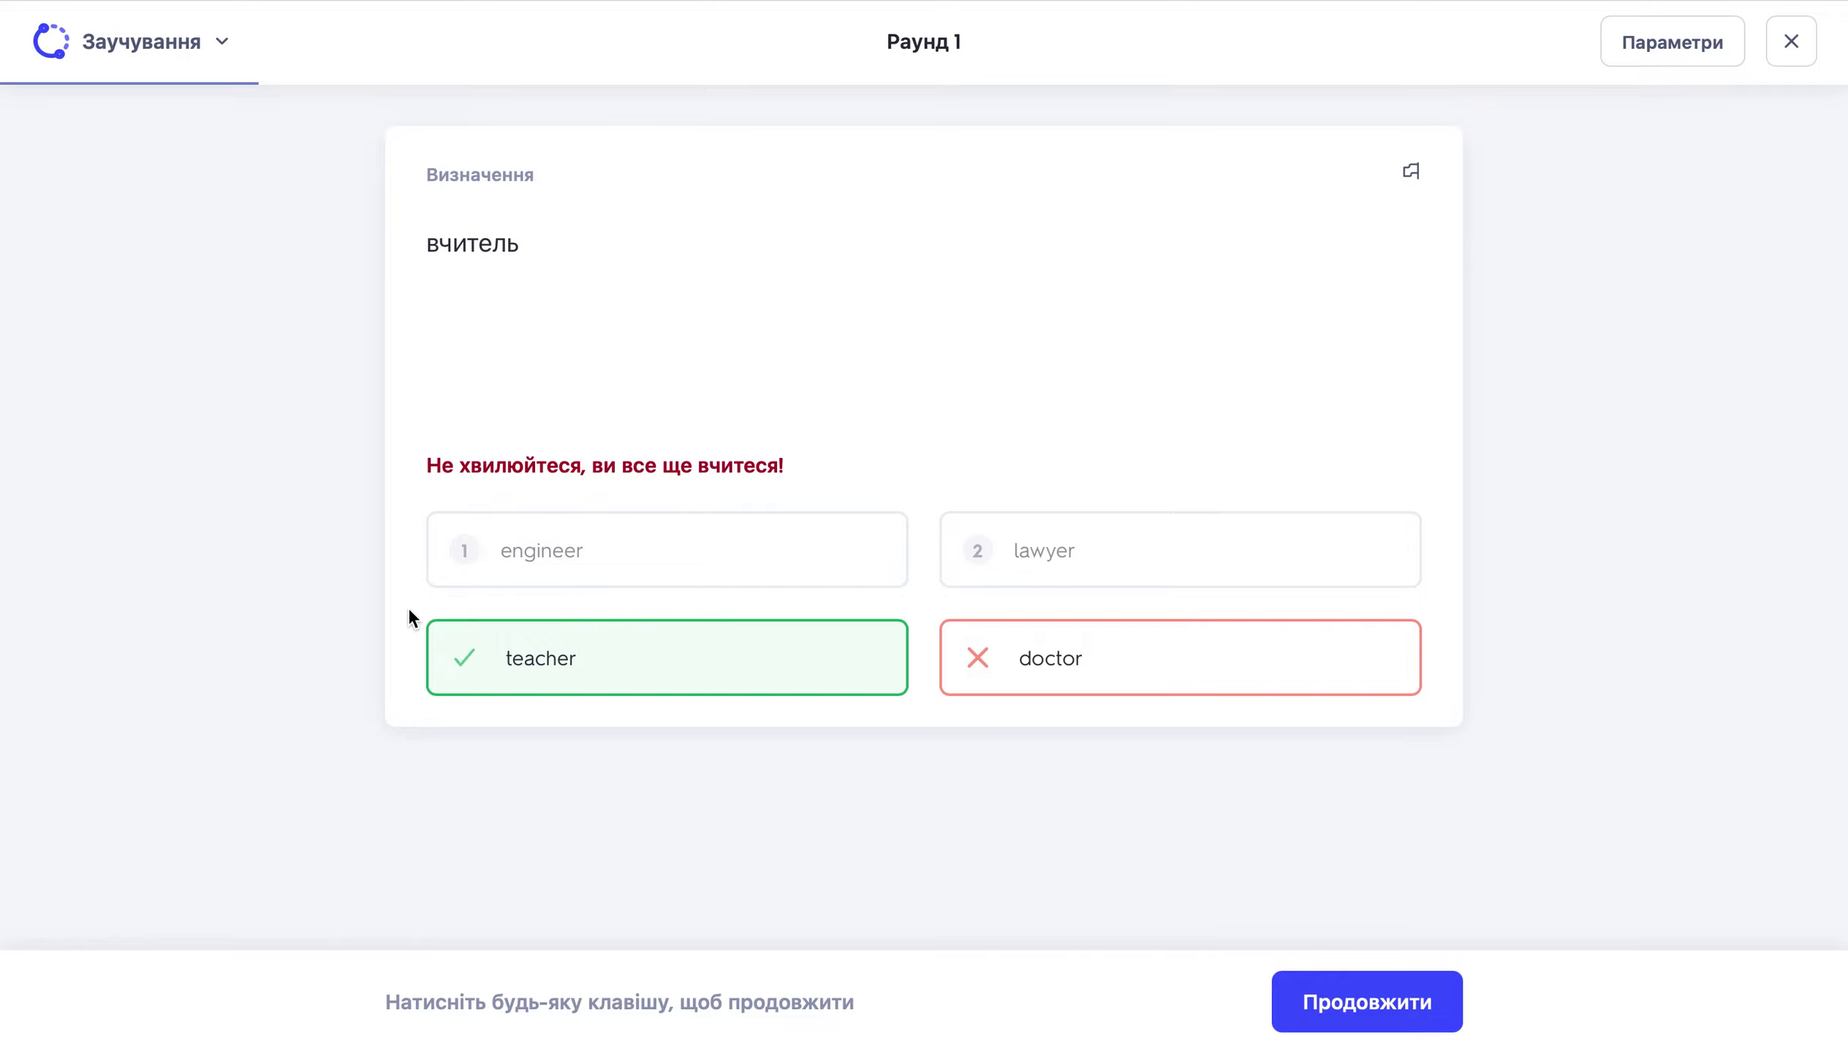
pyautogui.click(220, 41)
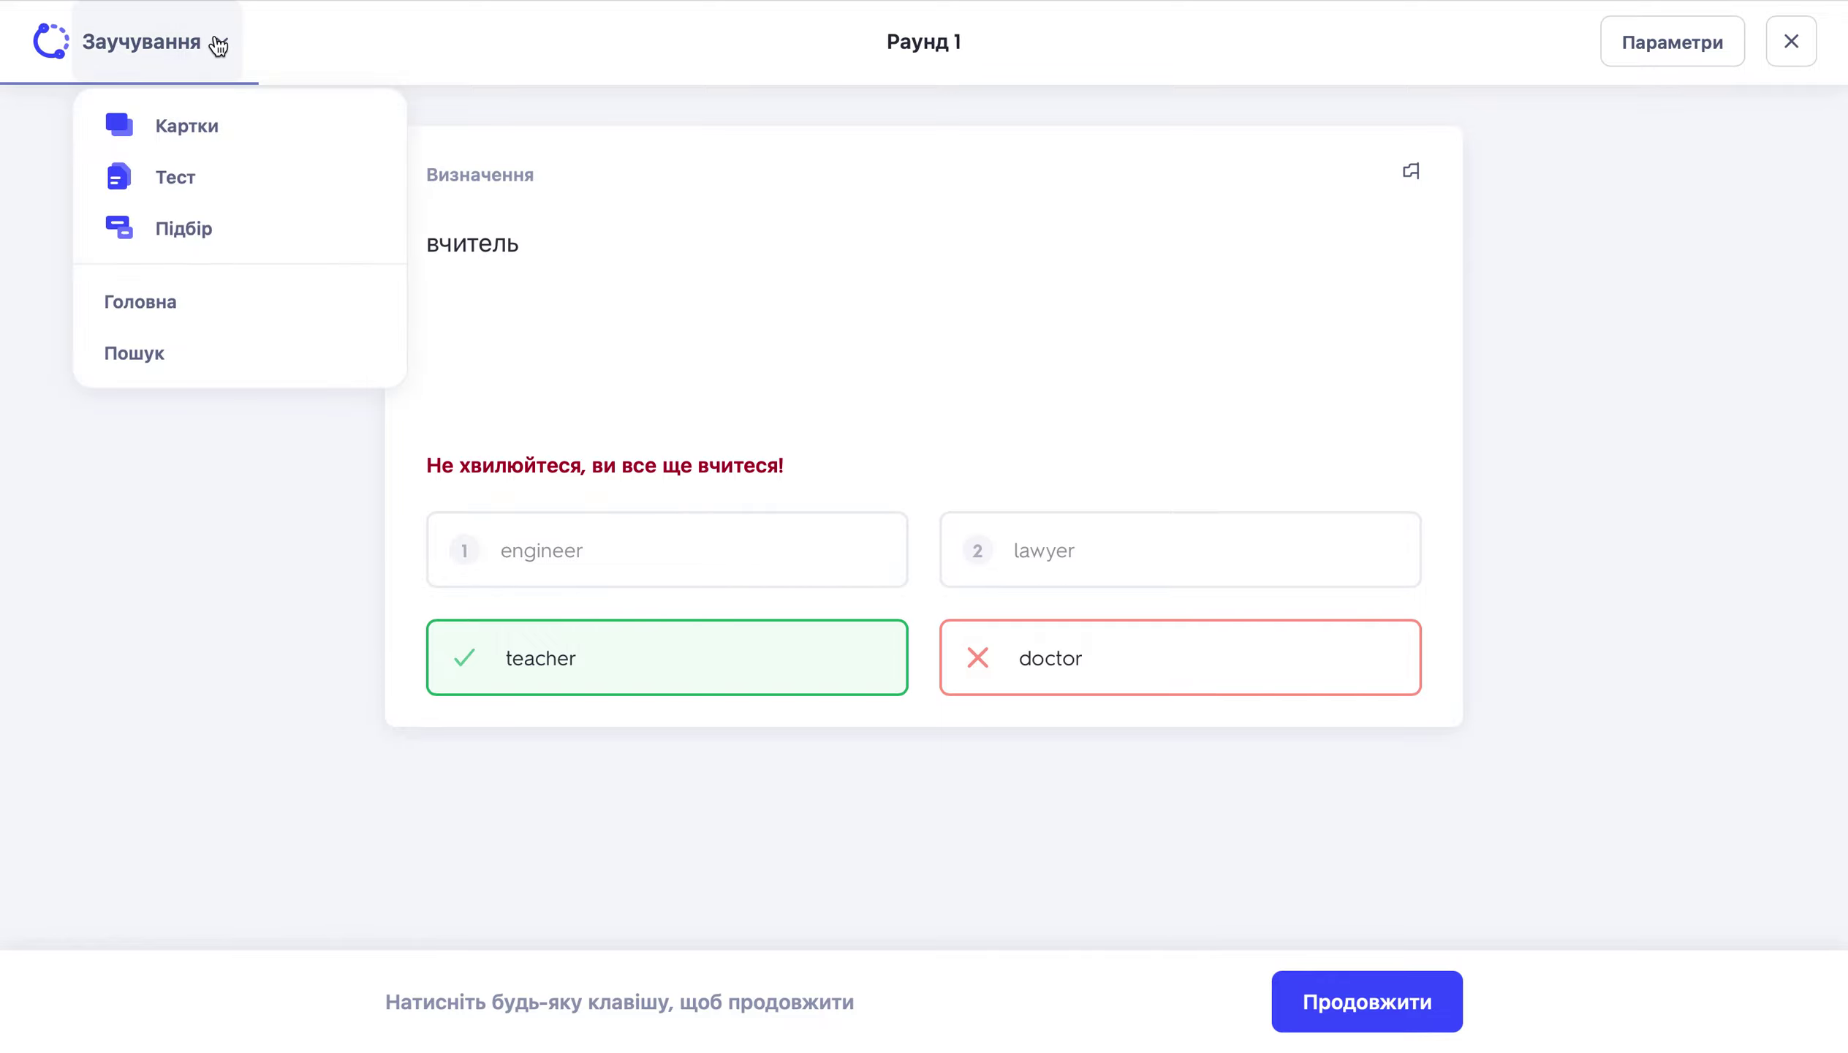
pyautogui.press('Escape')
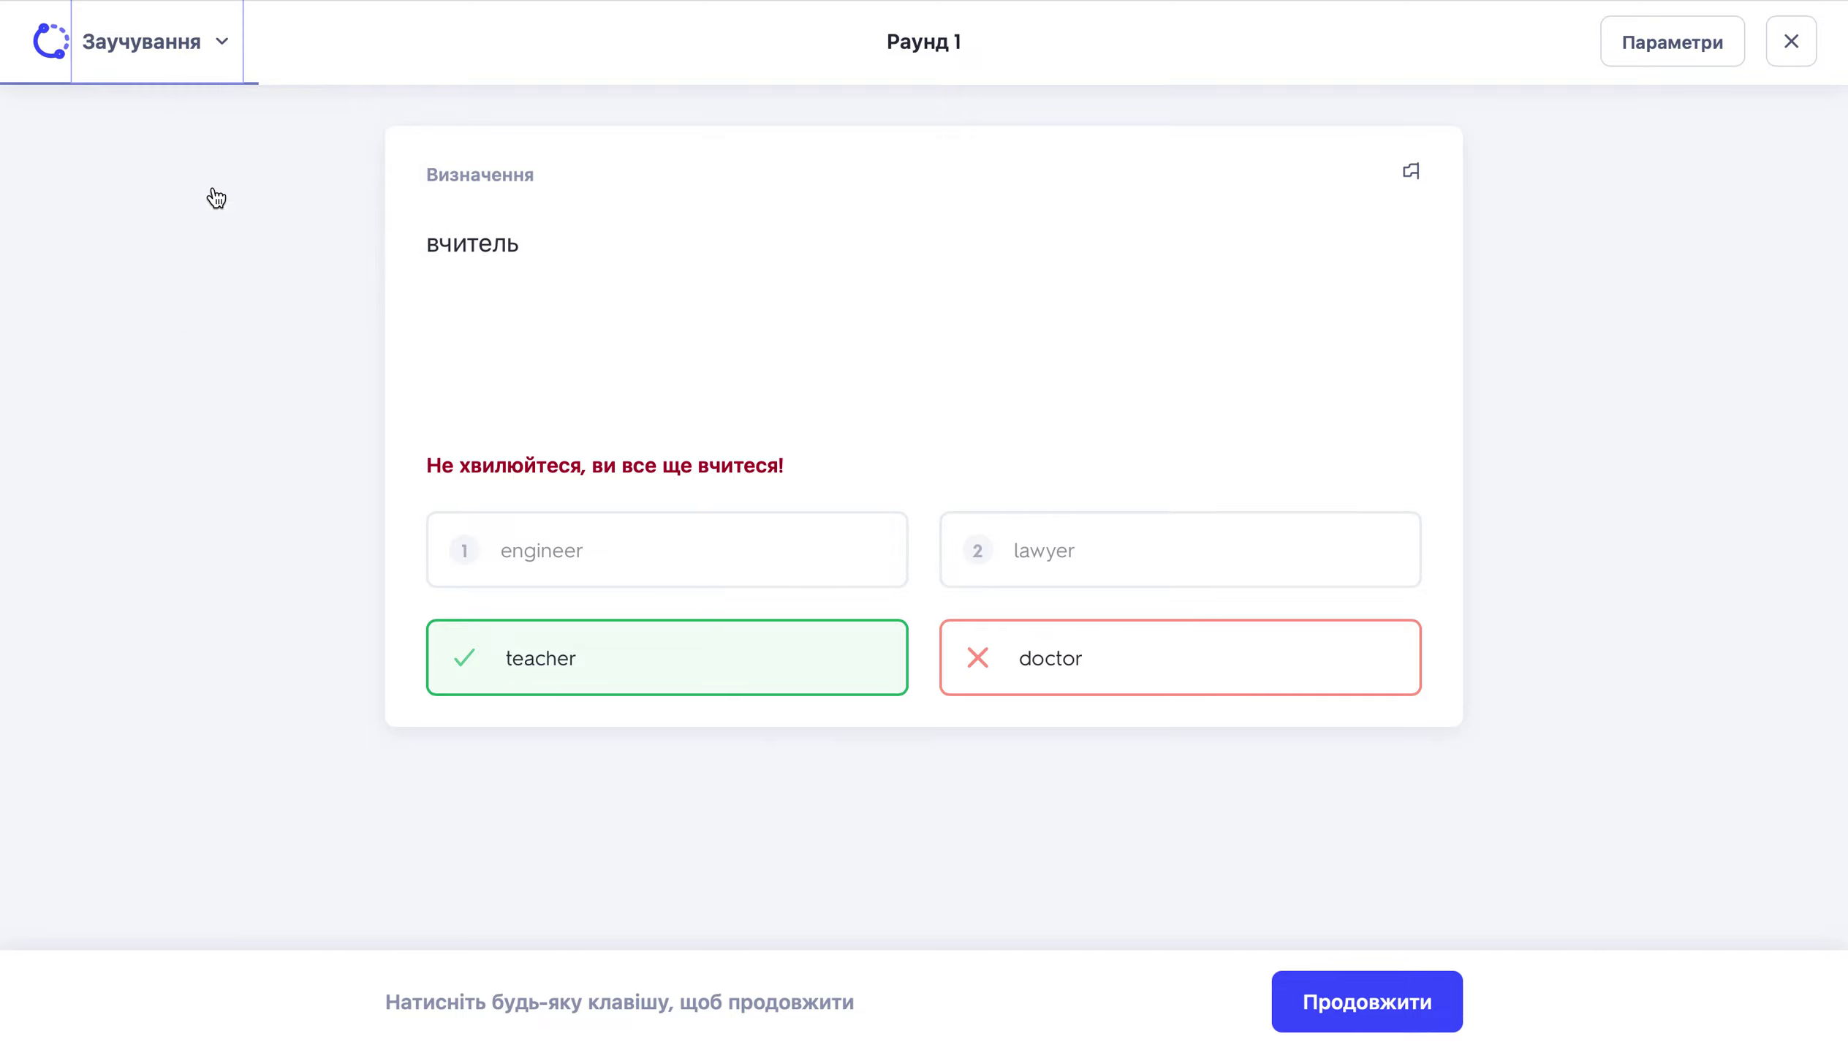
# Continue past the вчитель answer, open the Тест mode for Occupations and skip the Quizlet Plus offer.
pyautogui.press('Return')
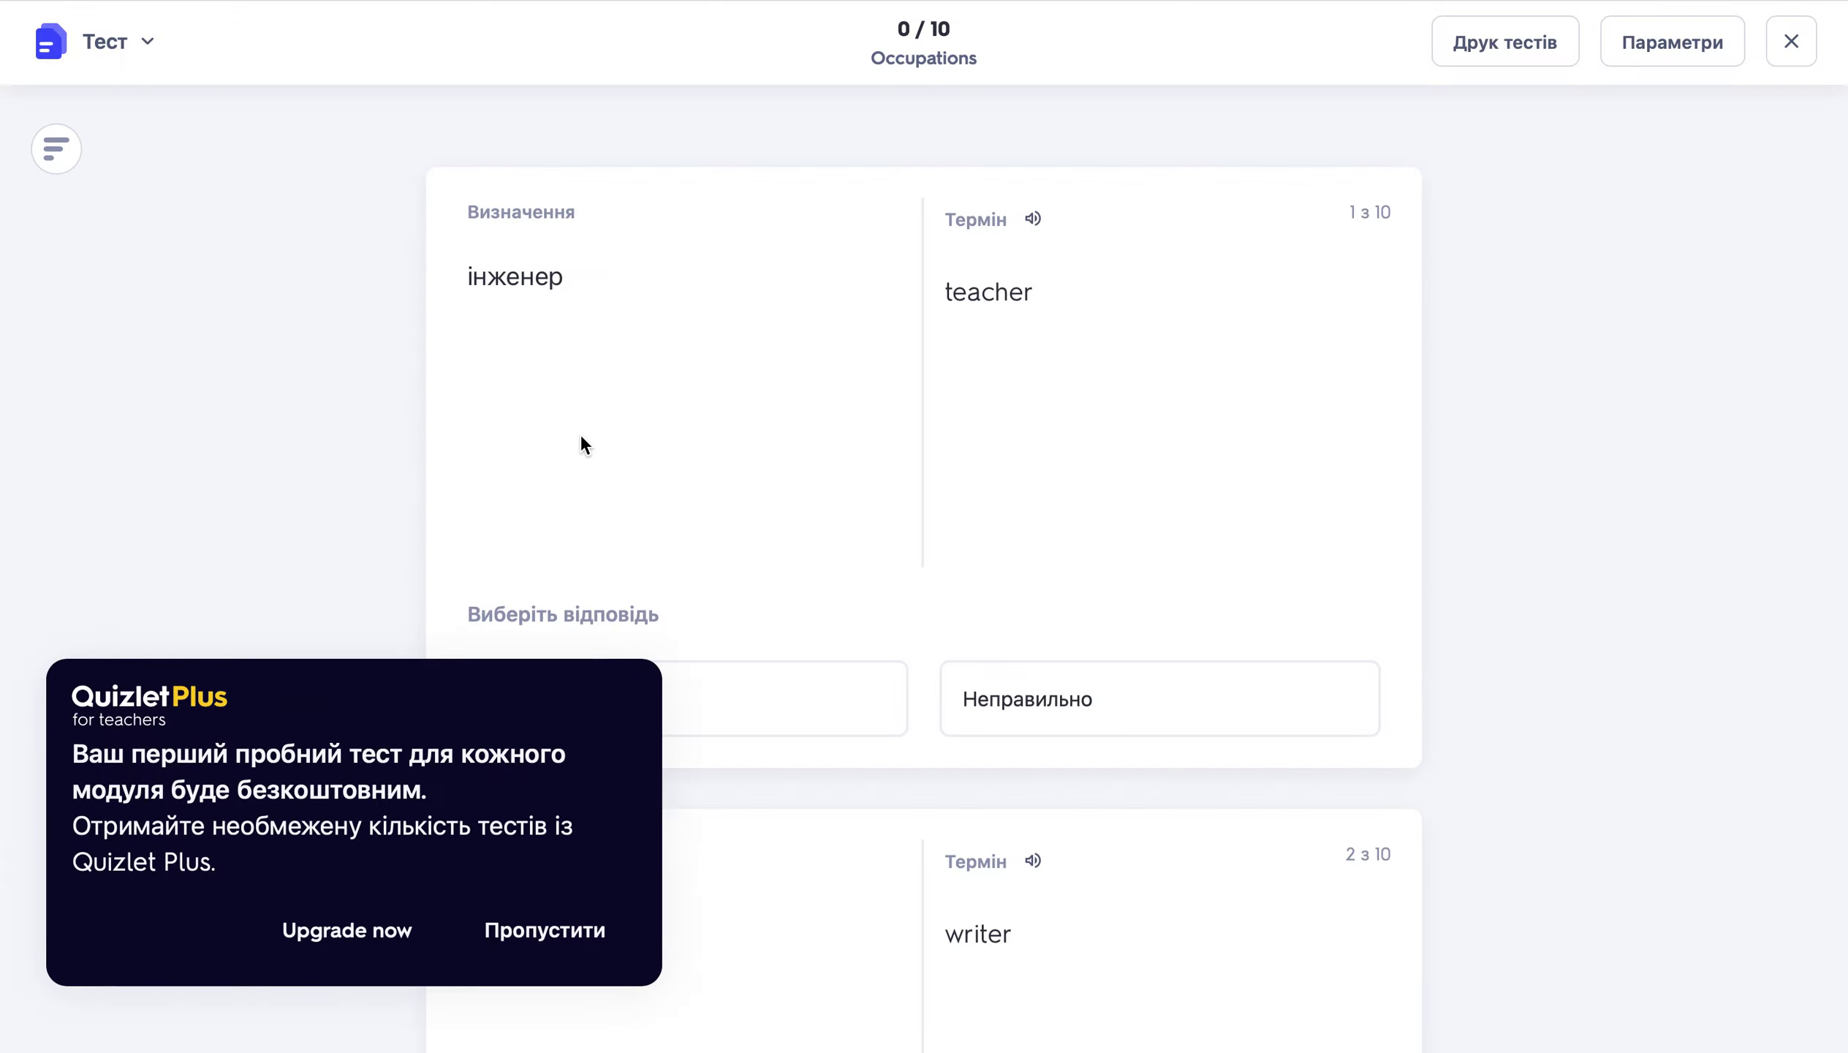
pyautogui.click(504, 941)
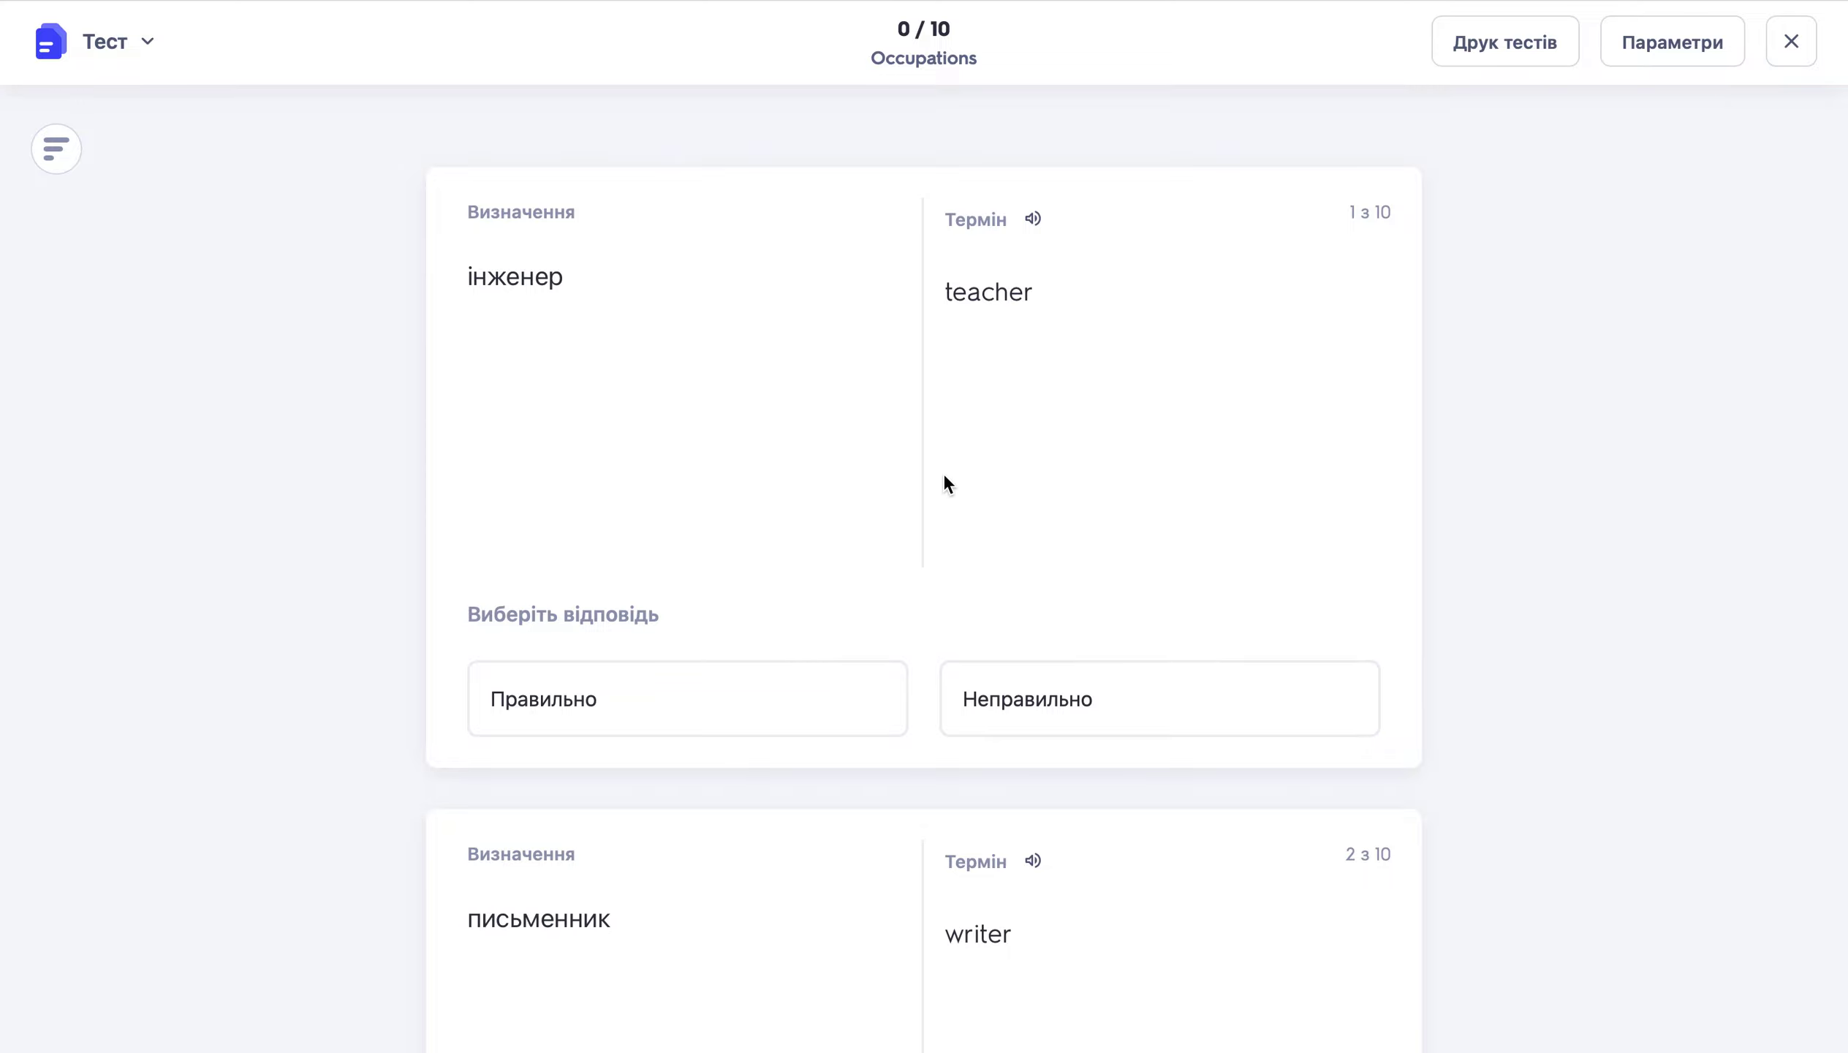
# Switch from the test to the Підбір mode and start the matching game.
pyautogui.click(140, 60)
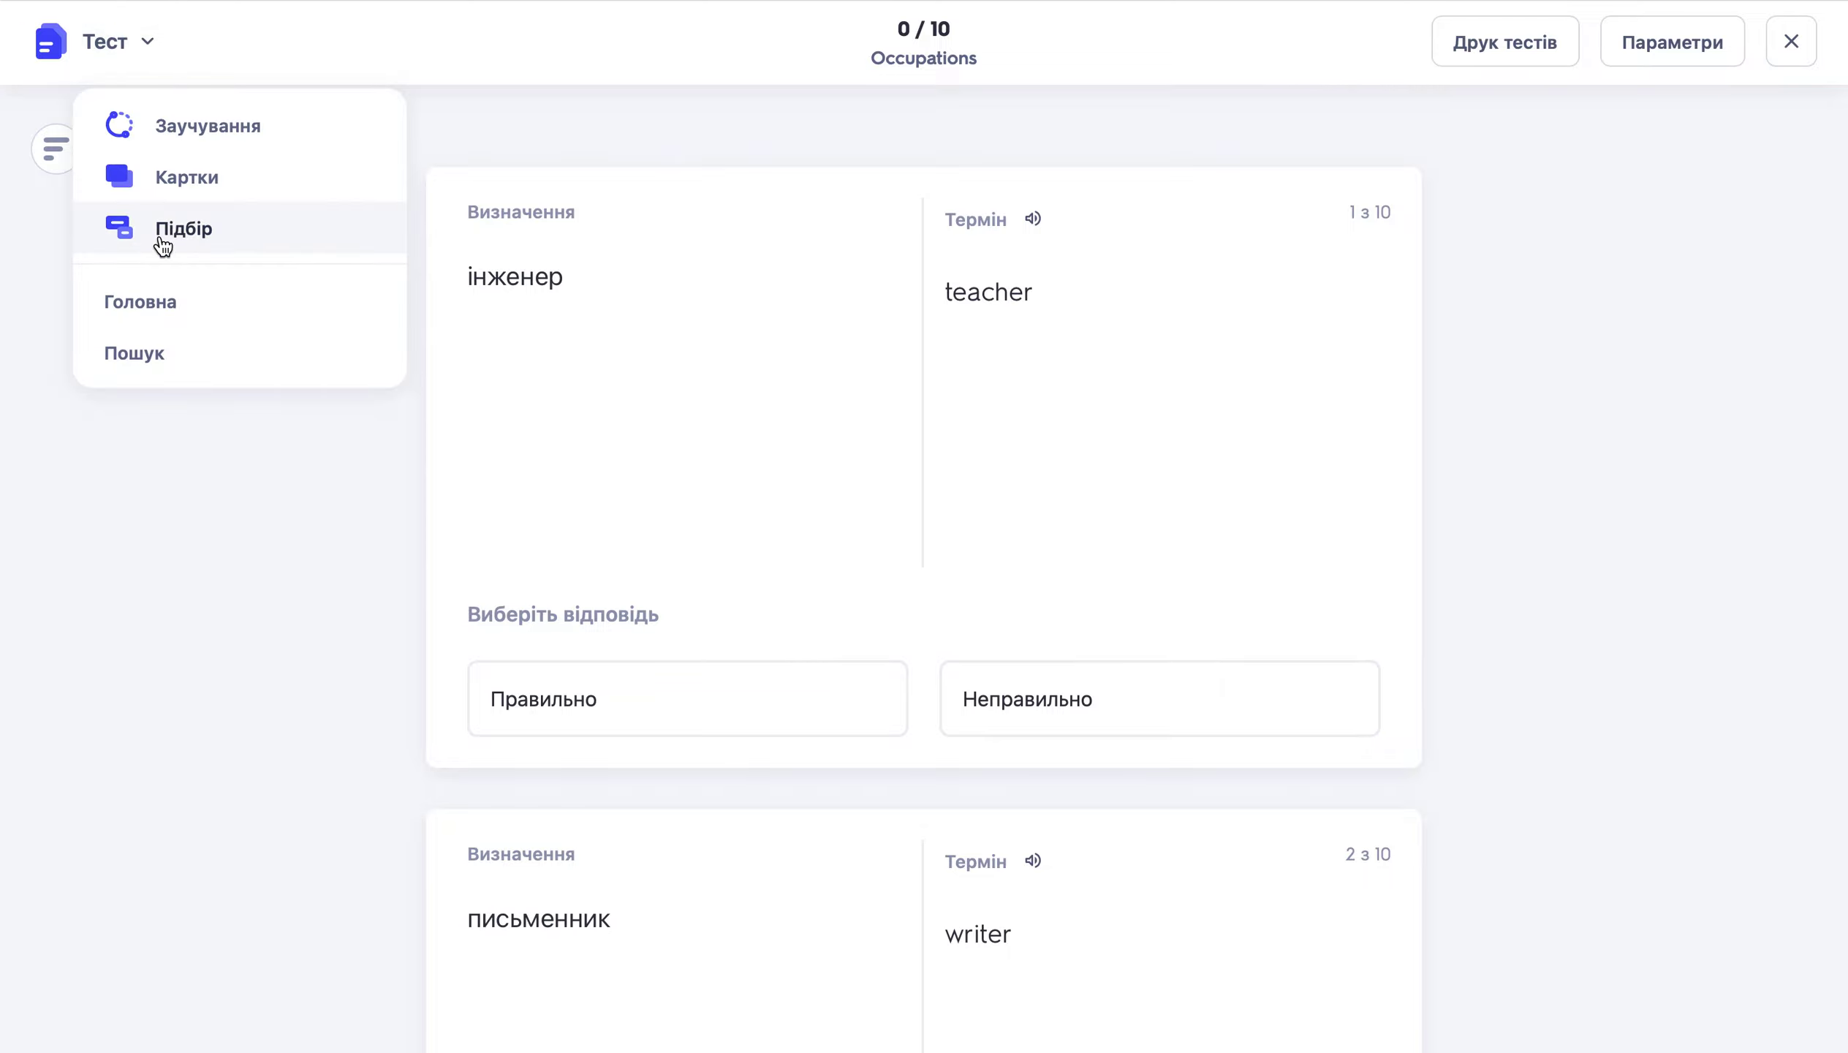
pyautogui.click(164, 246)
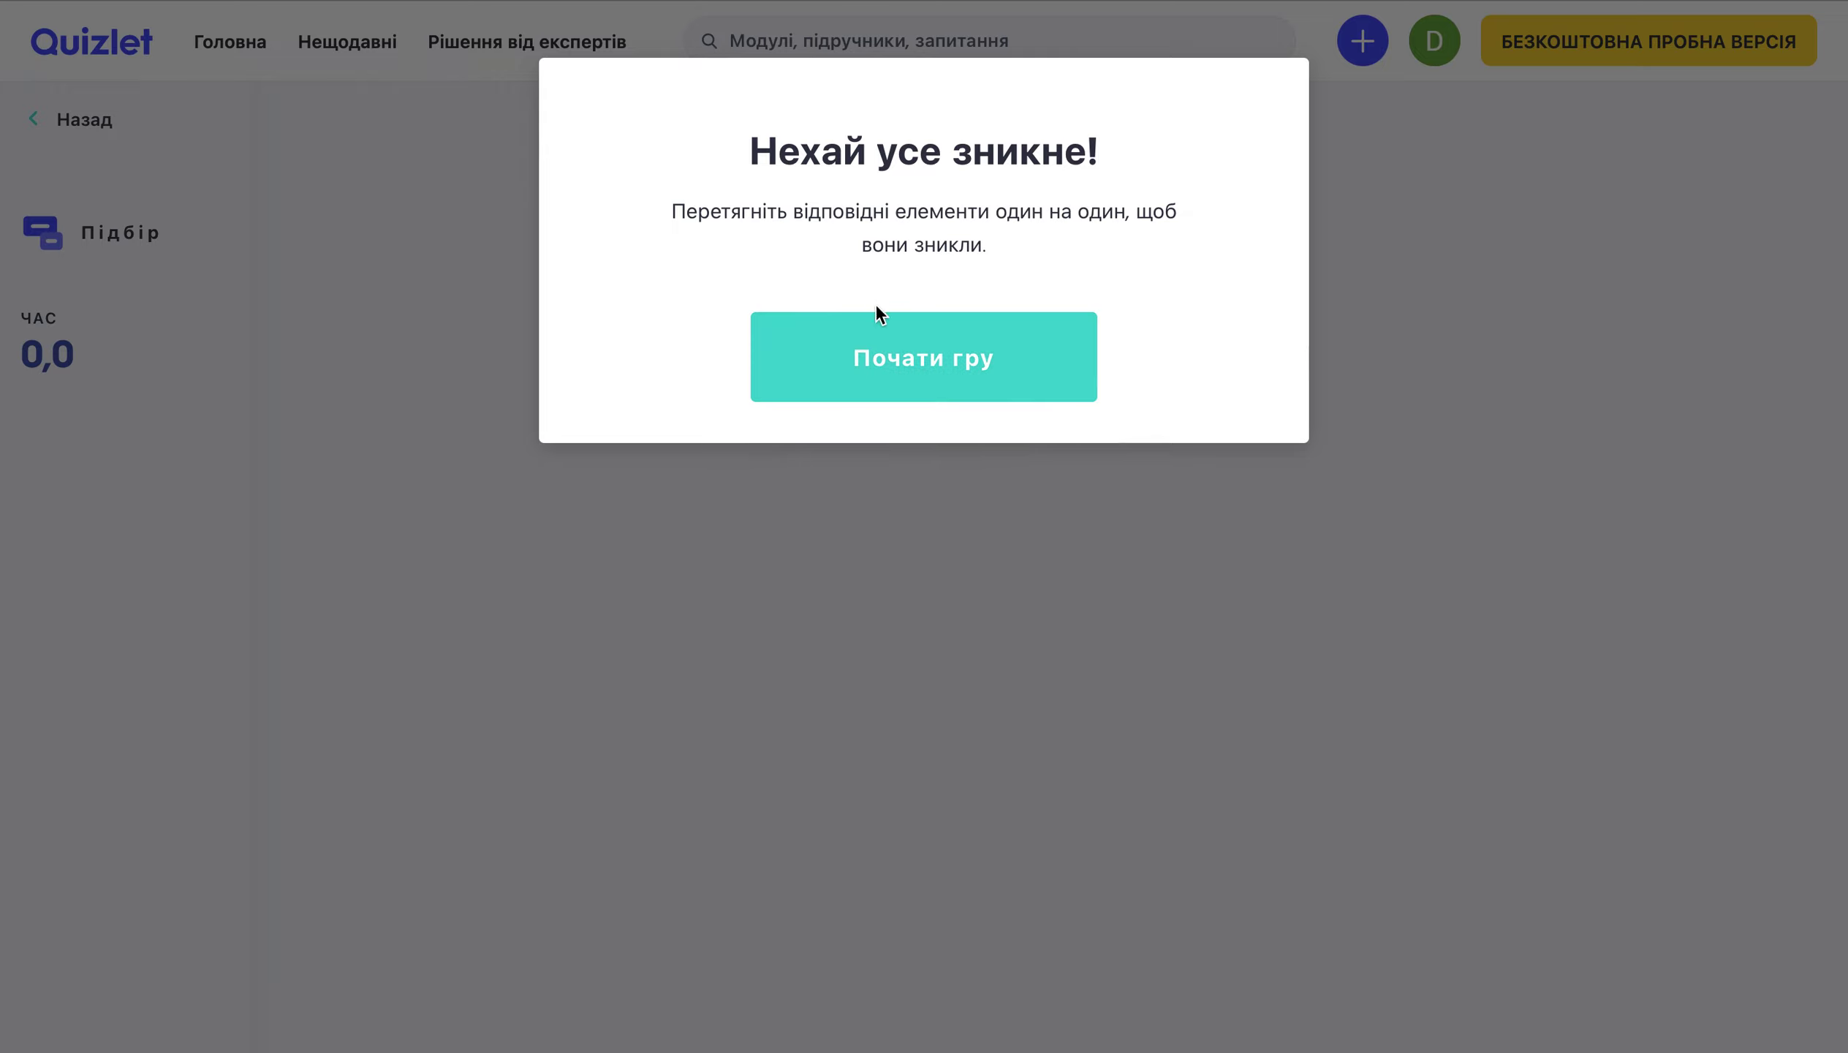
pyautogui.click(871, 353)
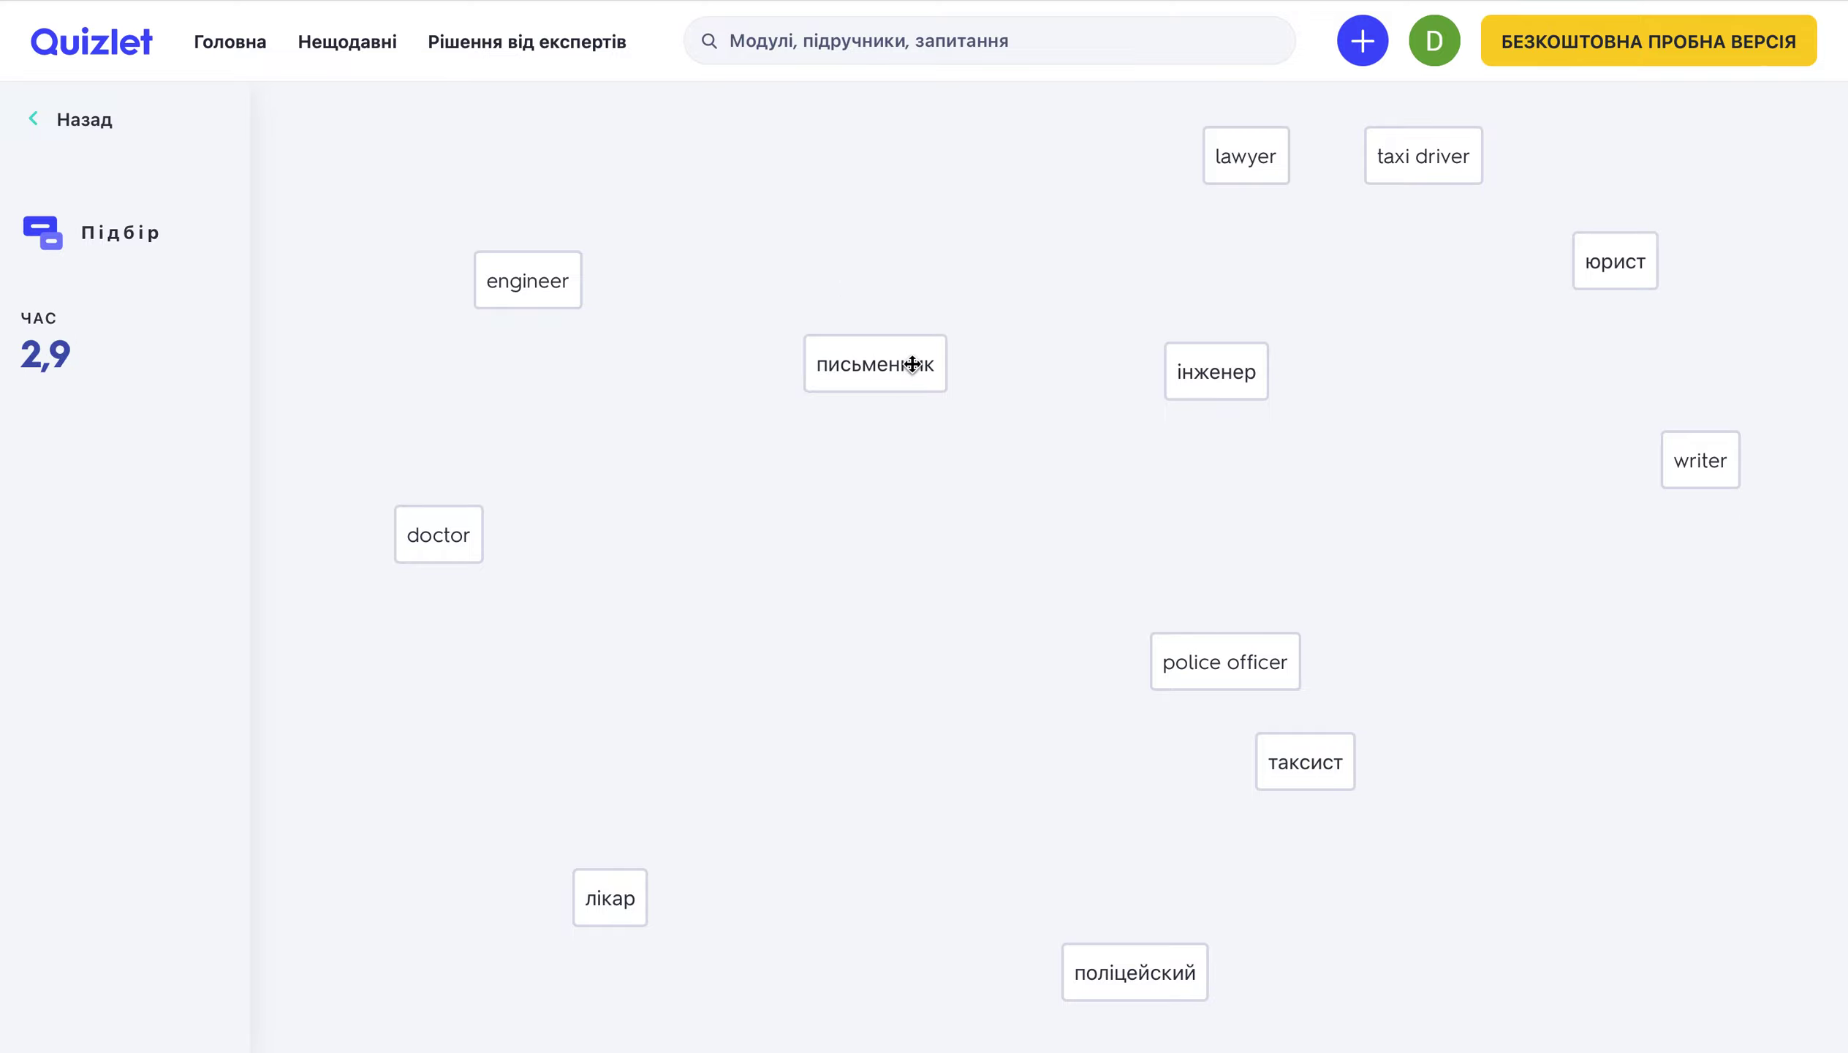
# Match письменник with writer, інженер with engineer, лікар with doctor and поліцейский with police officer.
pyautogui.moveTo(937, 360); pyautogui.dragTo(883, 339)
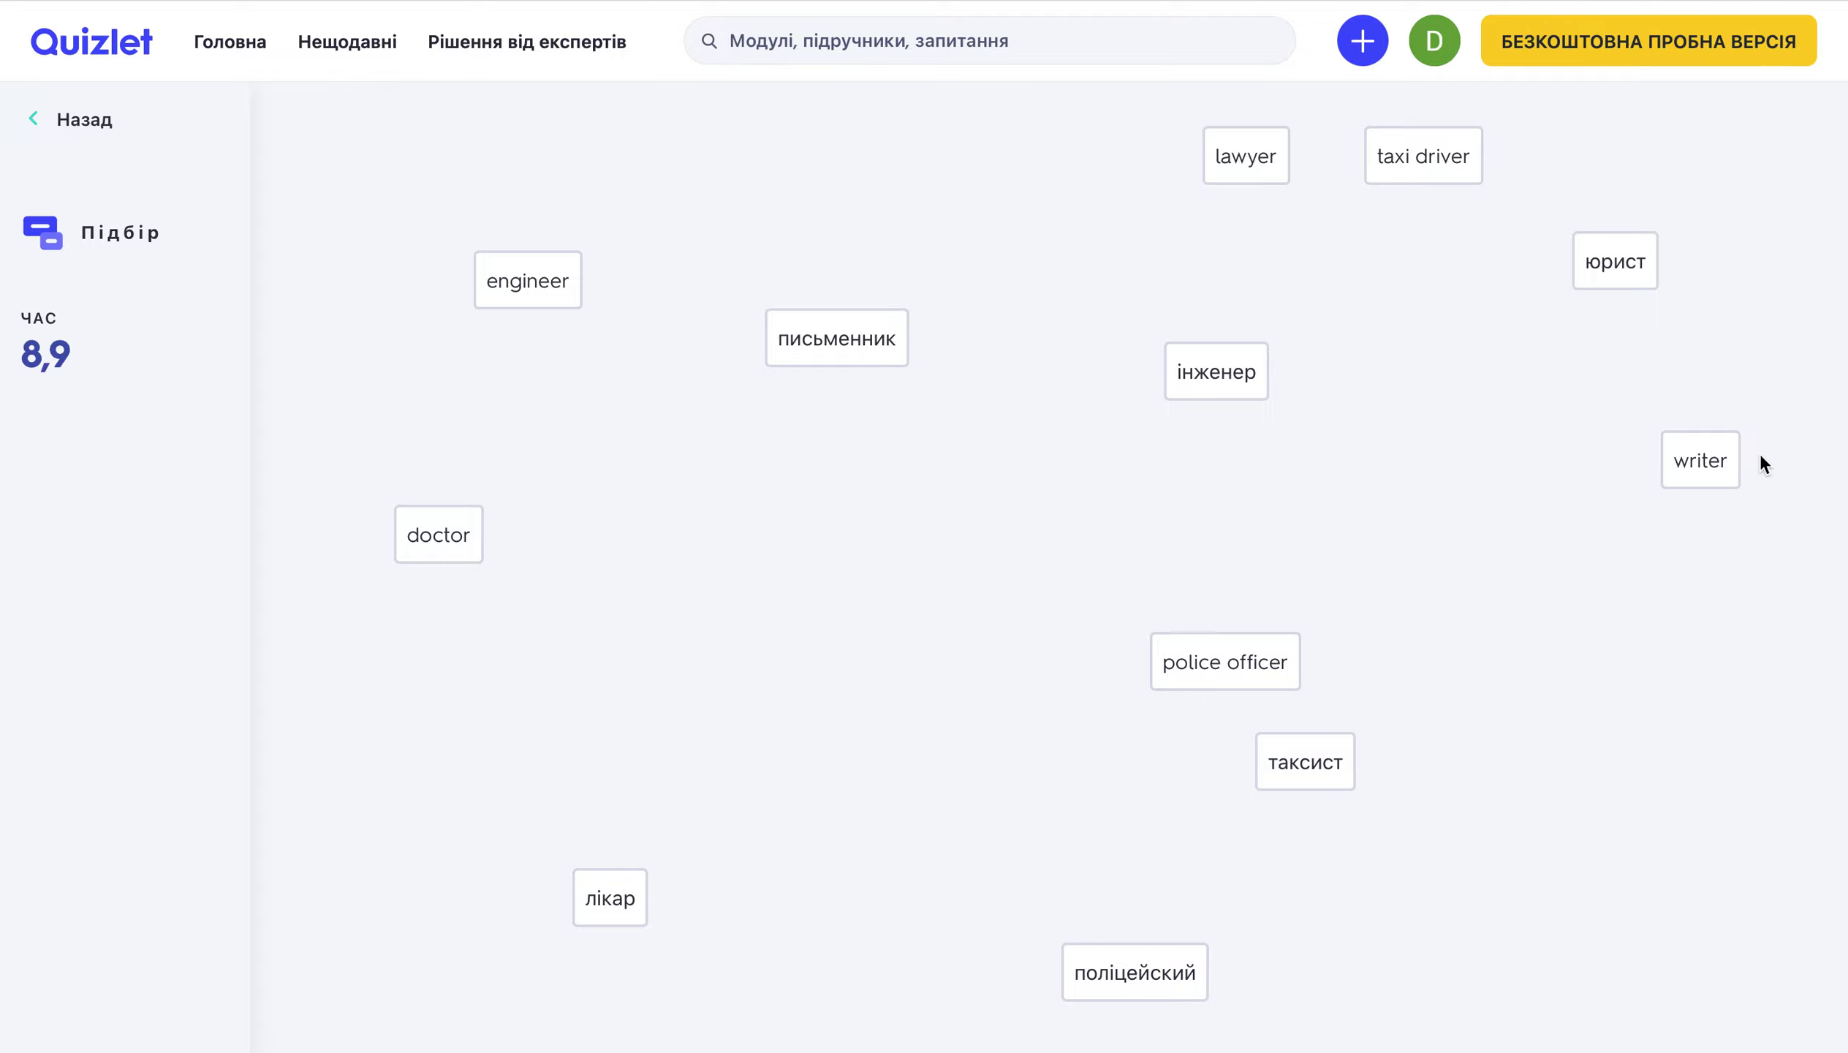
pyautogui.moveTo(1716, 461); pyautogui.dragTo(855, 337)
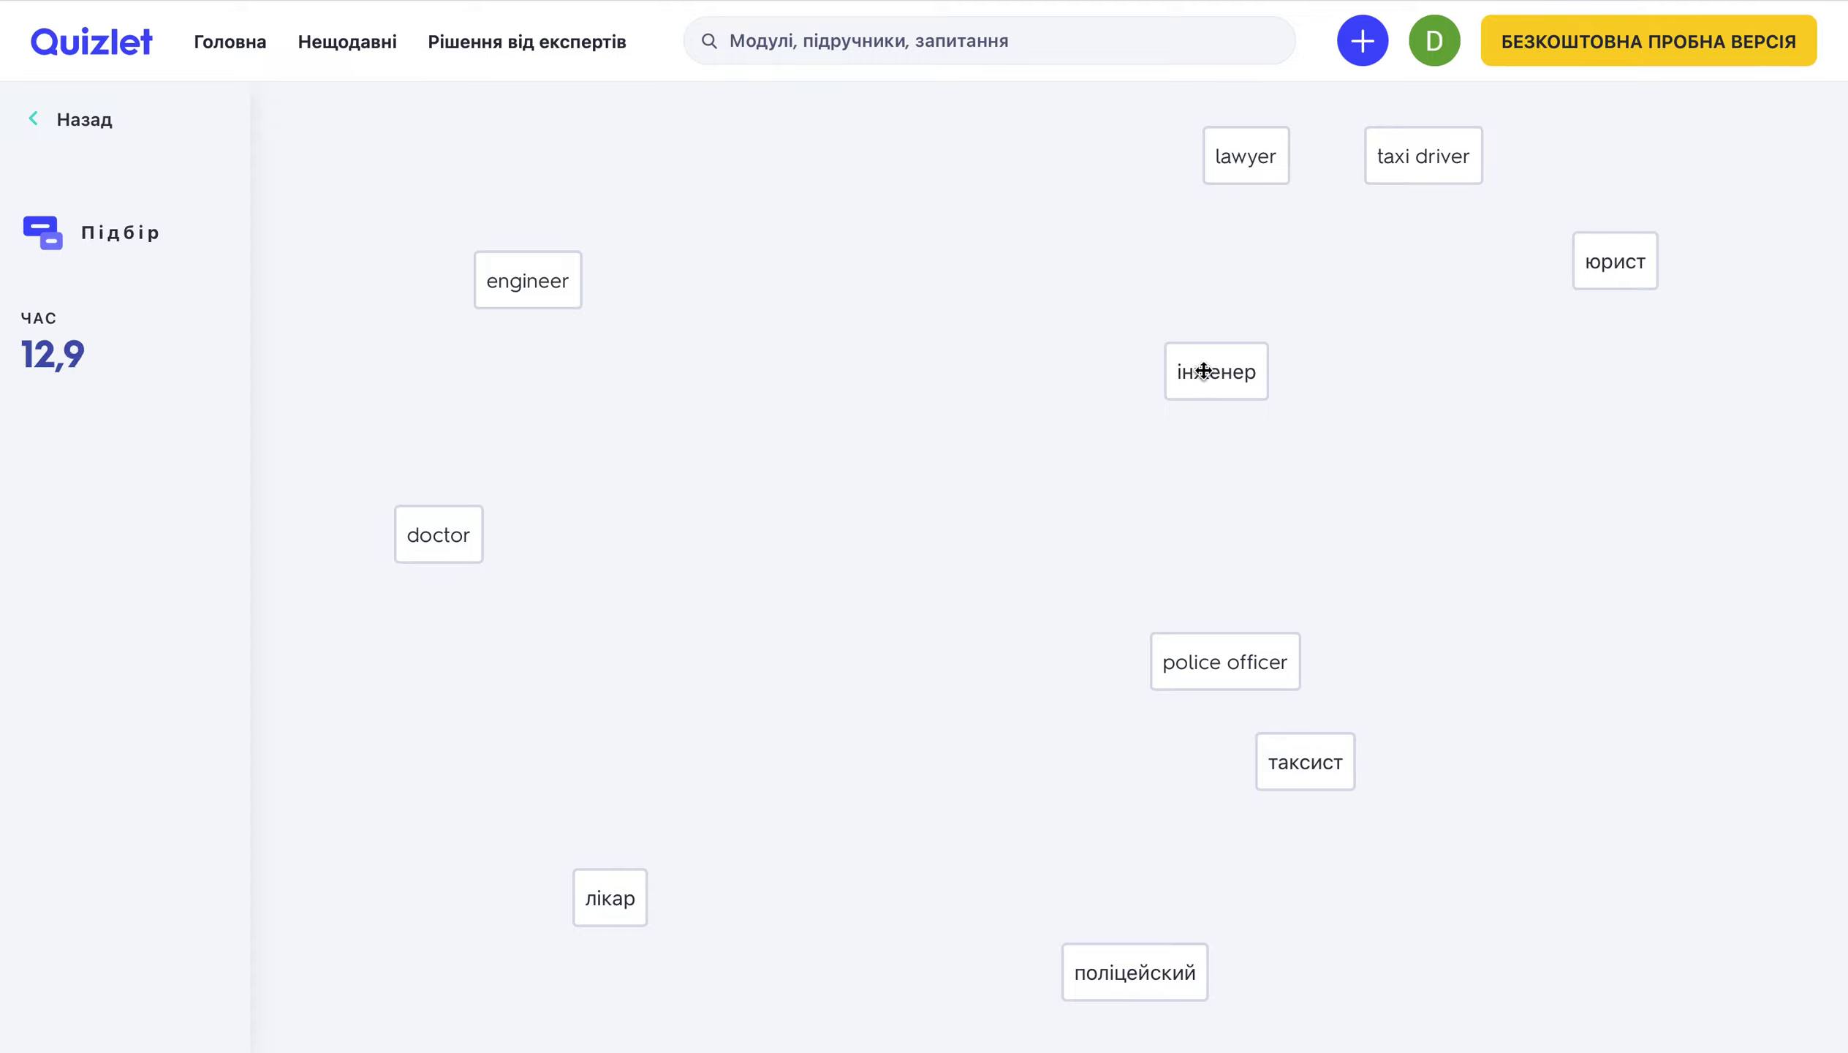
pyautogui.moveTo(1204, 371); pyautogui.dragTo(528, 282)
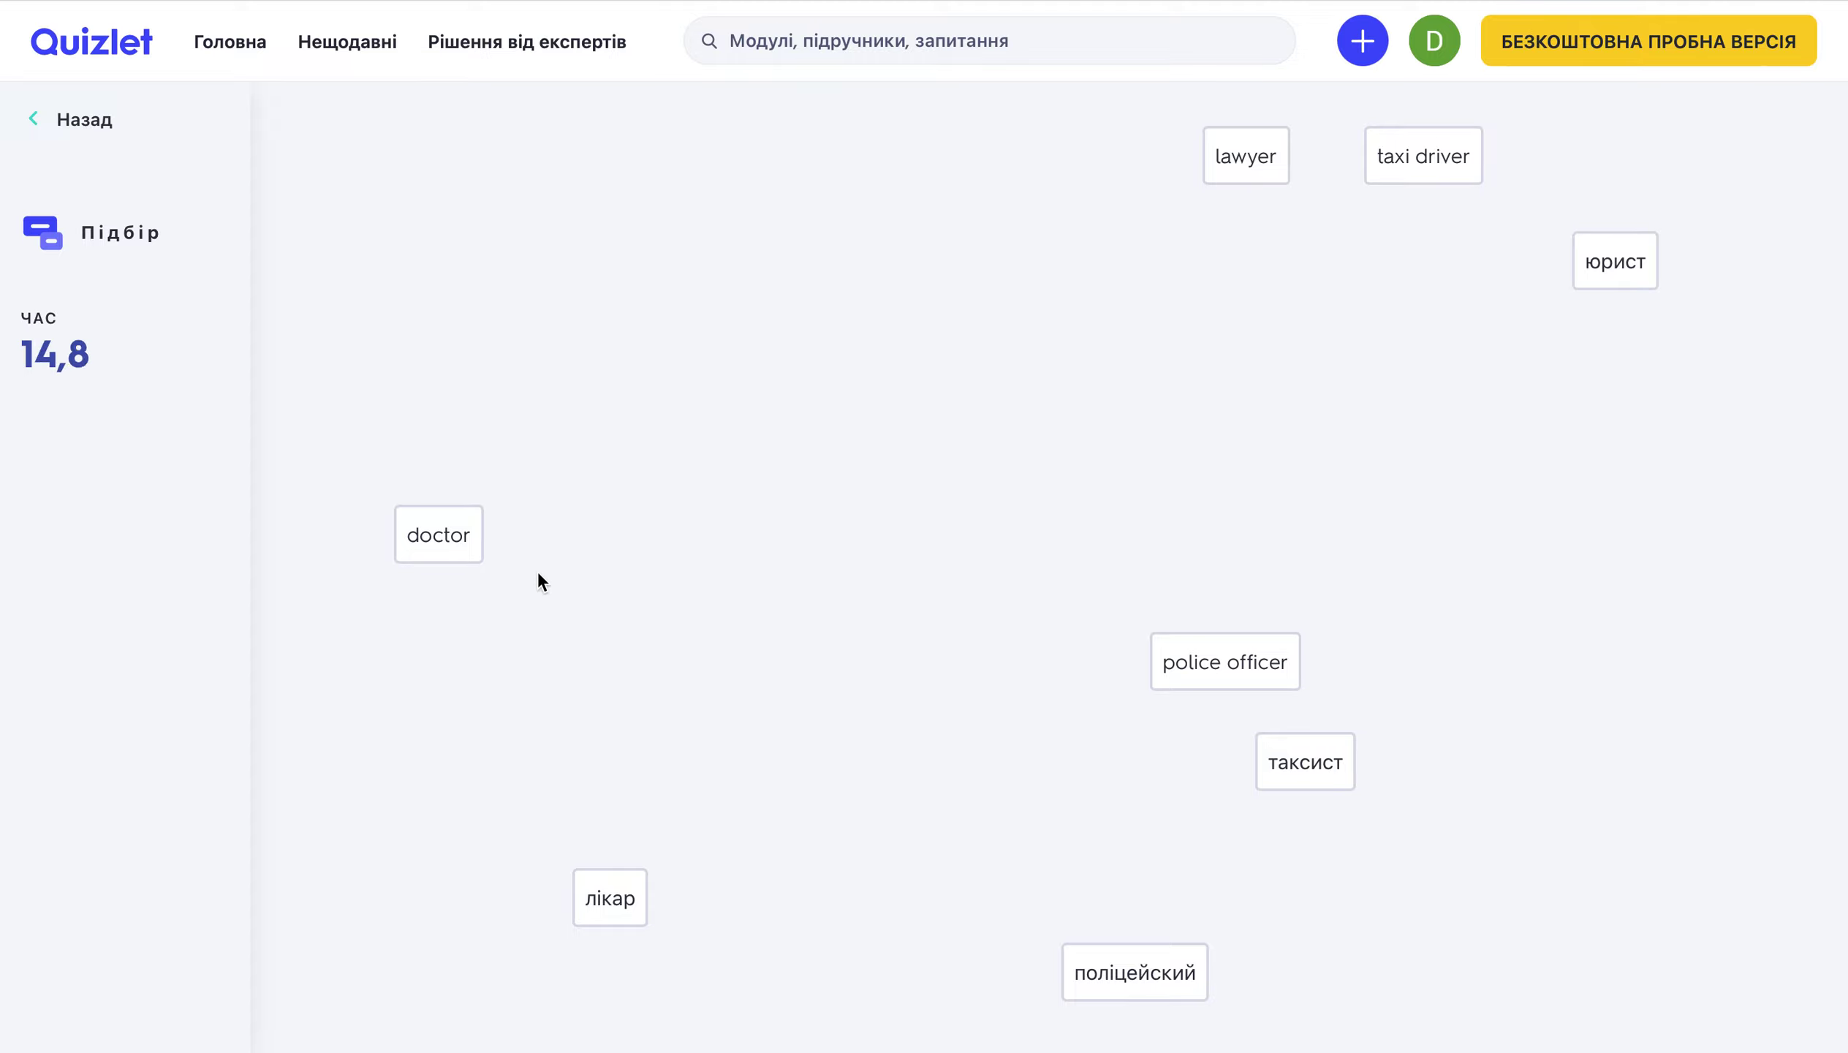
pyautogui.moveTo(625, 897); pyautogui.dragTo(439, 529)
pyautogui.moveTo(1147, 982); pyautogui.dragTo(1239, 683)
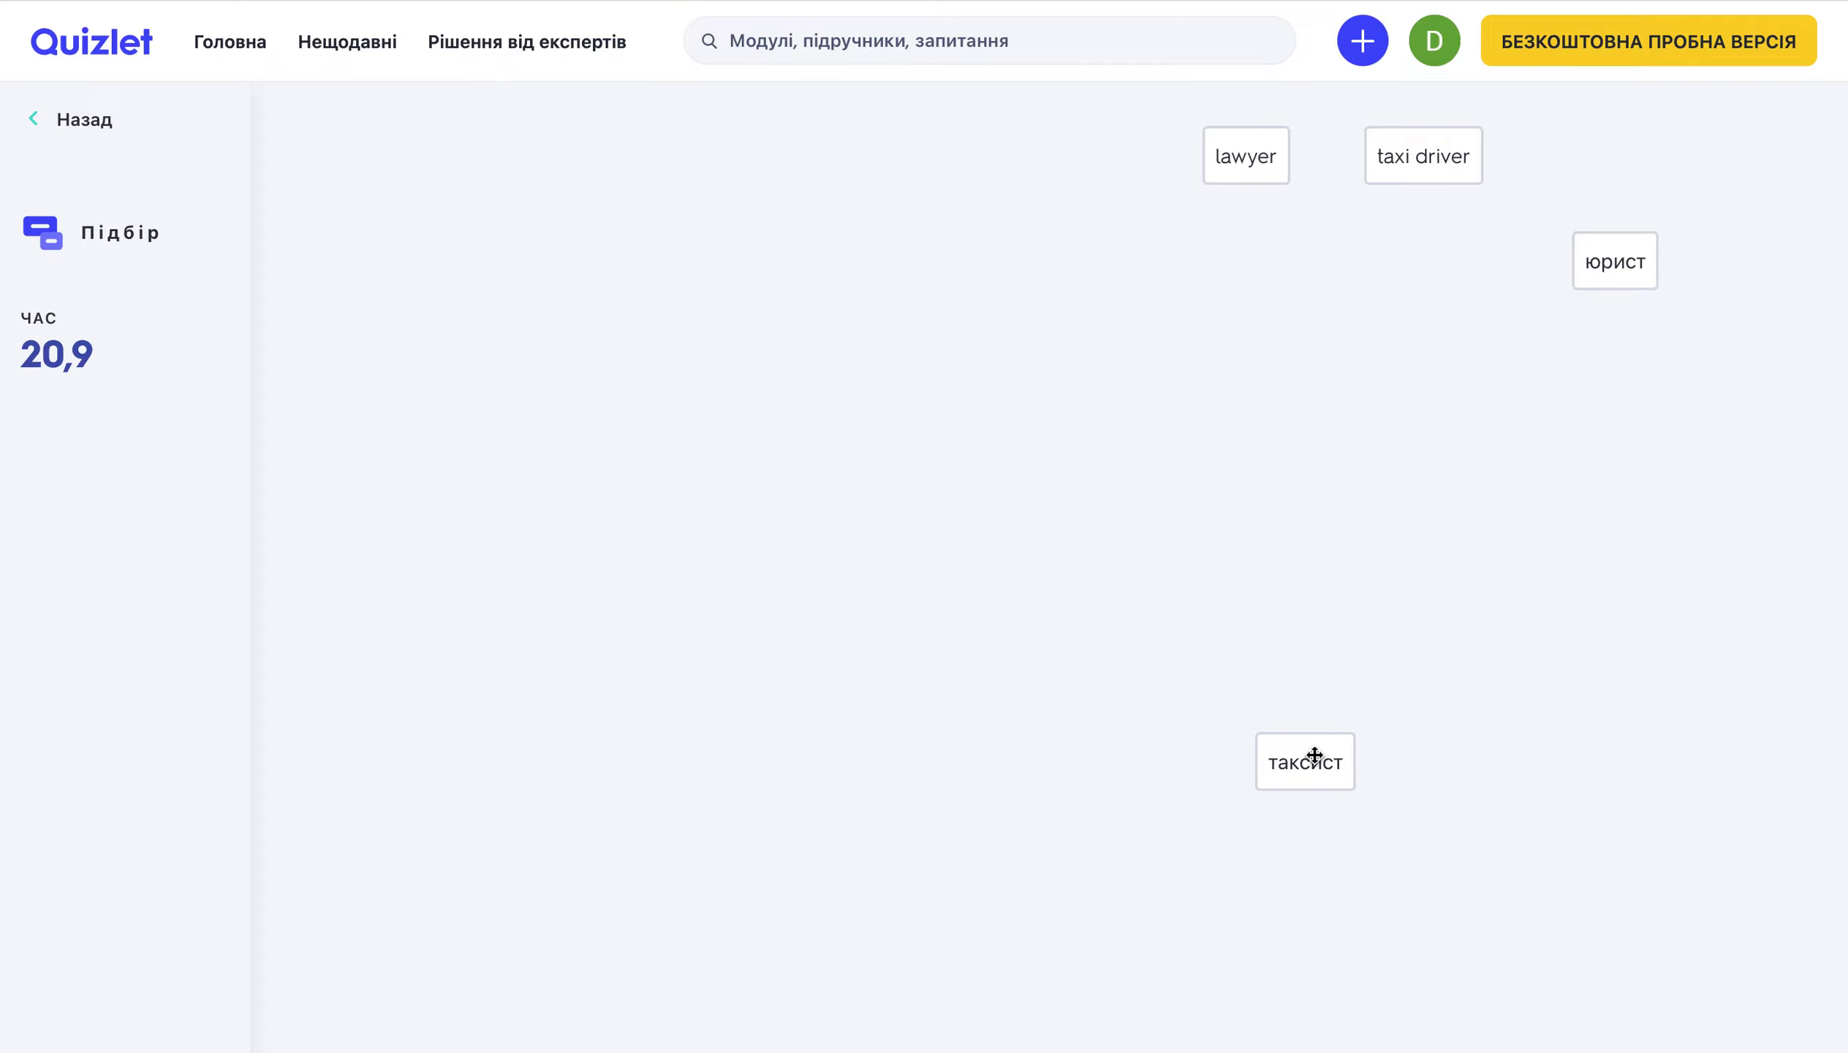
# Finish the matching game by pairing таксист with taxi driver and юрист with lawyer.
pyautogui.moveTo(1312, 764); pyautogui.dragTo(1410, 167)
pyautogui.rightClick(1412, 166)
pyautogui.click(1367, 156)
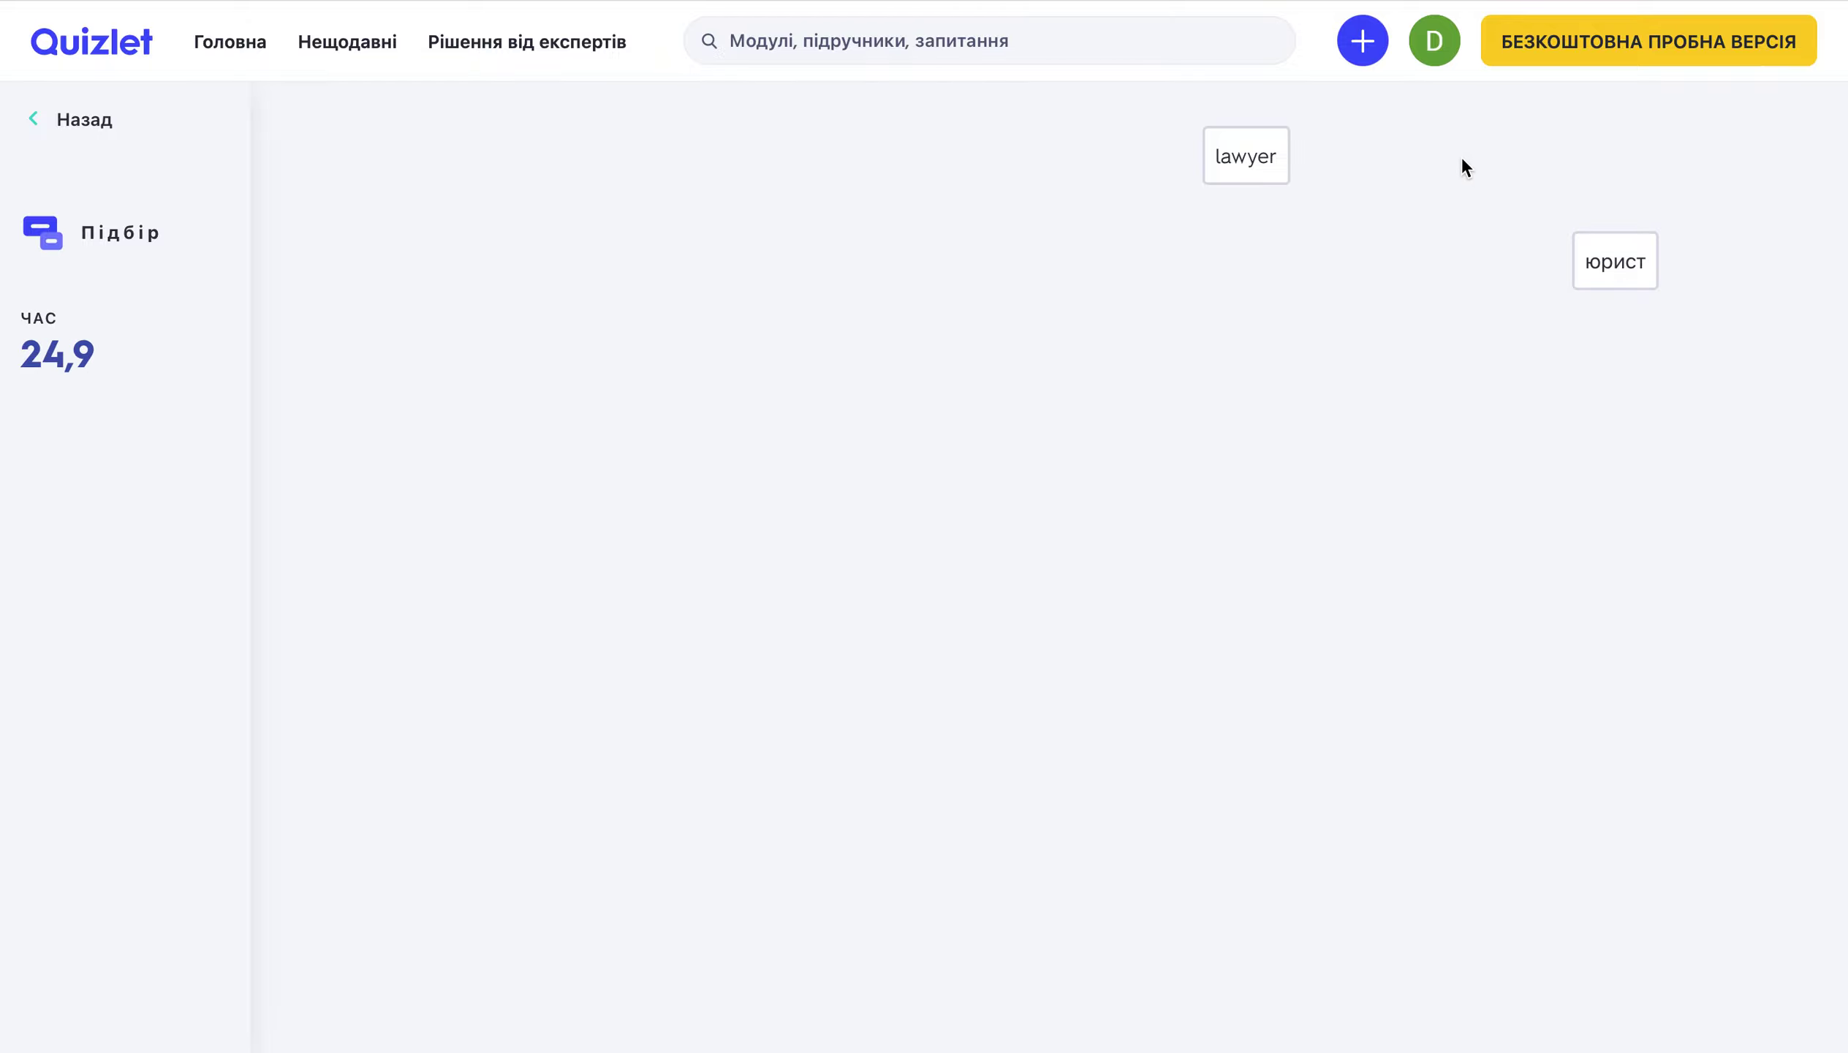
pyautogui.moveTo(1605, 260); pyautogui.dragTo(1237, 157)
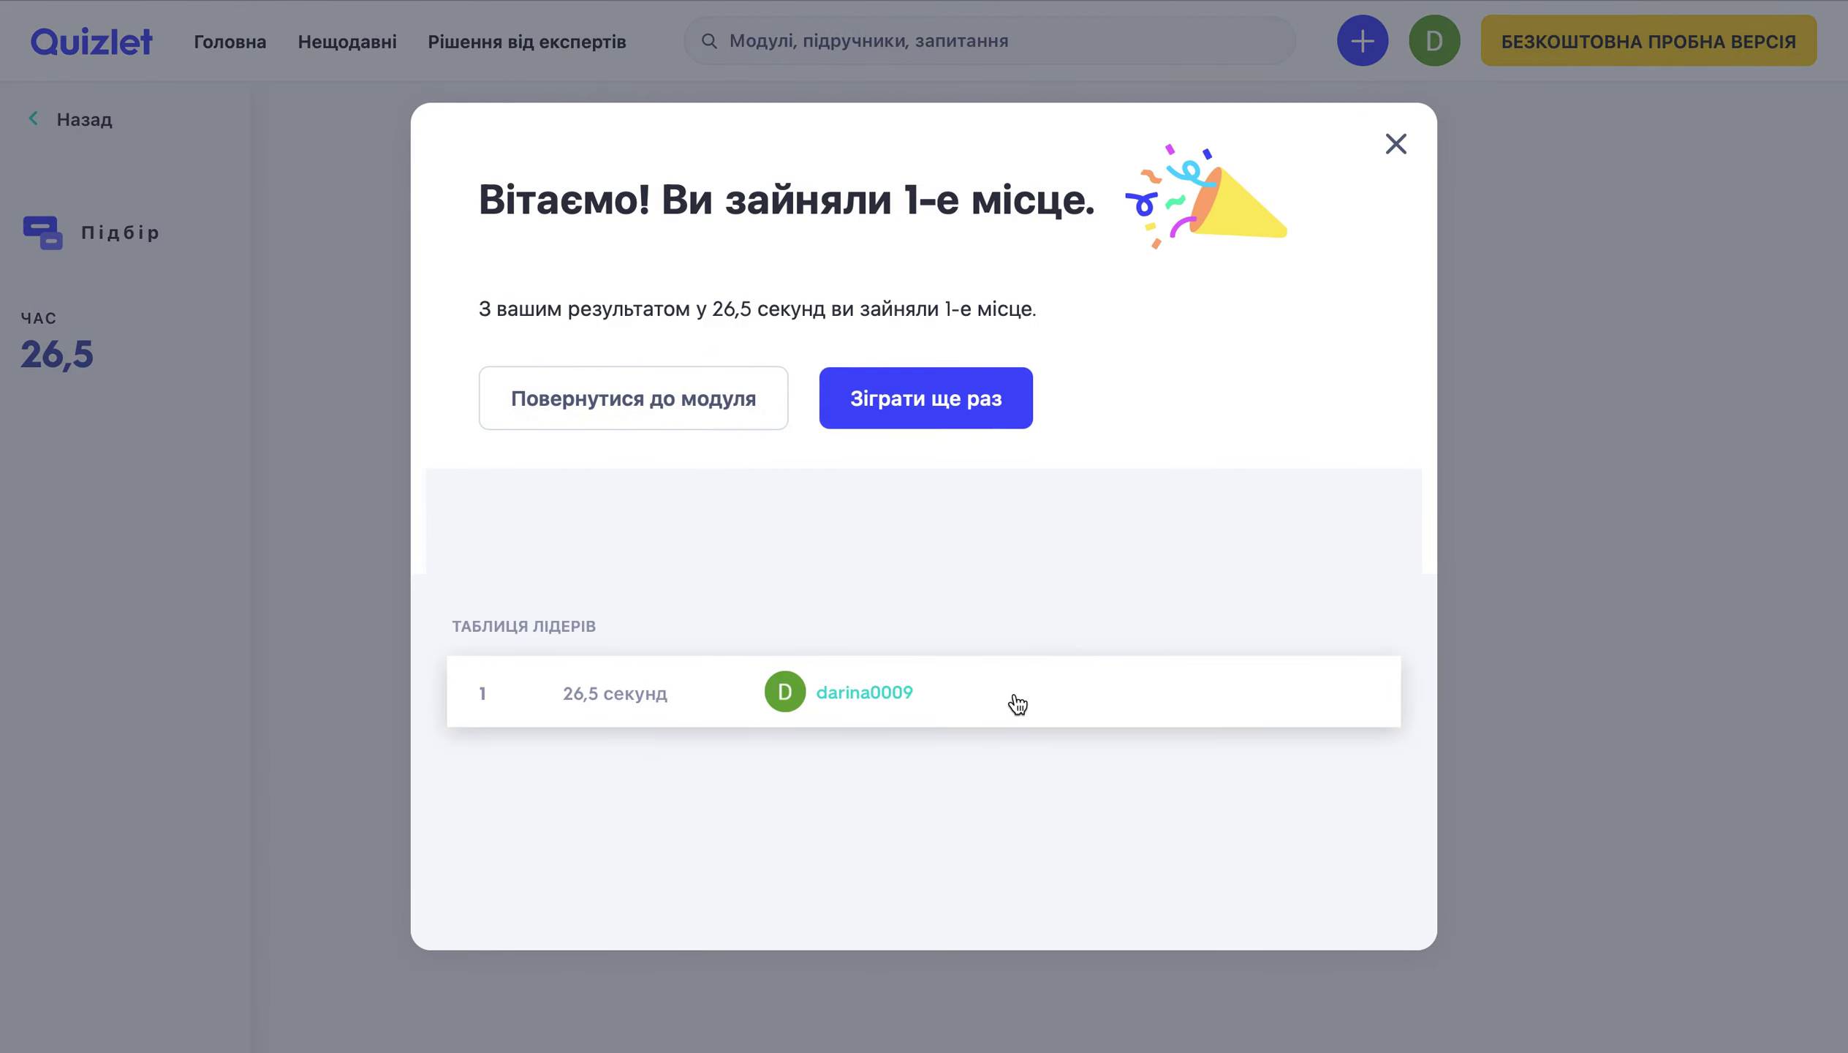
# Dismiss the matching game's results and return to the Occupations set page.
pyautogui.click(1394, 144)
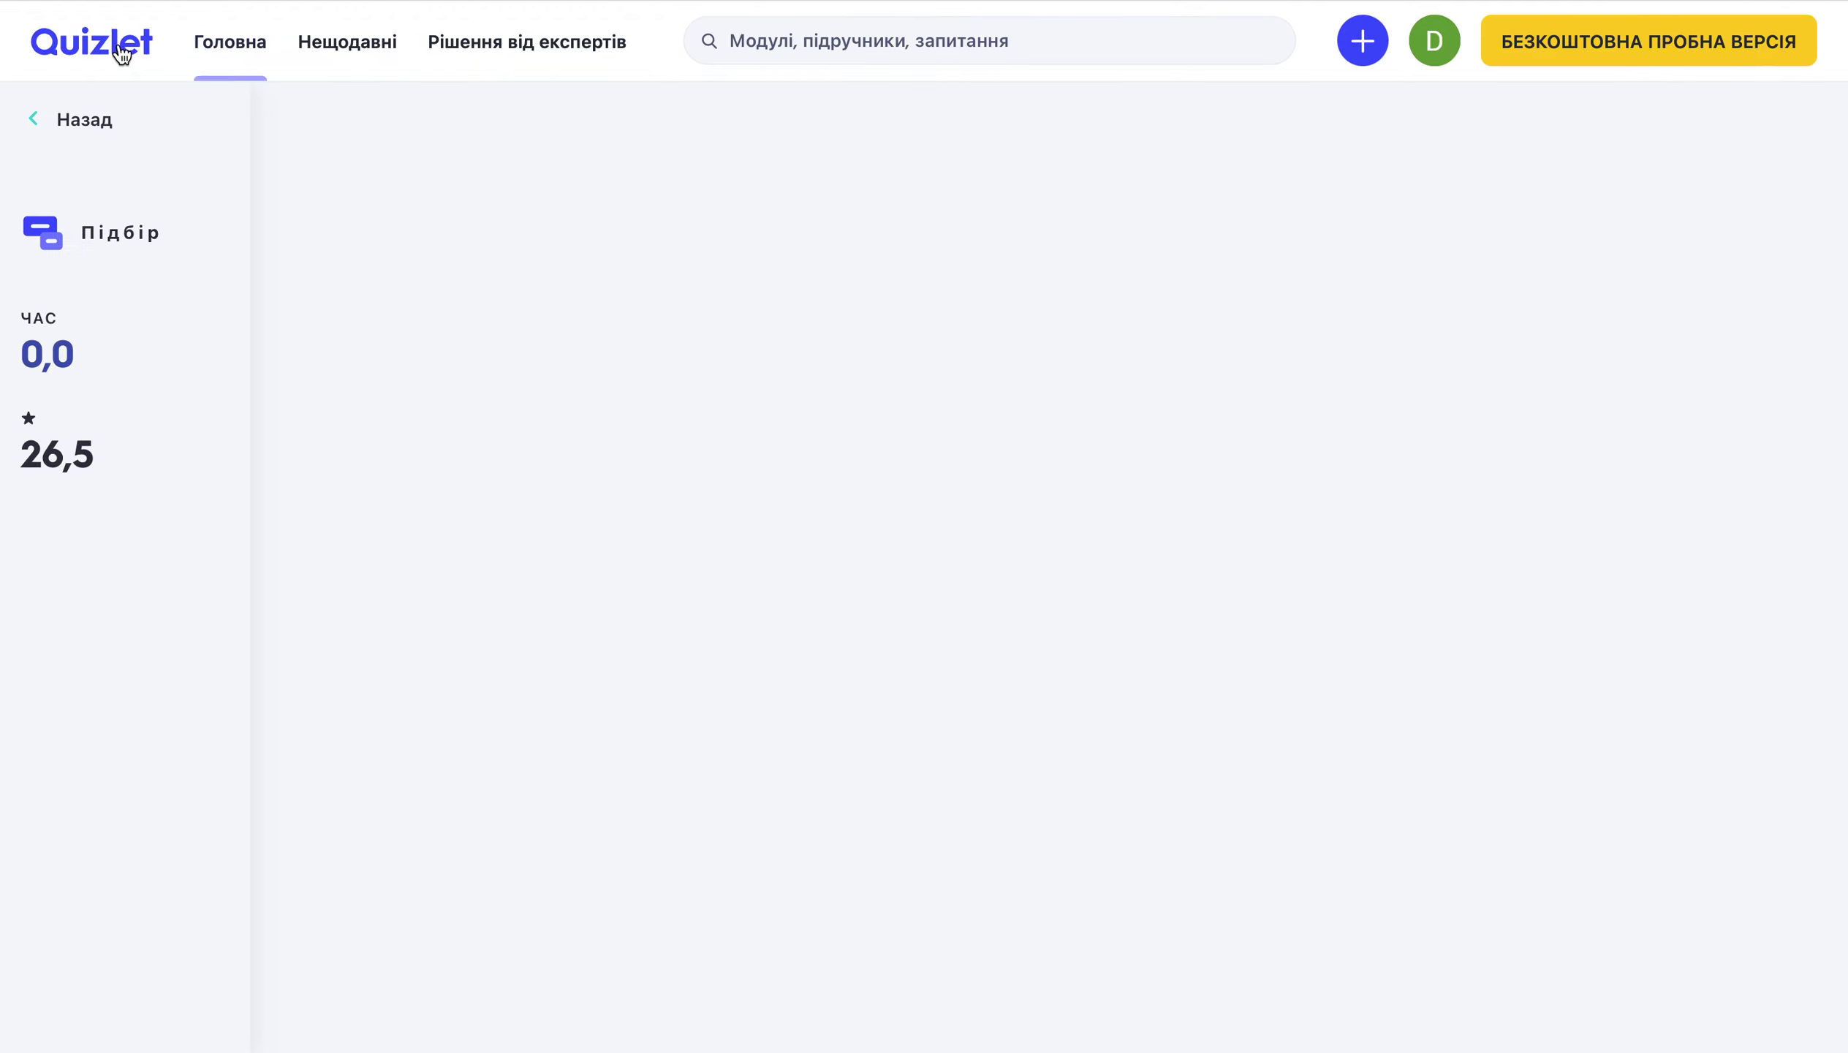
pyautogui.click(79, 127)
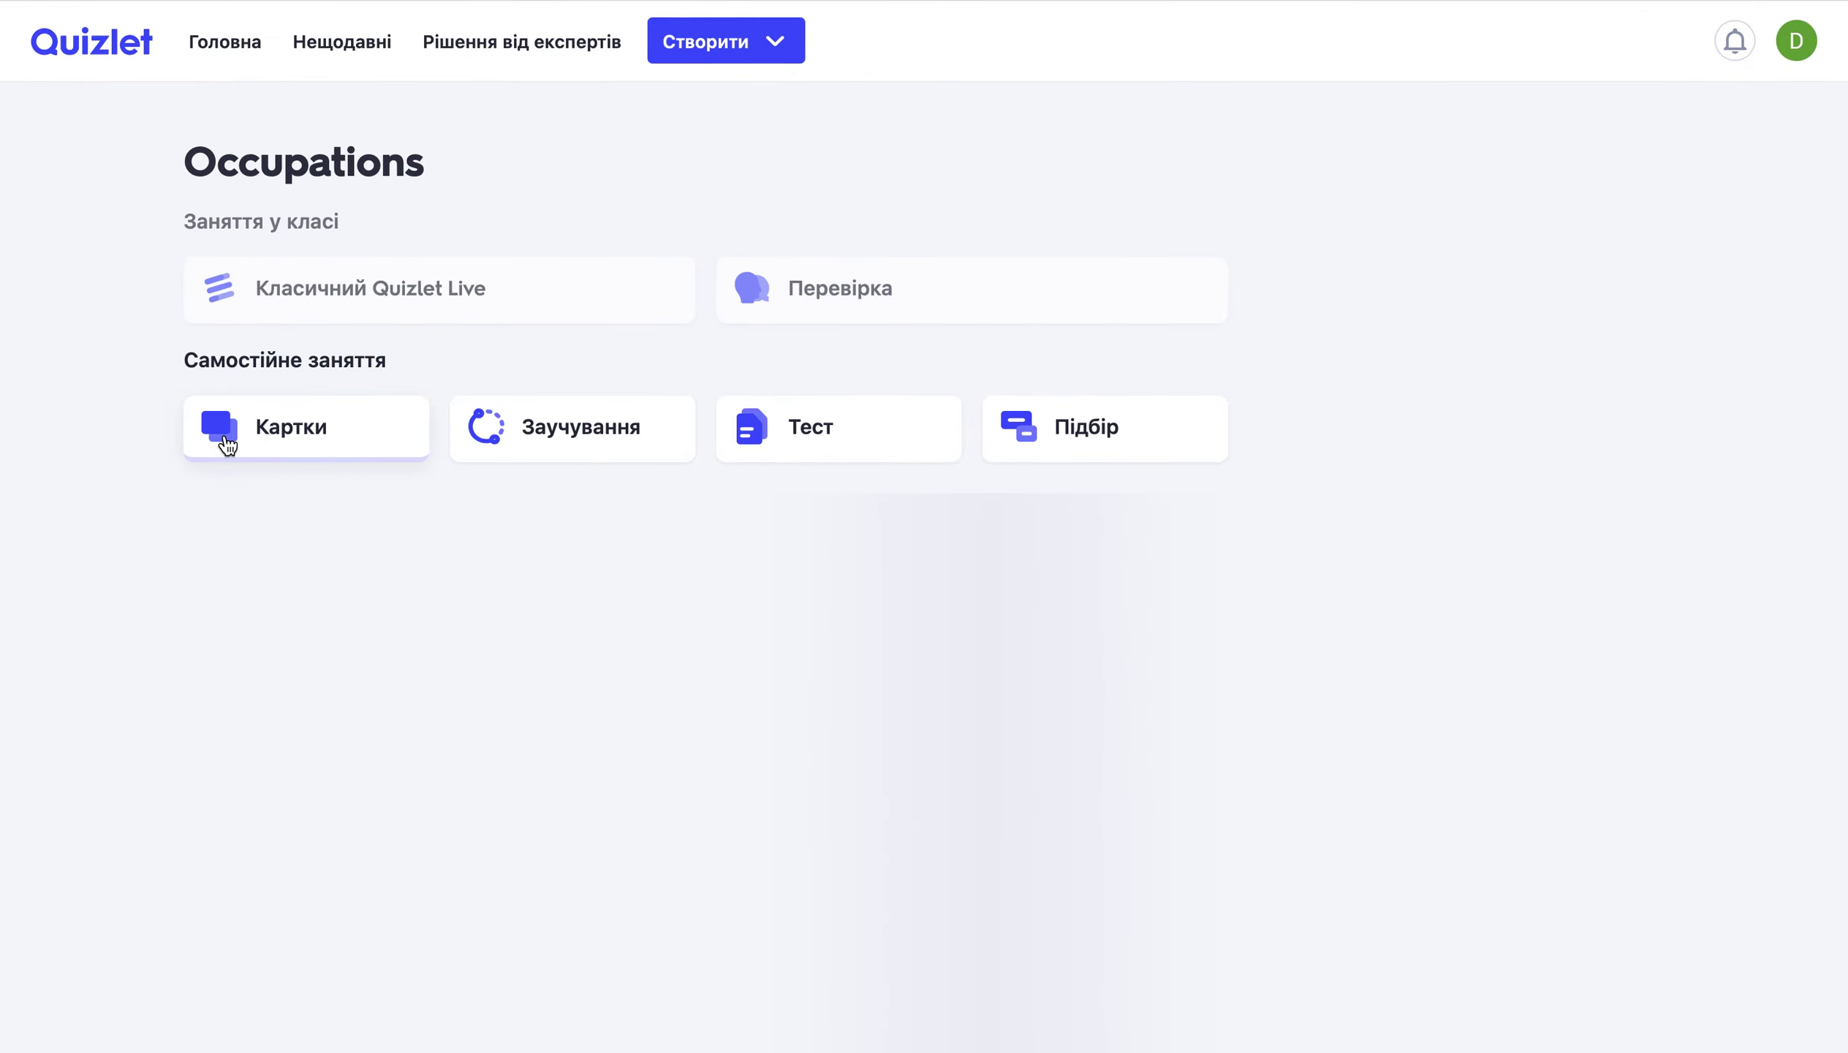
pyautogui.scroll(-5, 227, 446)
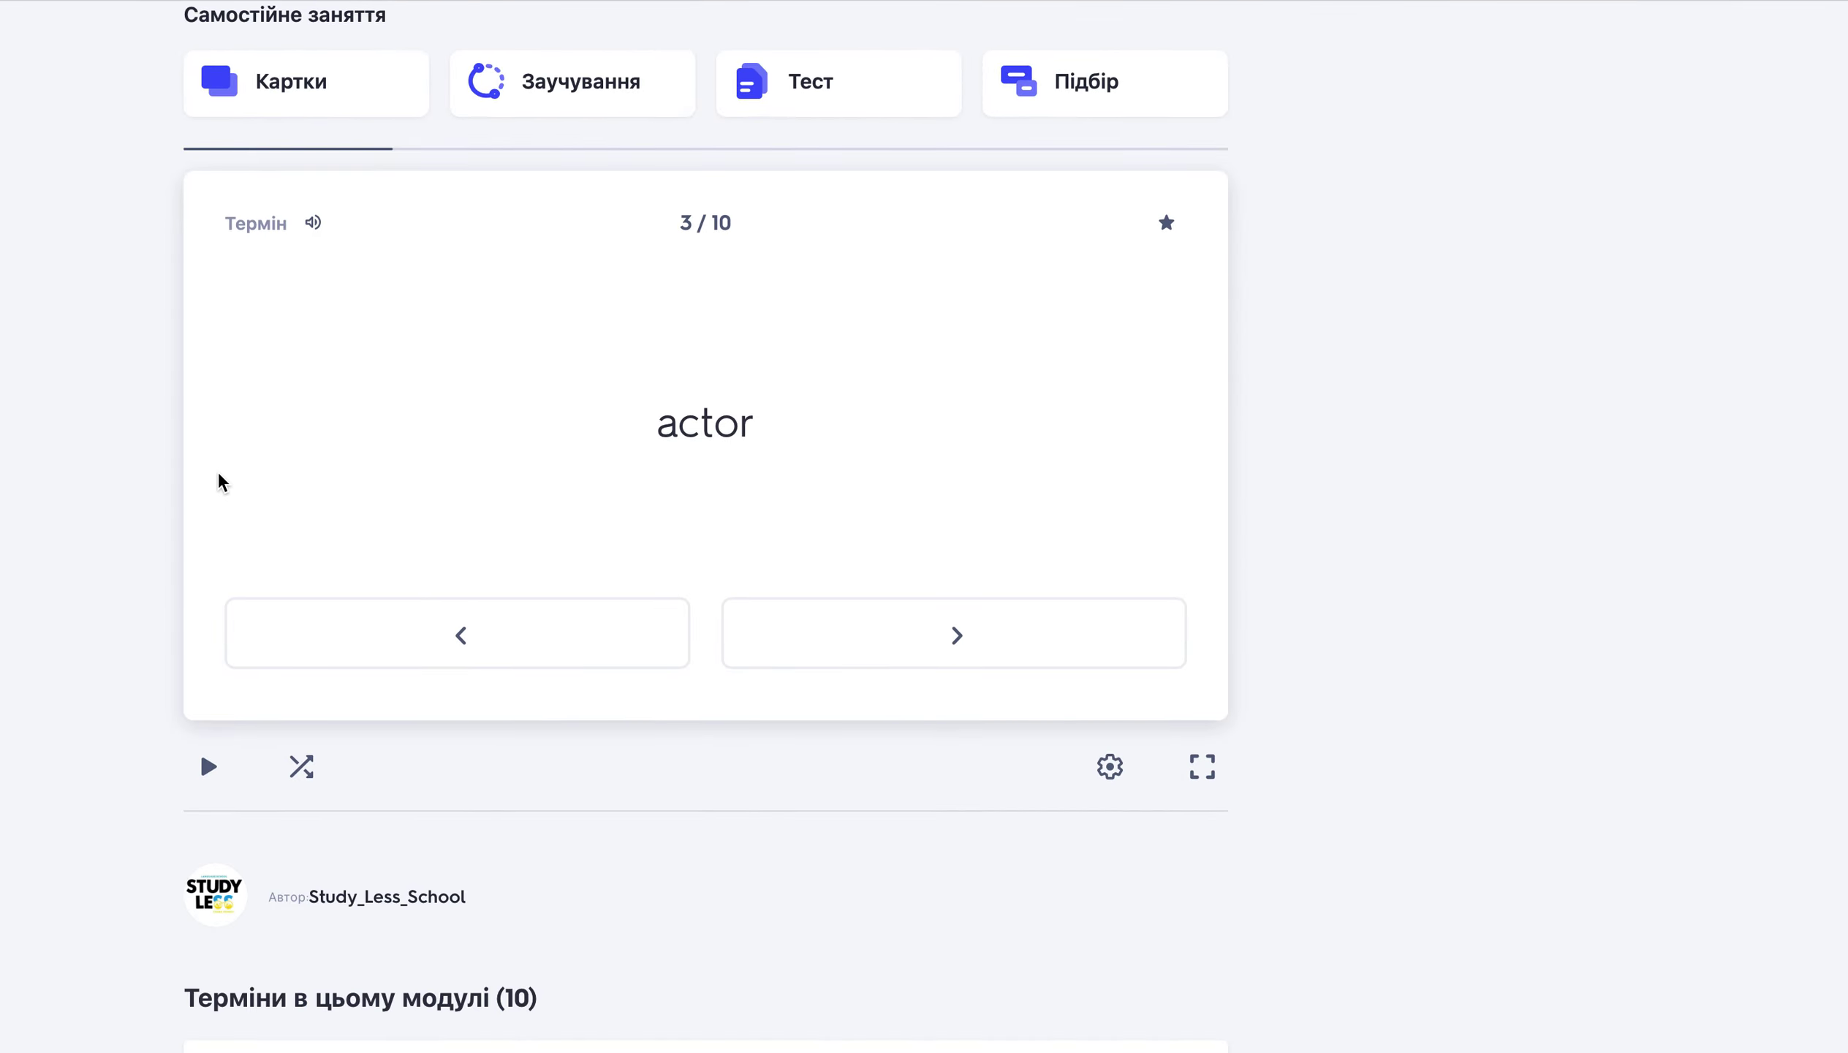
pyautogui.scroll(4, 222, 482)
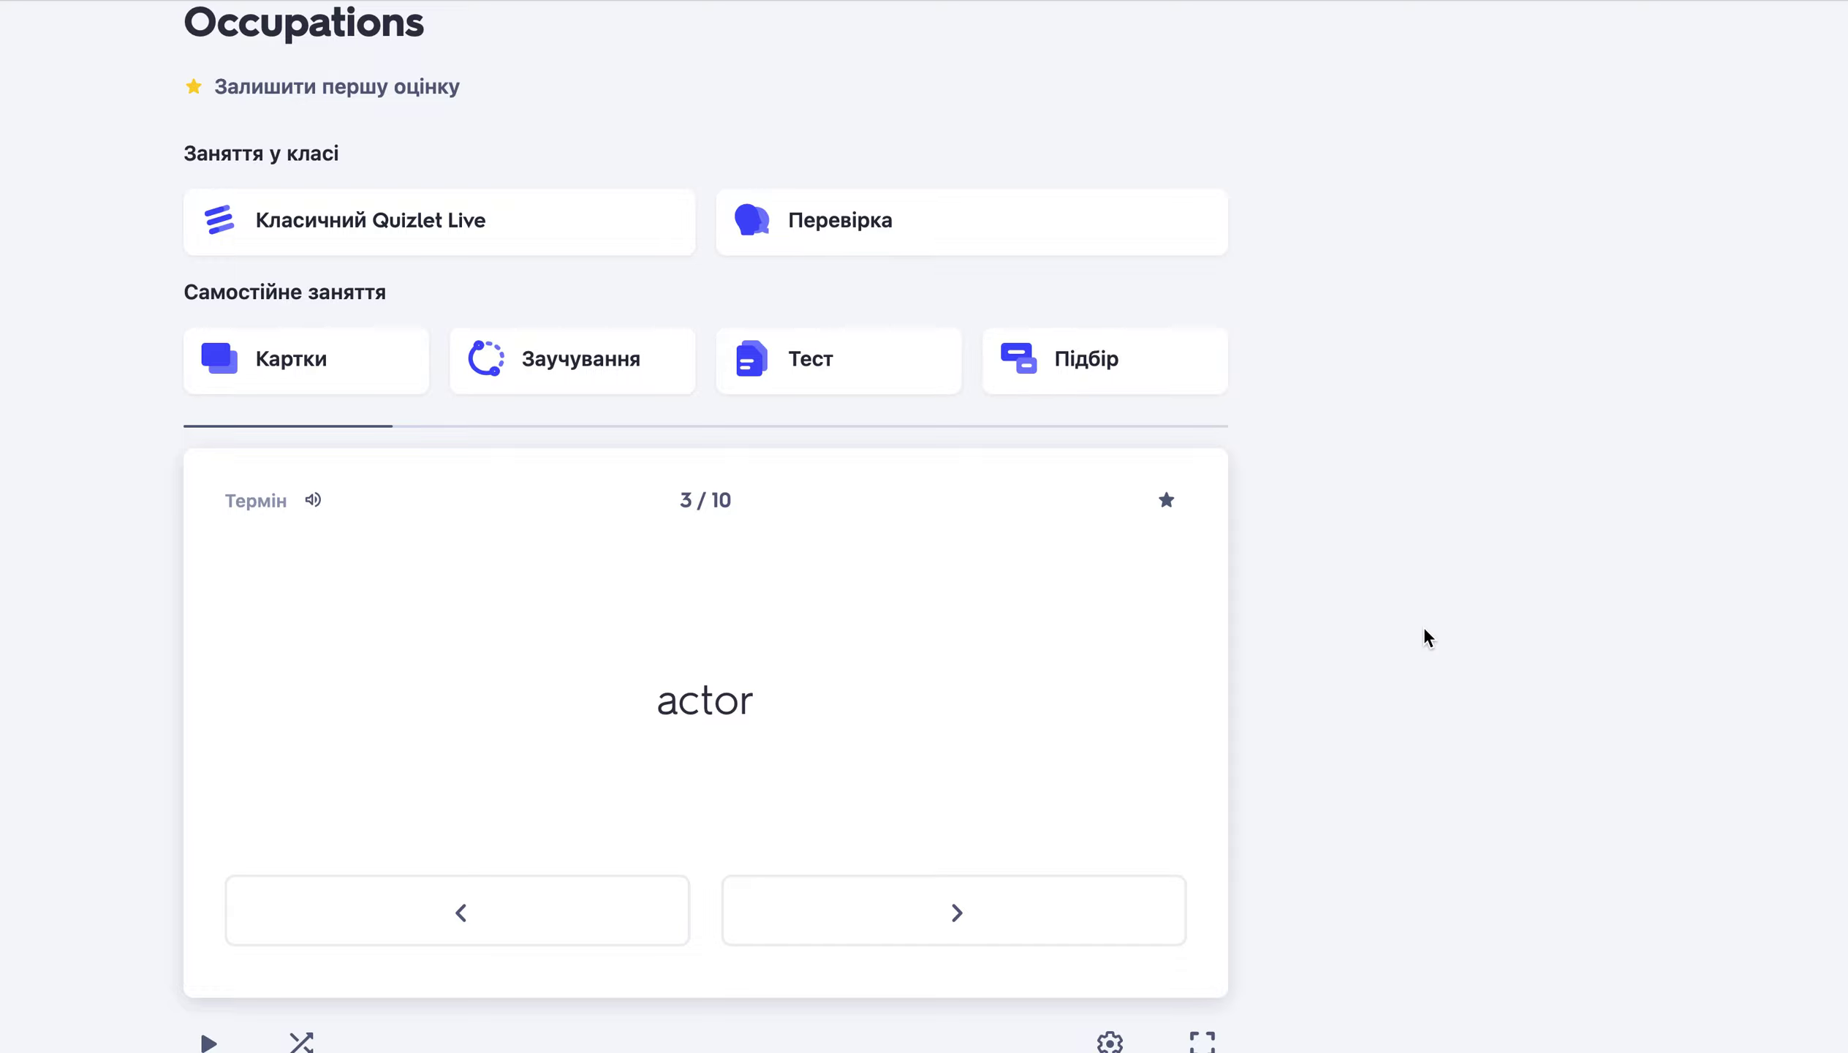
# Add the Occupations set to a new folder named Нові слова.
pyautogui.scroll(-5, 1424, 625)
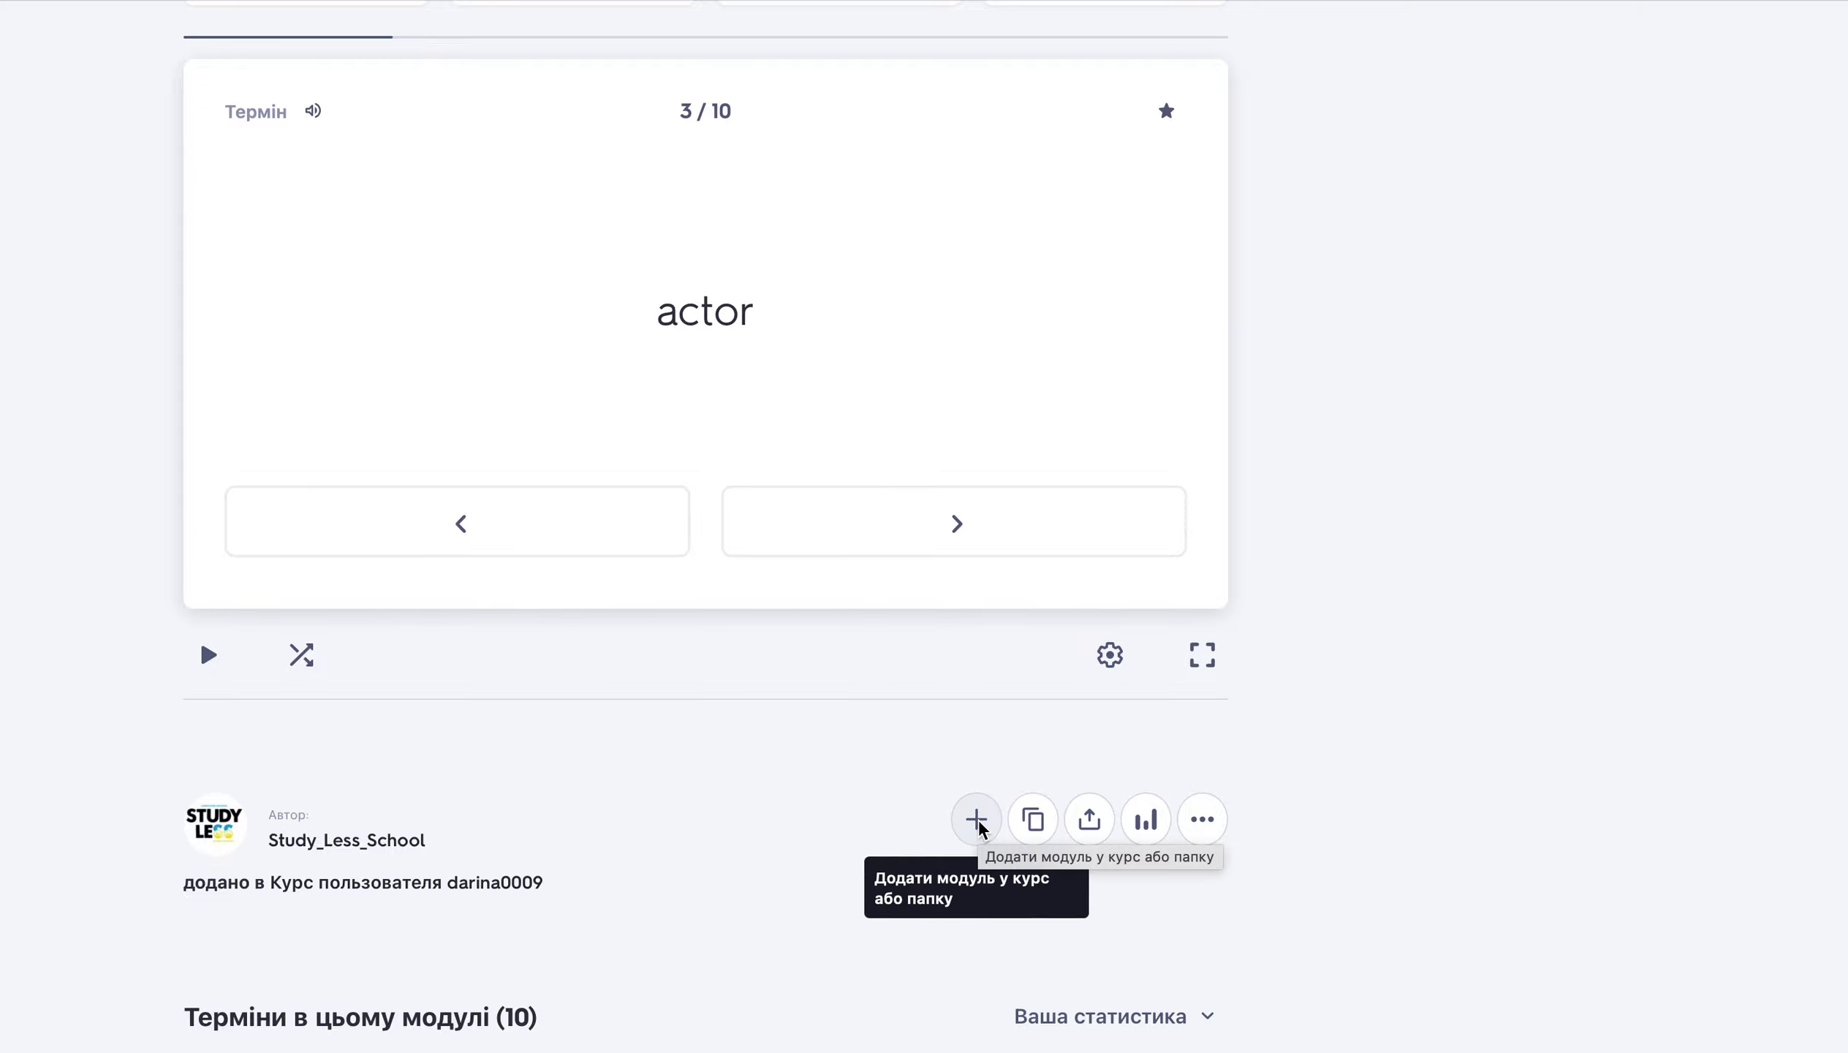
pyautogui.click(977, 823)
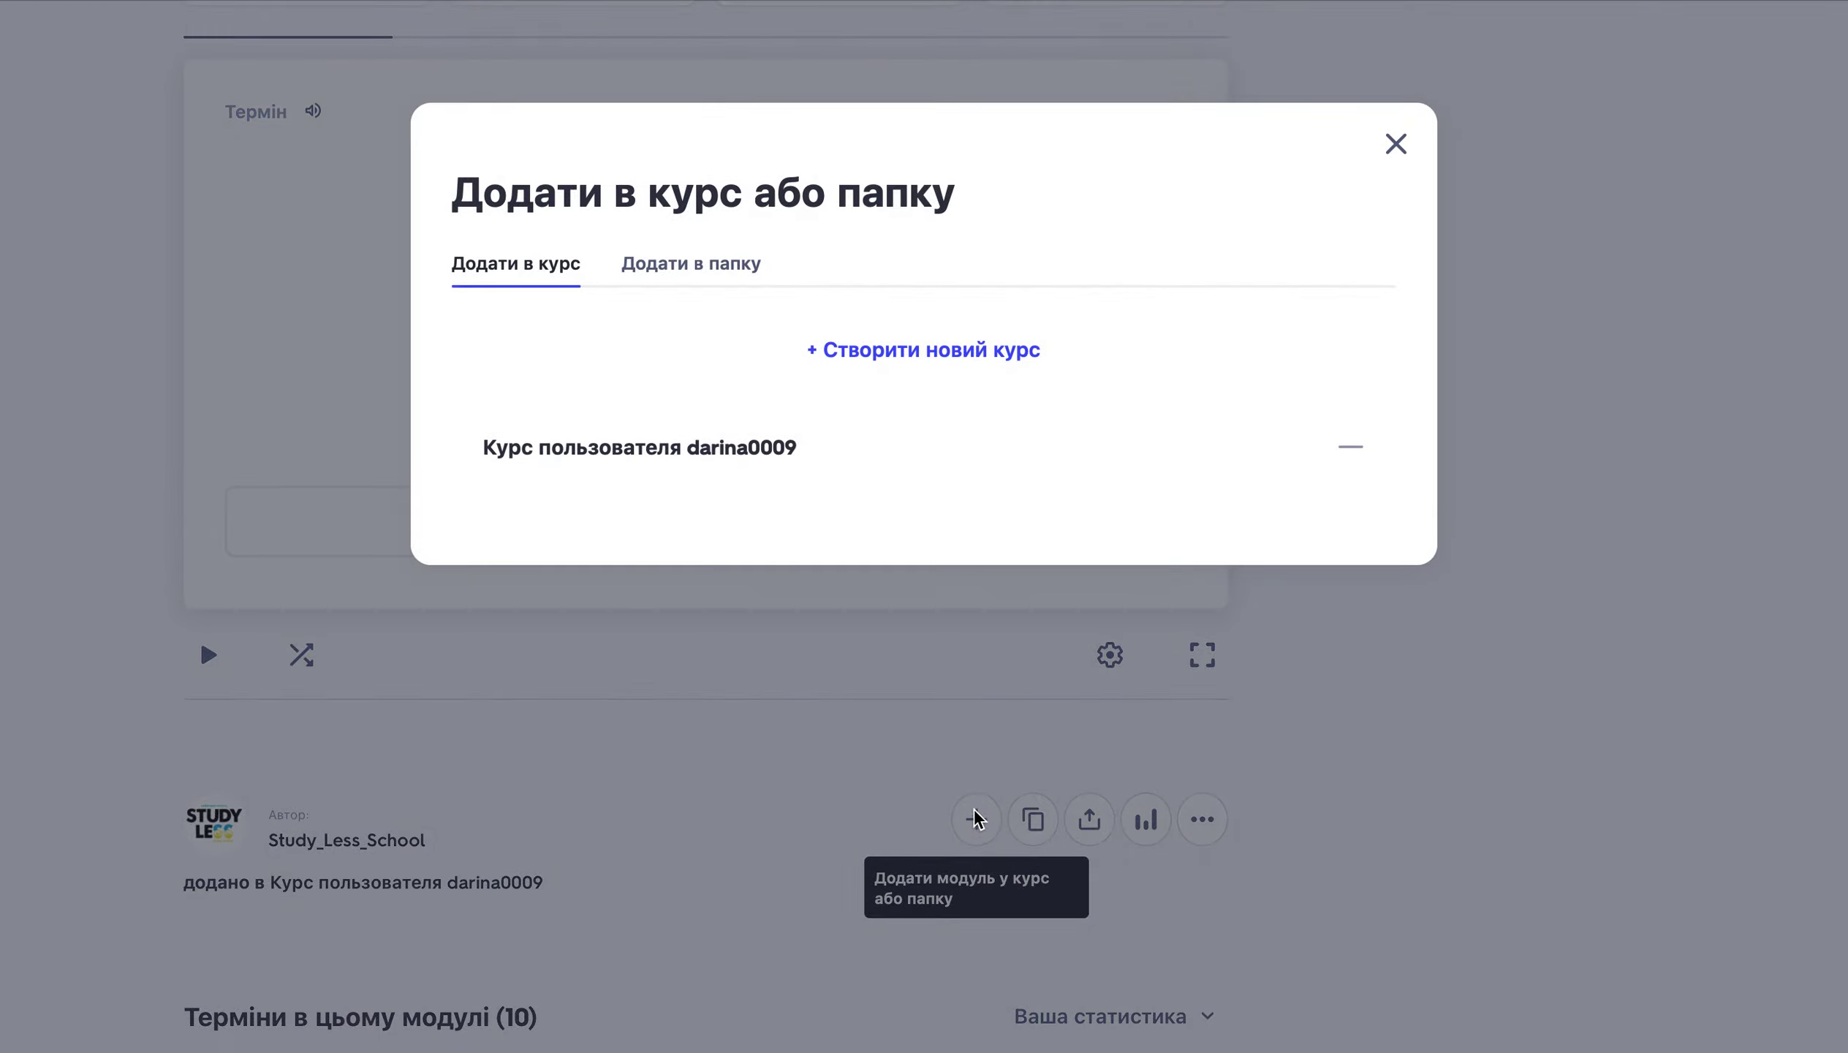
pyautogui.click(723, 263)
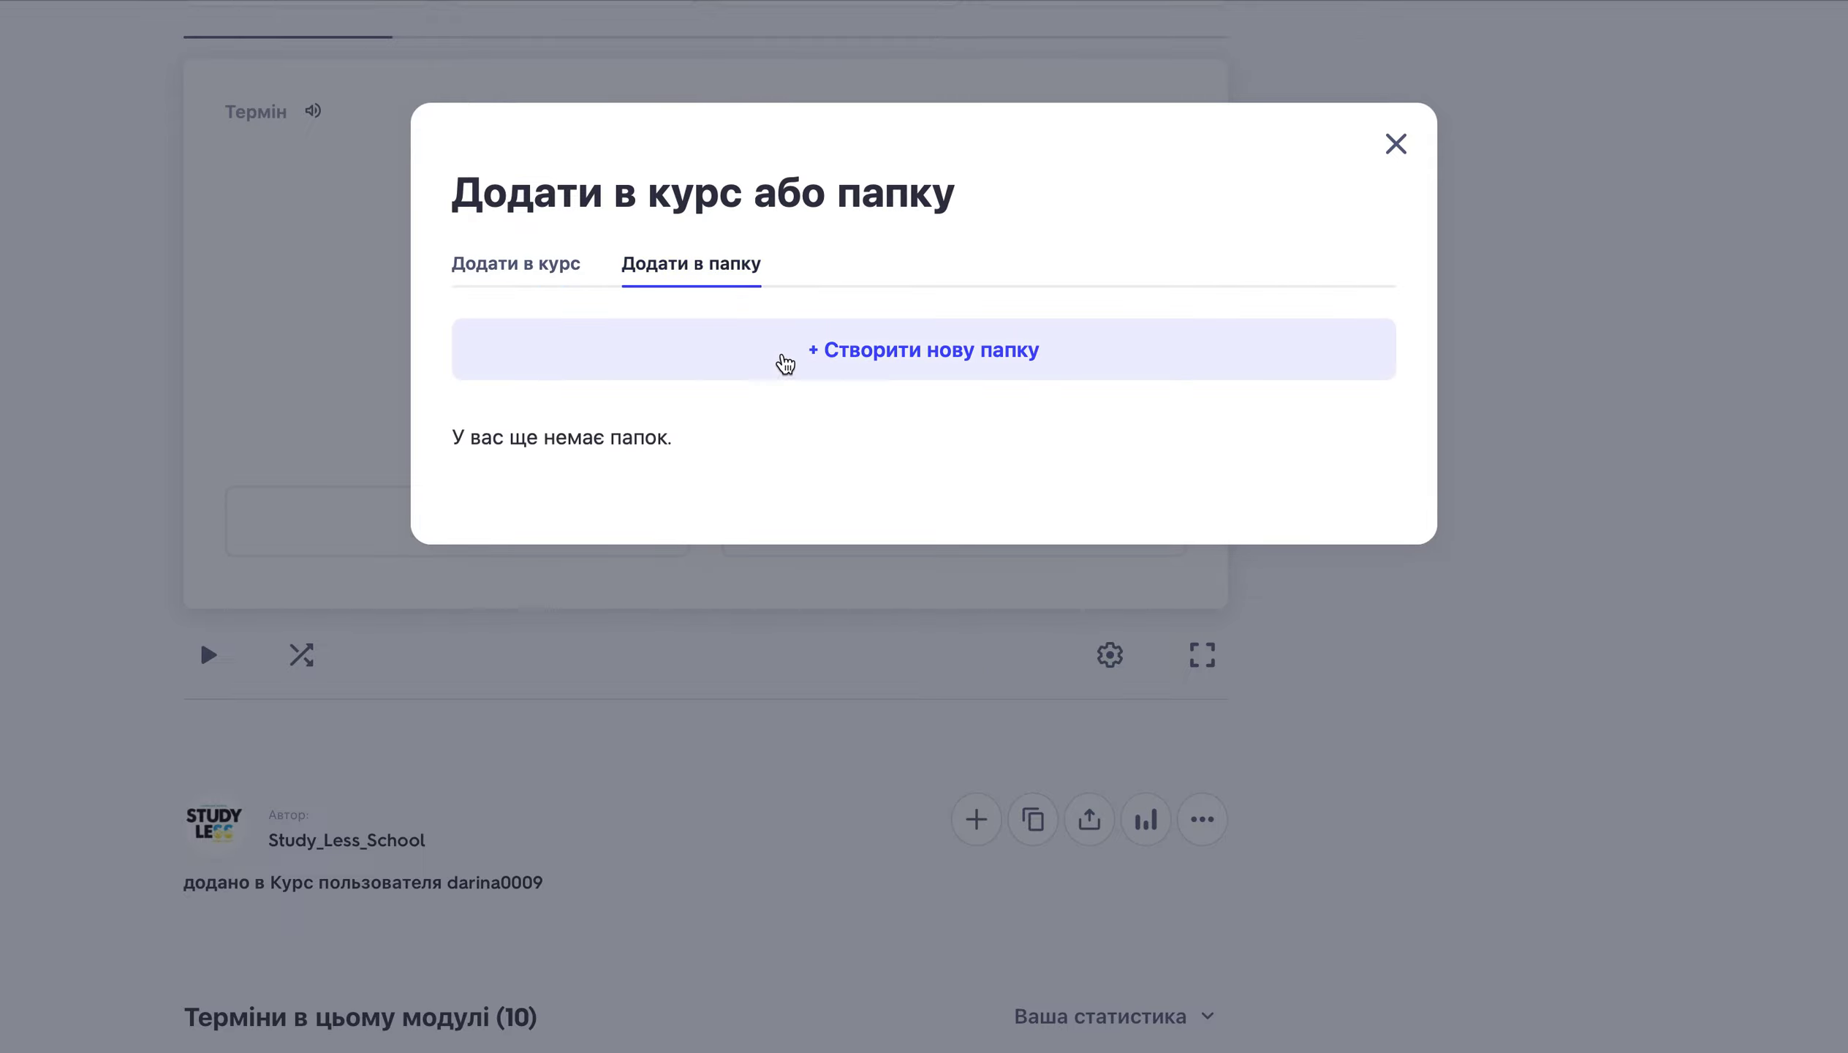
pyautogui.click(913, 378)
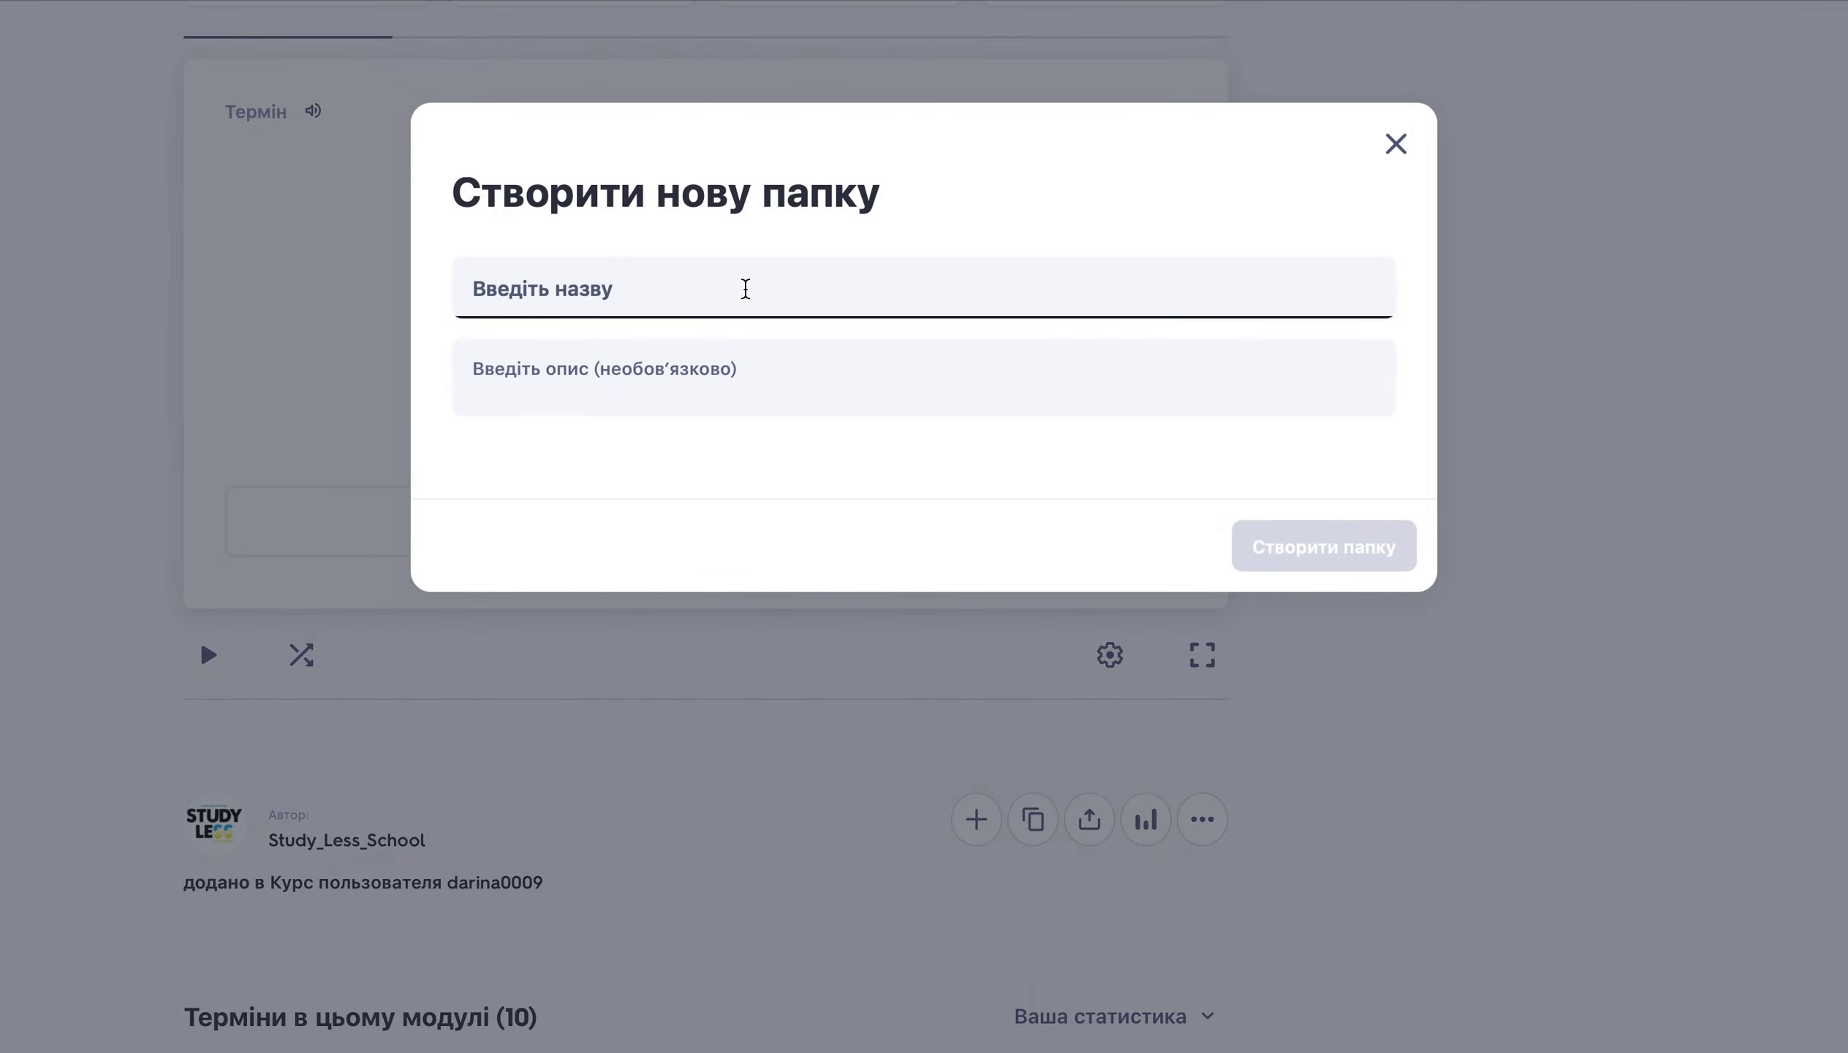
pyautogui.write('Нові слова')
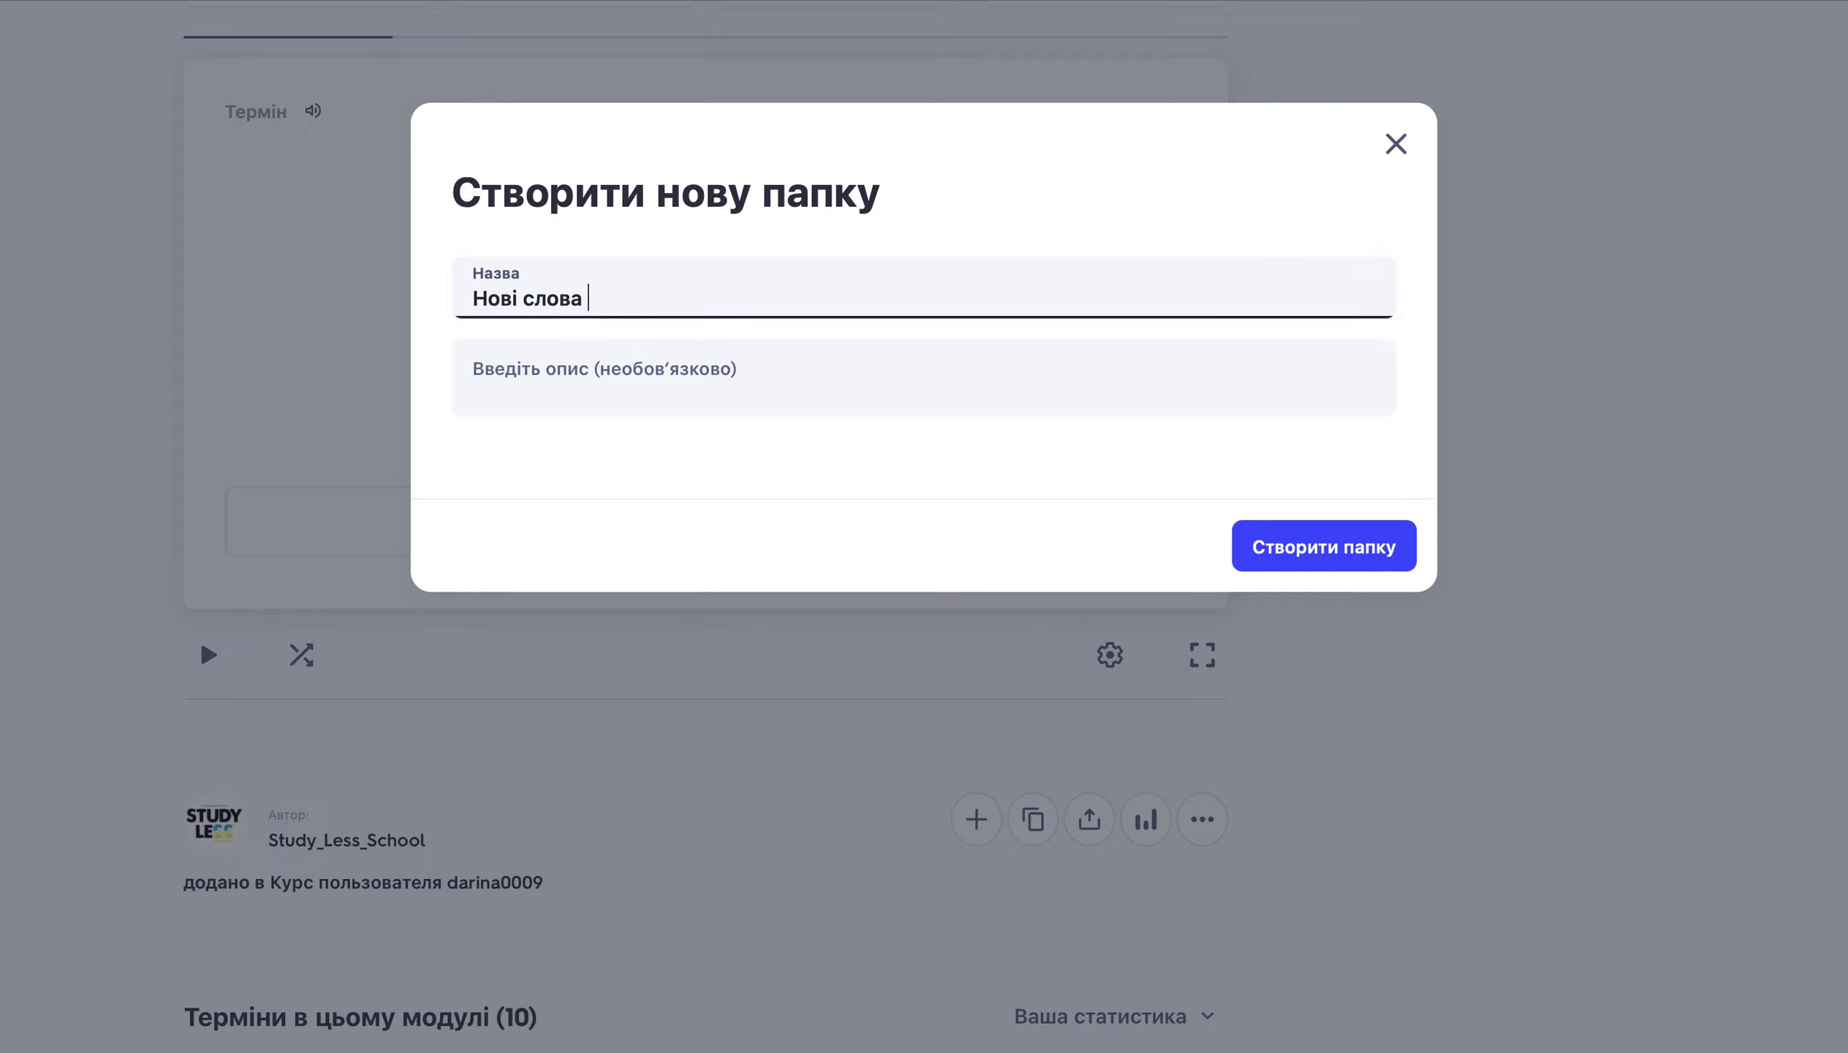
pyautogui.click(1329, 545)
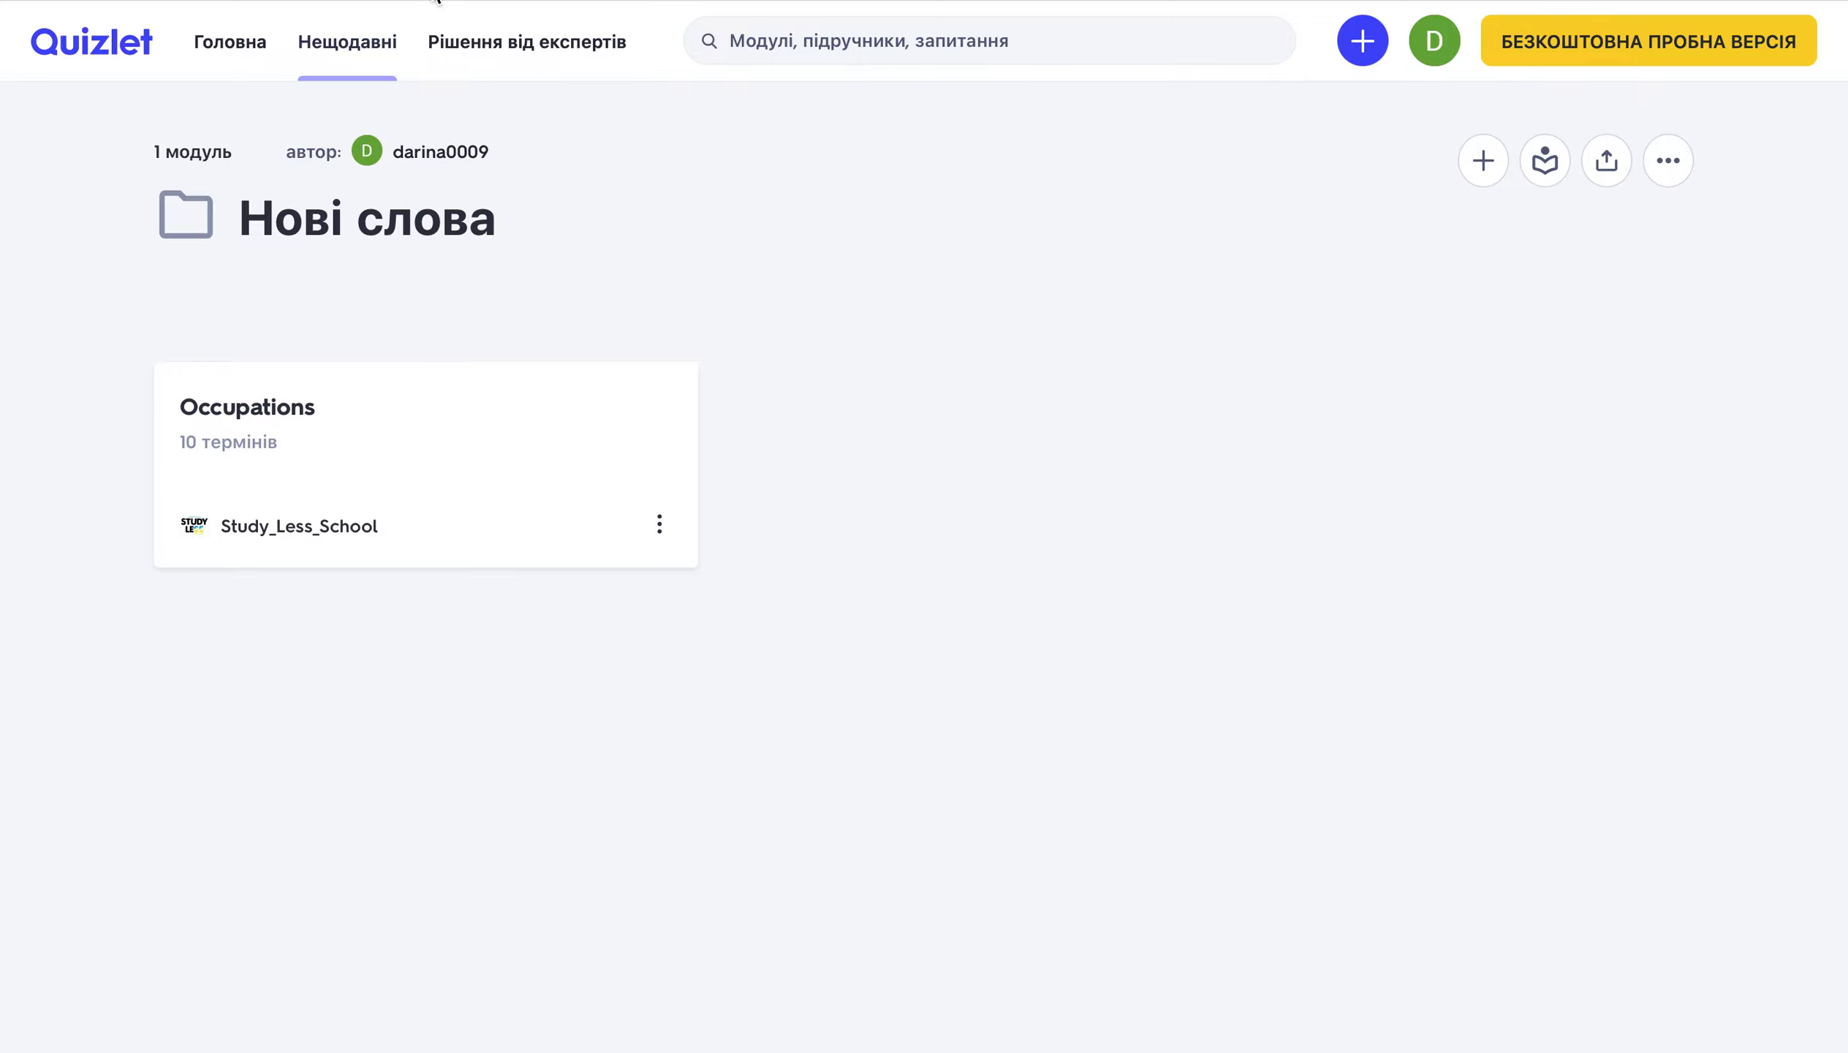
# Open the Occupations set from the Нові слова folder and review its terms grouped by learning status.
pyautogui.click(261, 424)
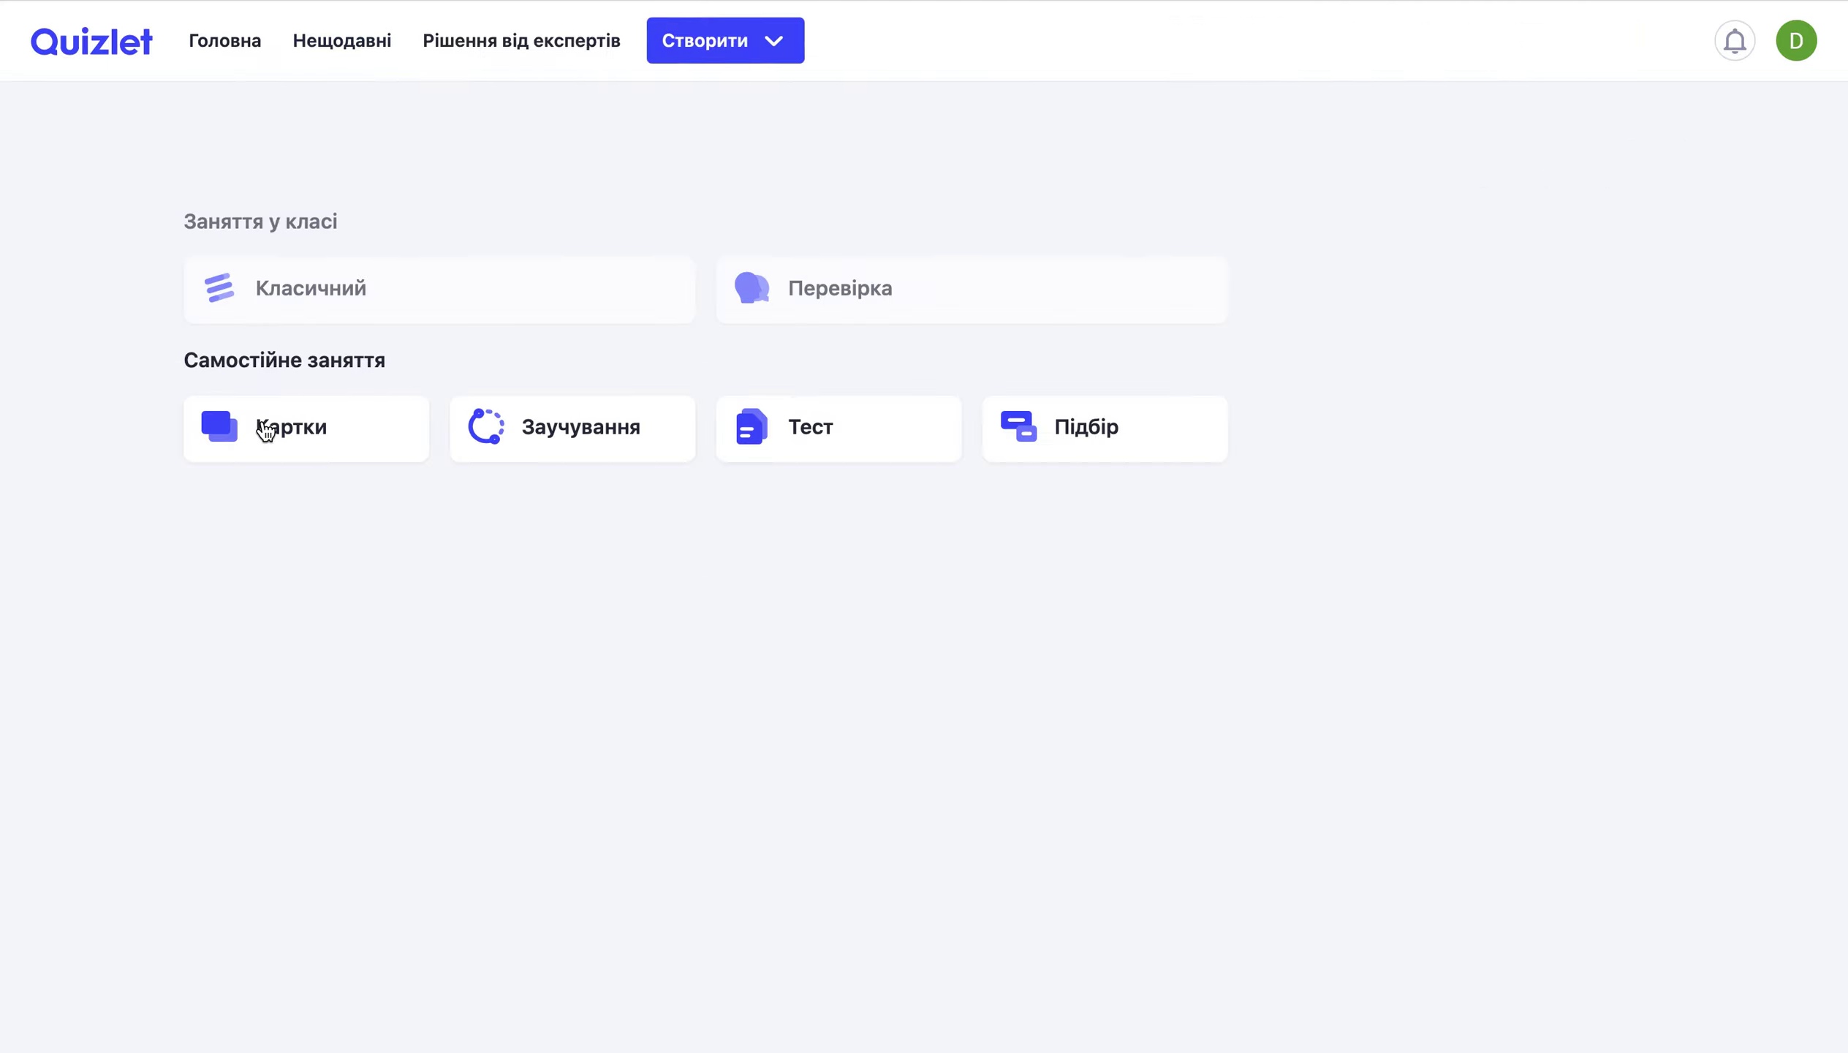
pyautogui.scroll(-3, 412, 540)
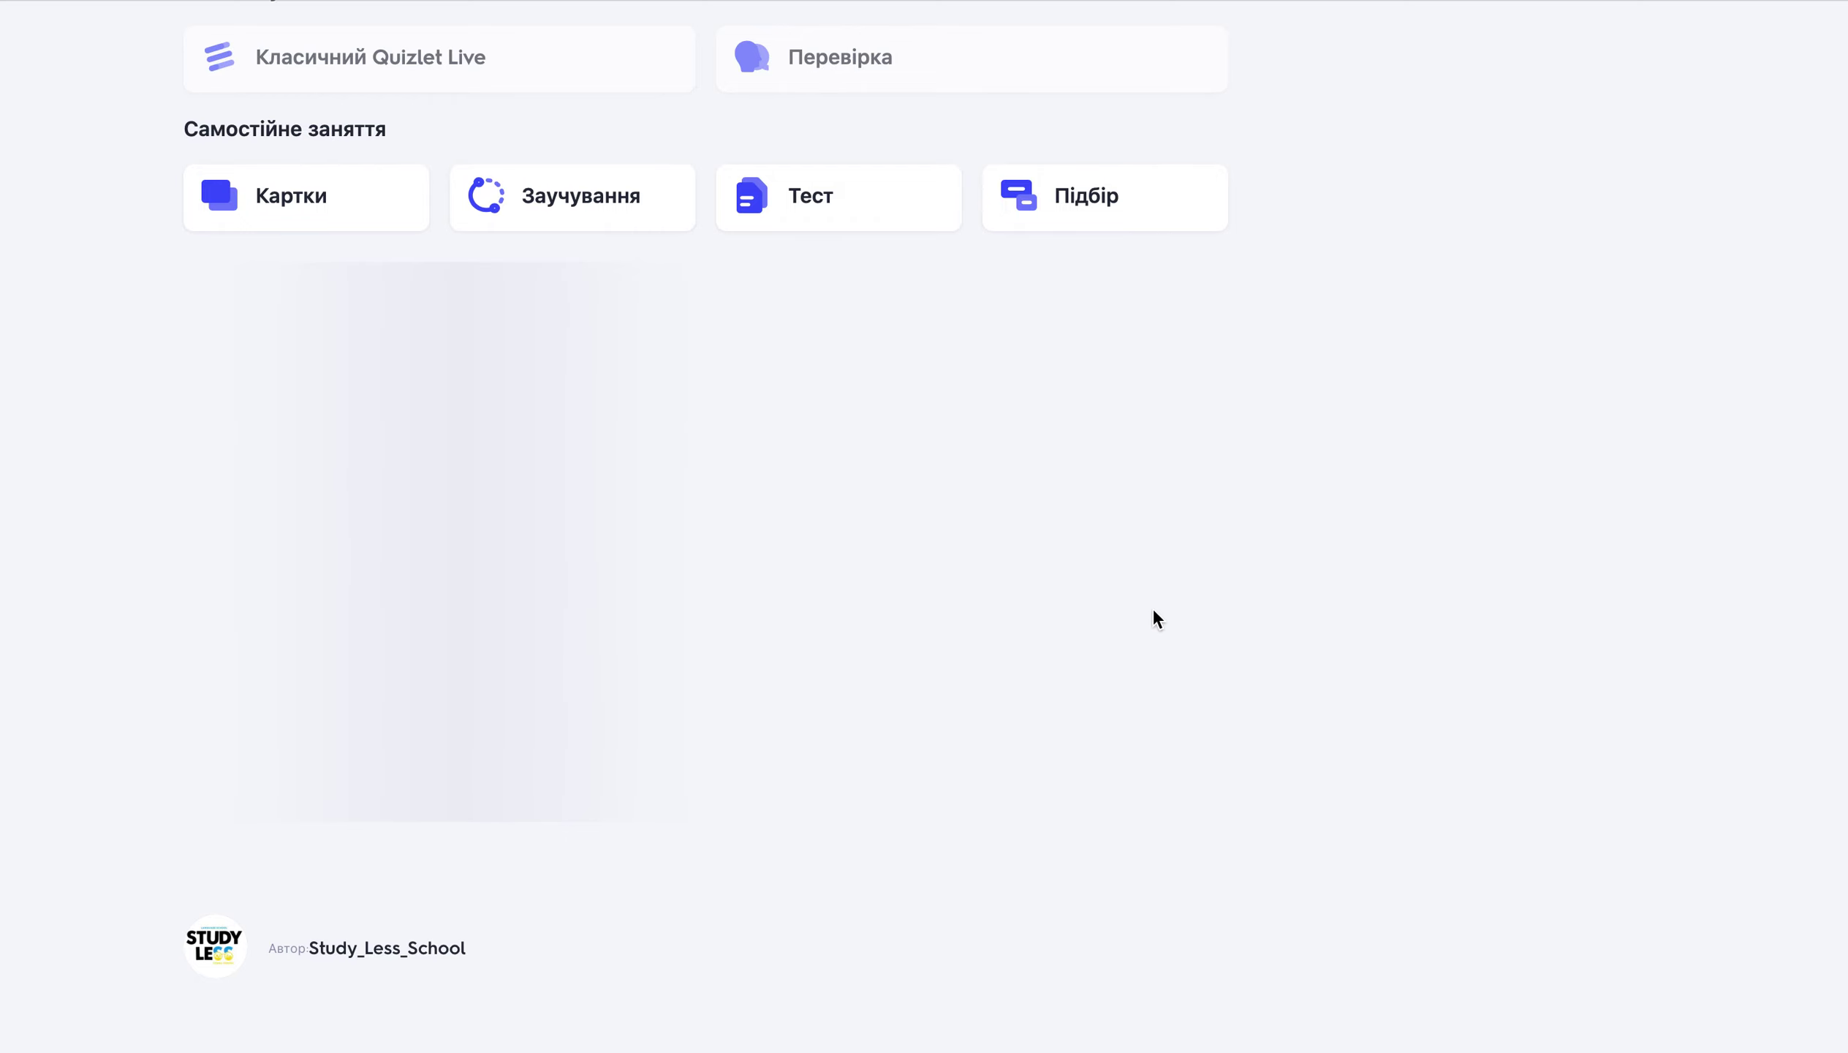
pyautogui.scroll(-2, 220, 279)
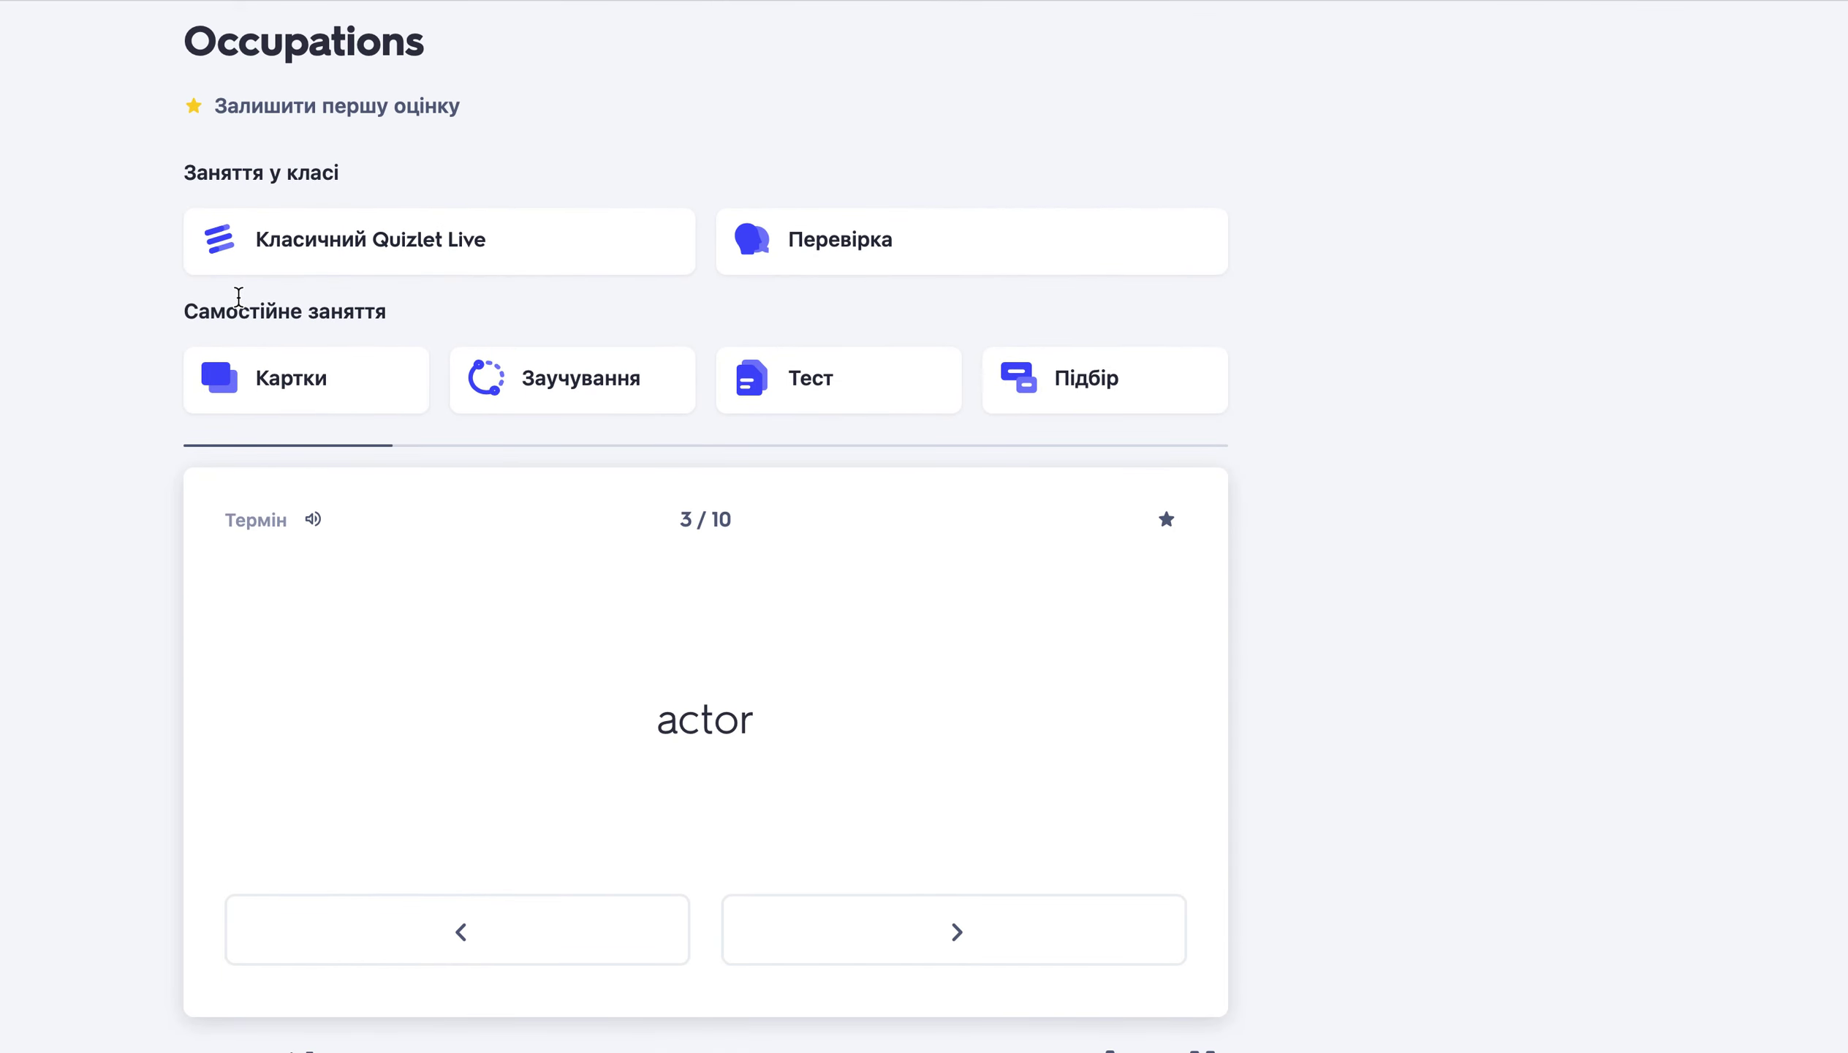
pyautogui.scroll(2, 238, 297)
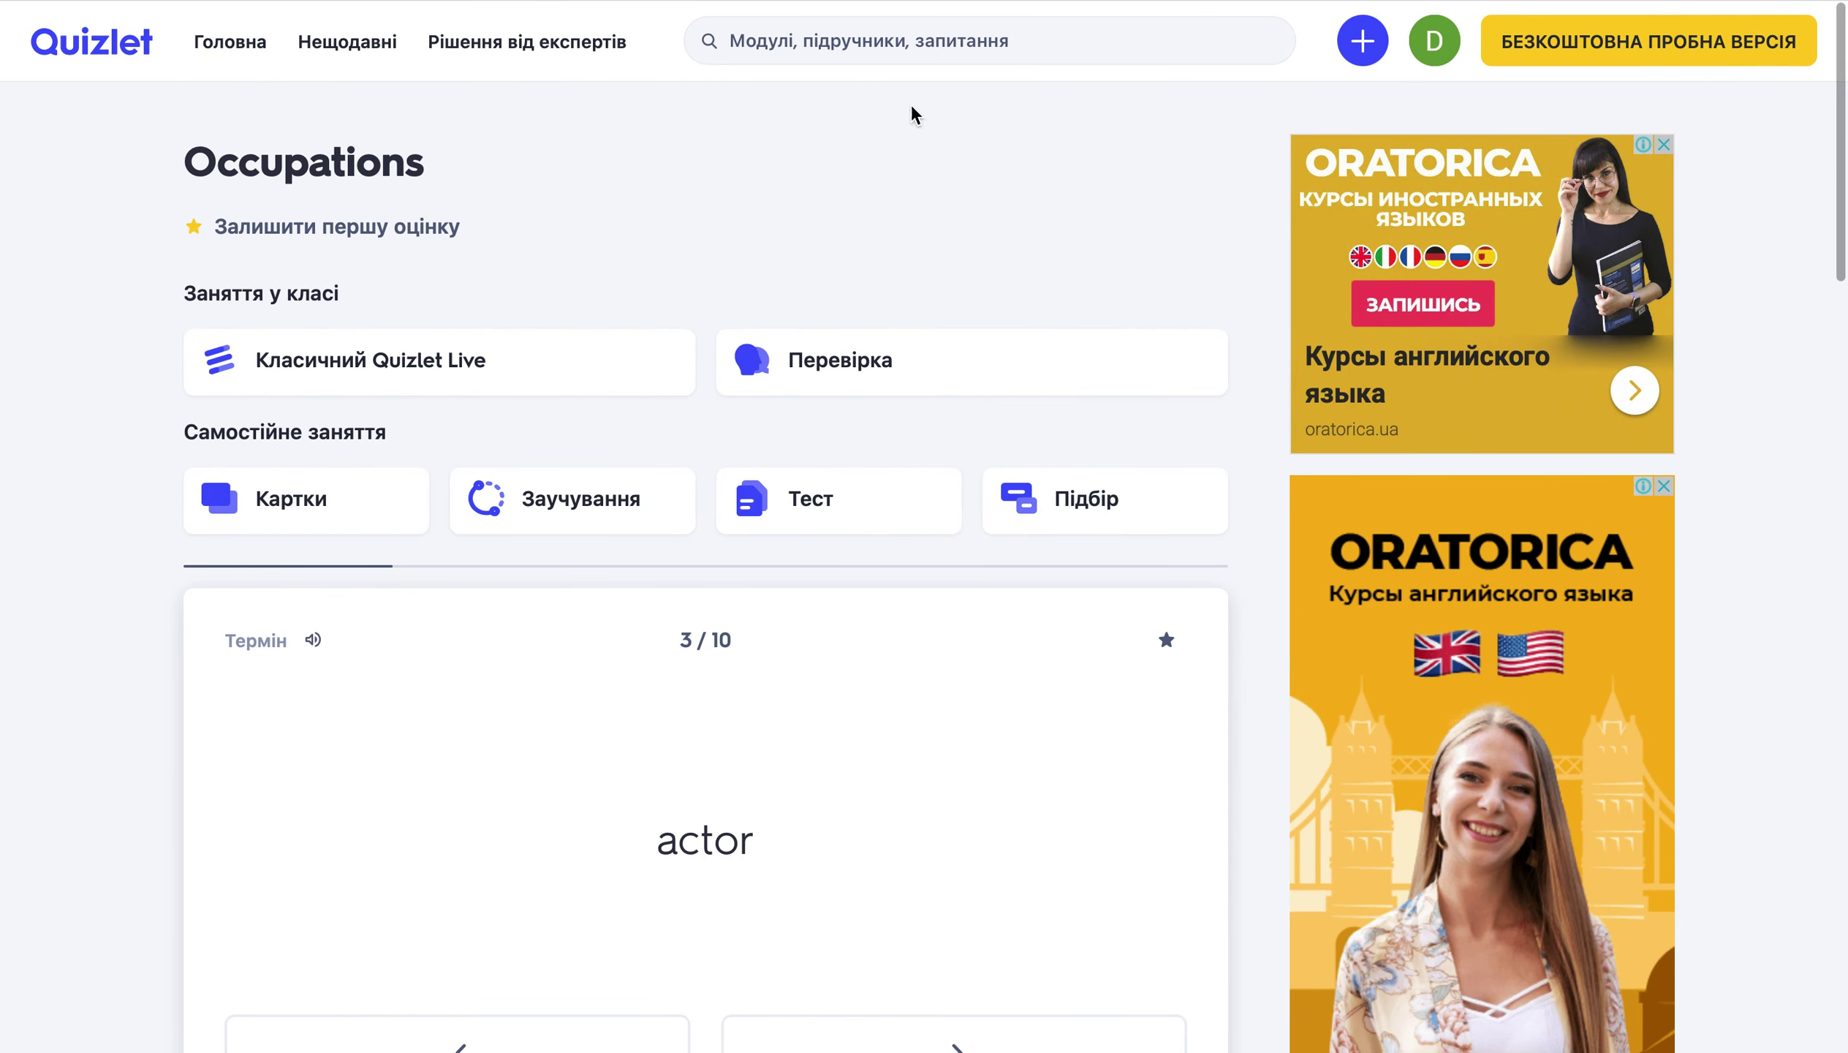
pyautogui.scroll(-1, 974, 445)
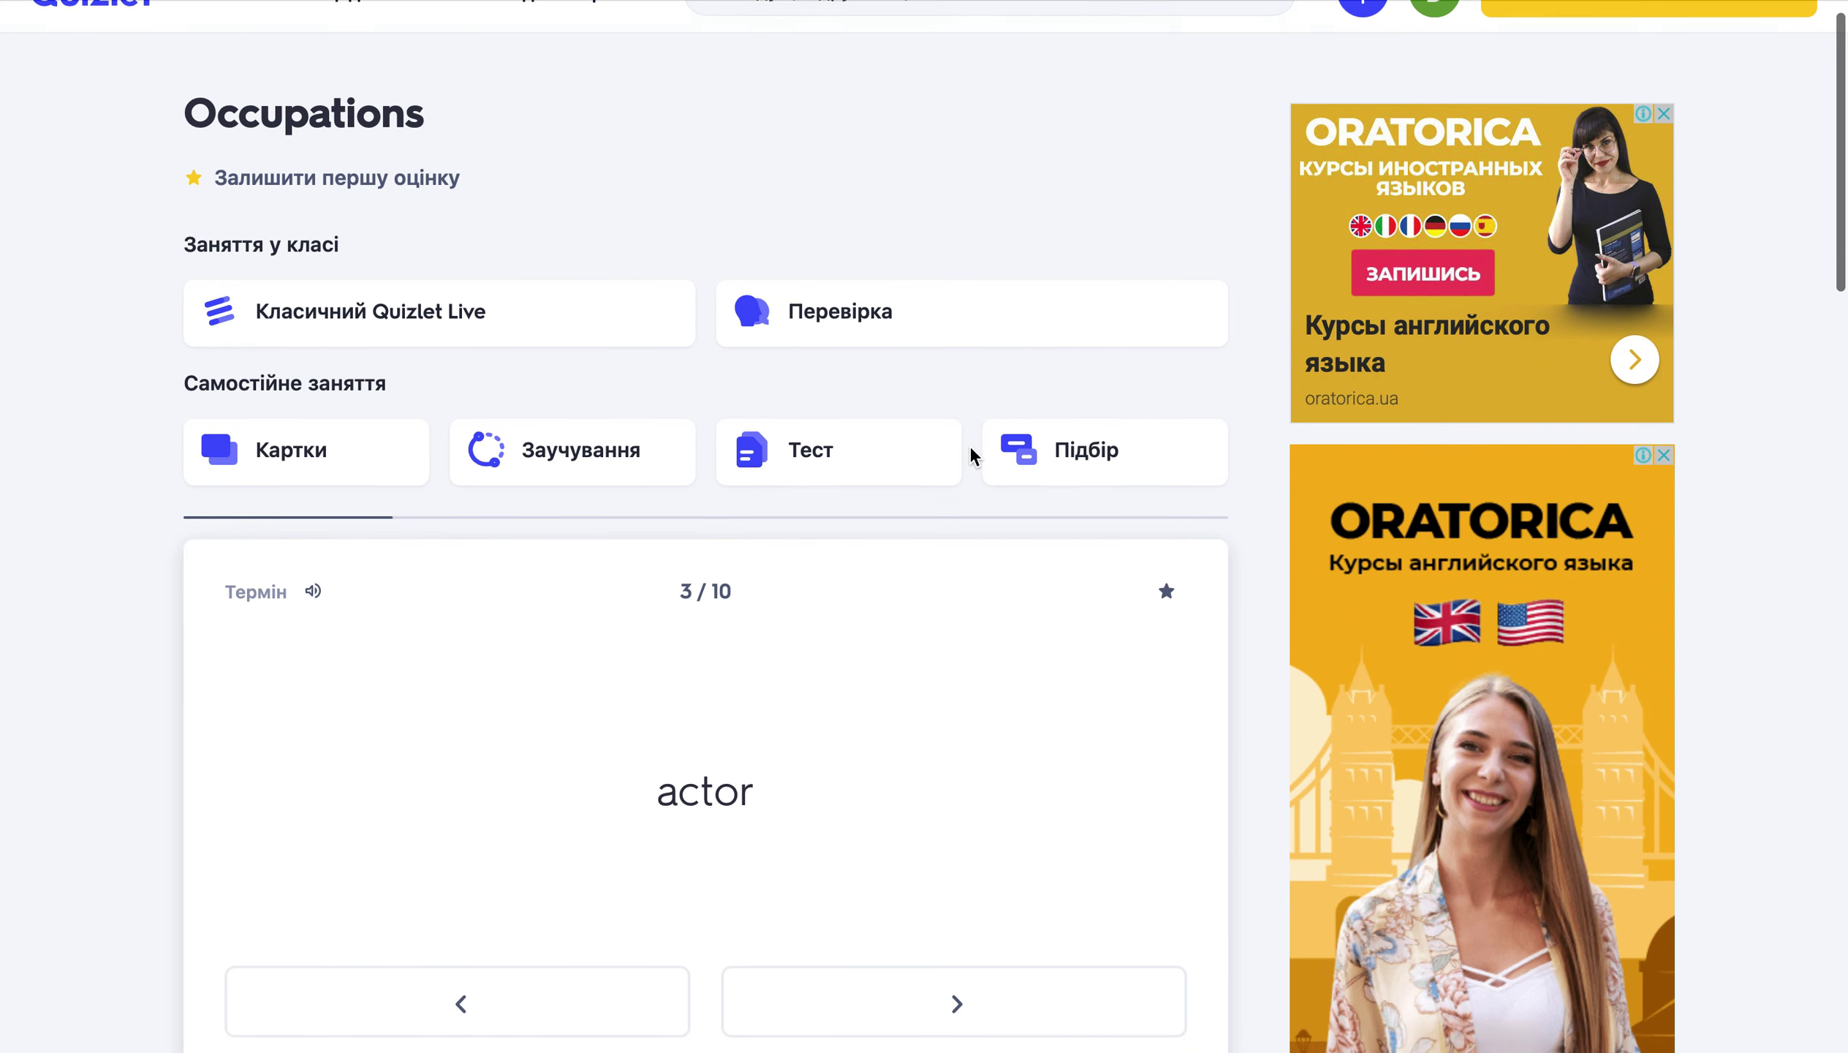
pyautogui.scroll(-15, 969, 444)
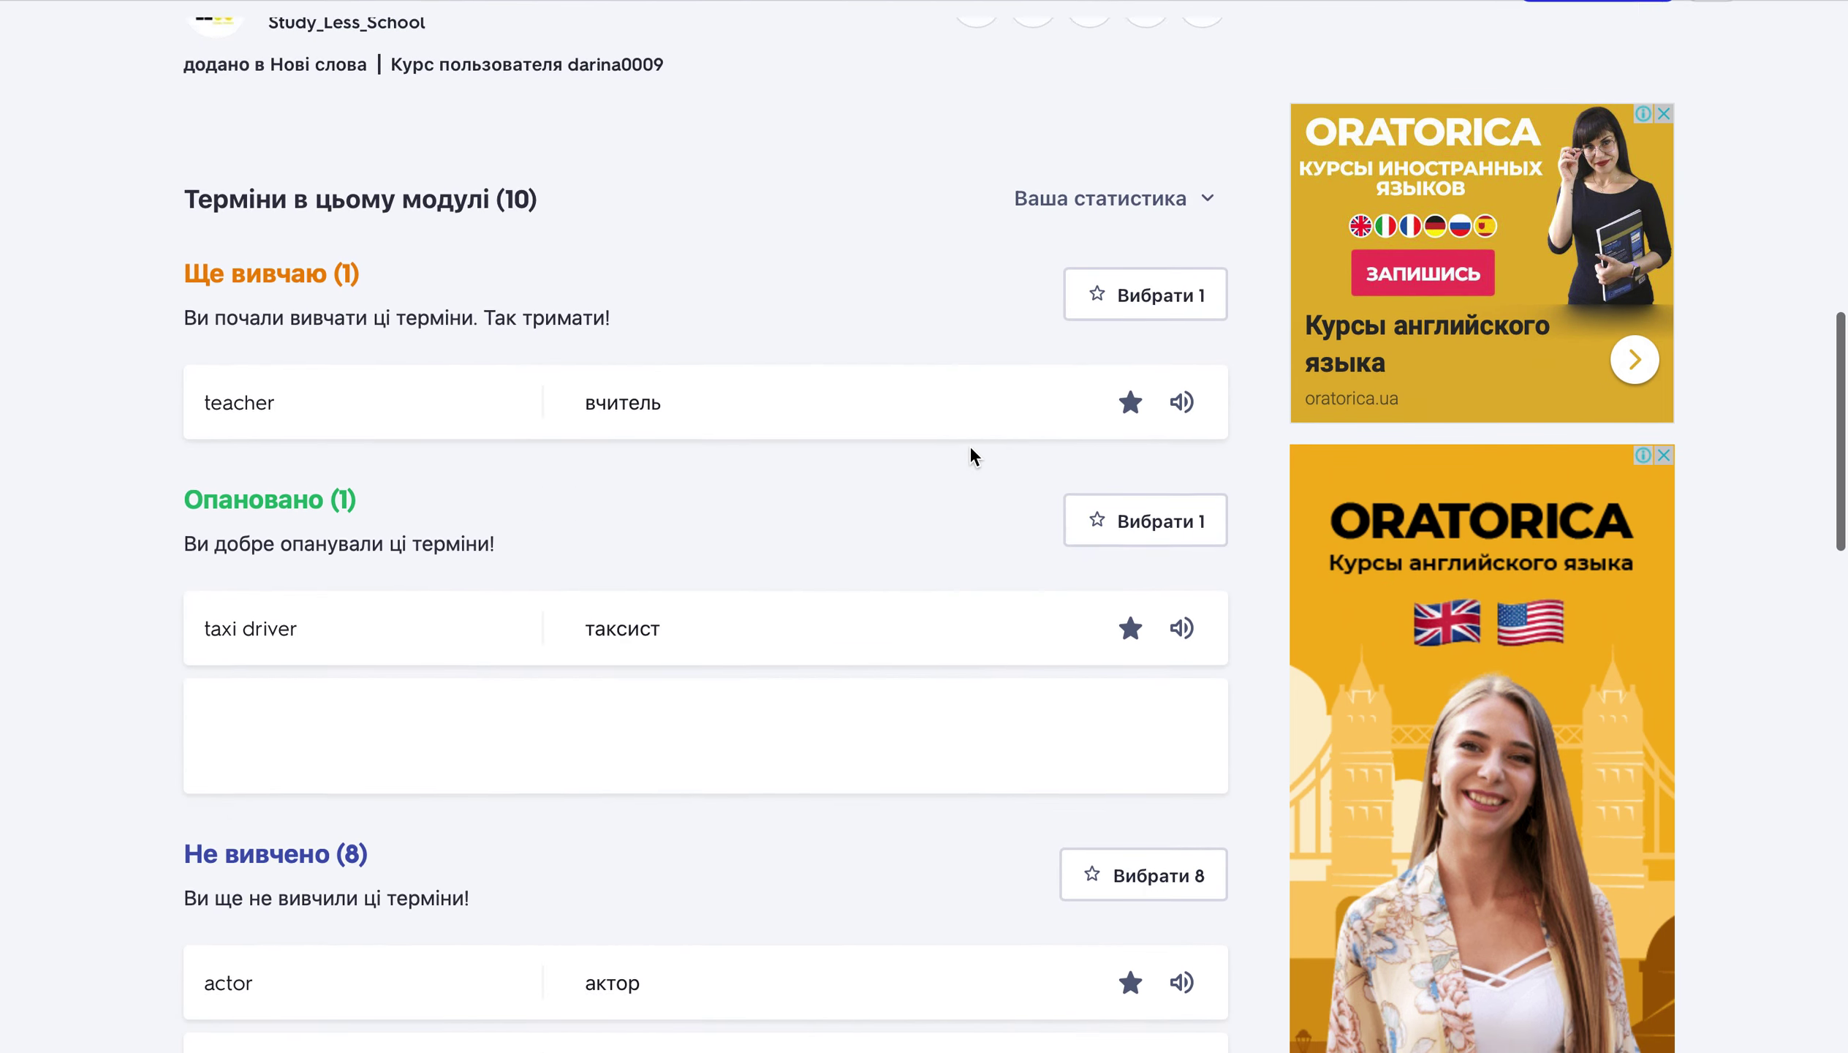
pyautogui.scroll(-3, 401, 763)
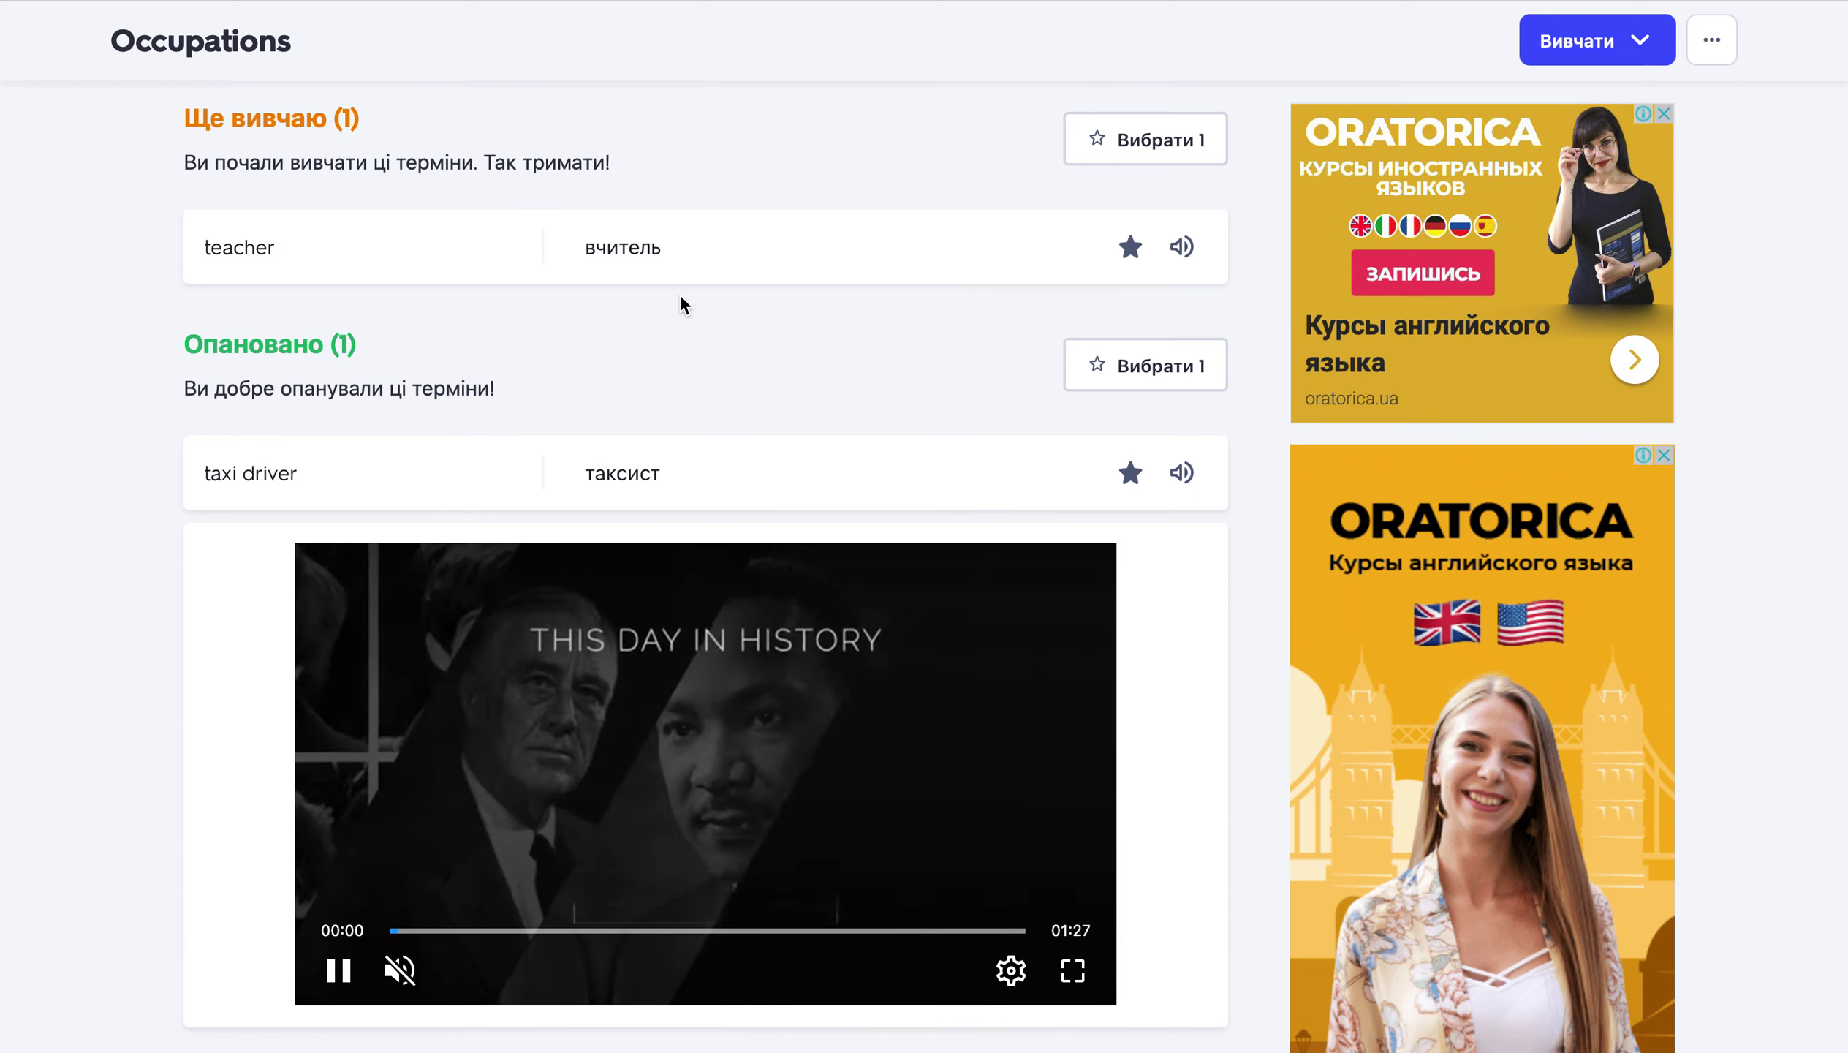
pyautogui.scroll(5, 682, 297)
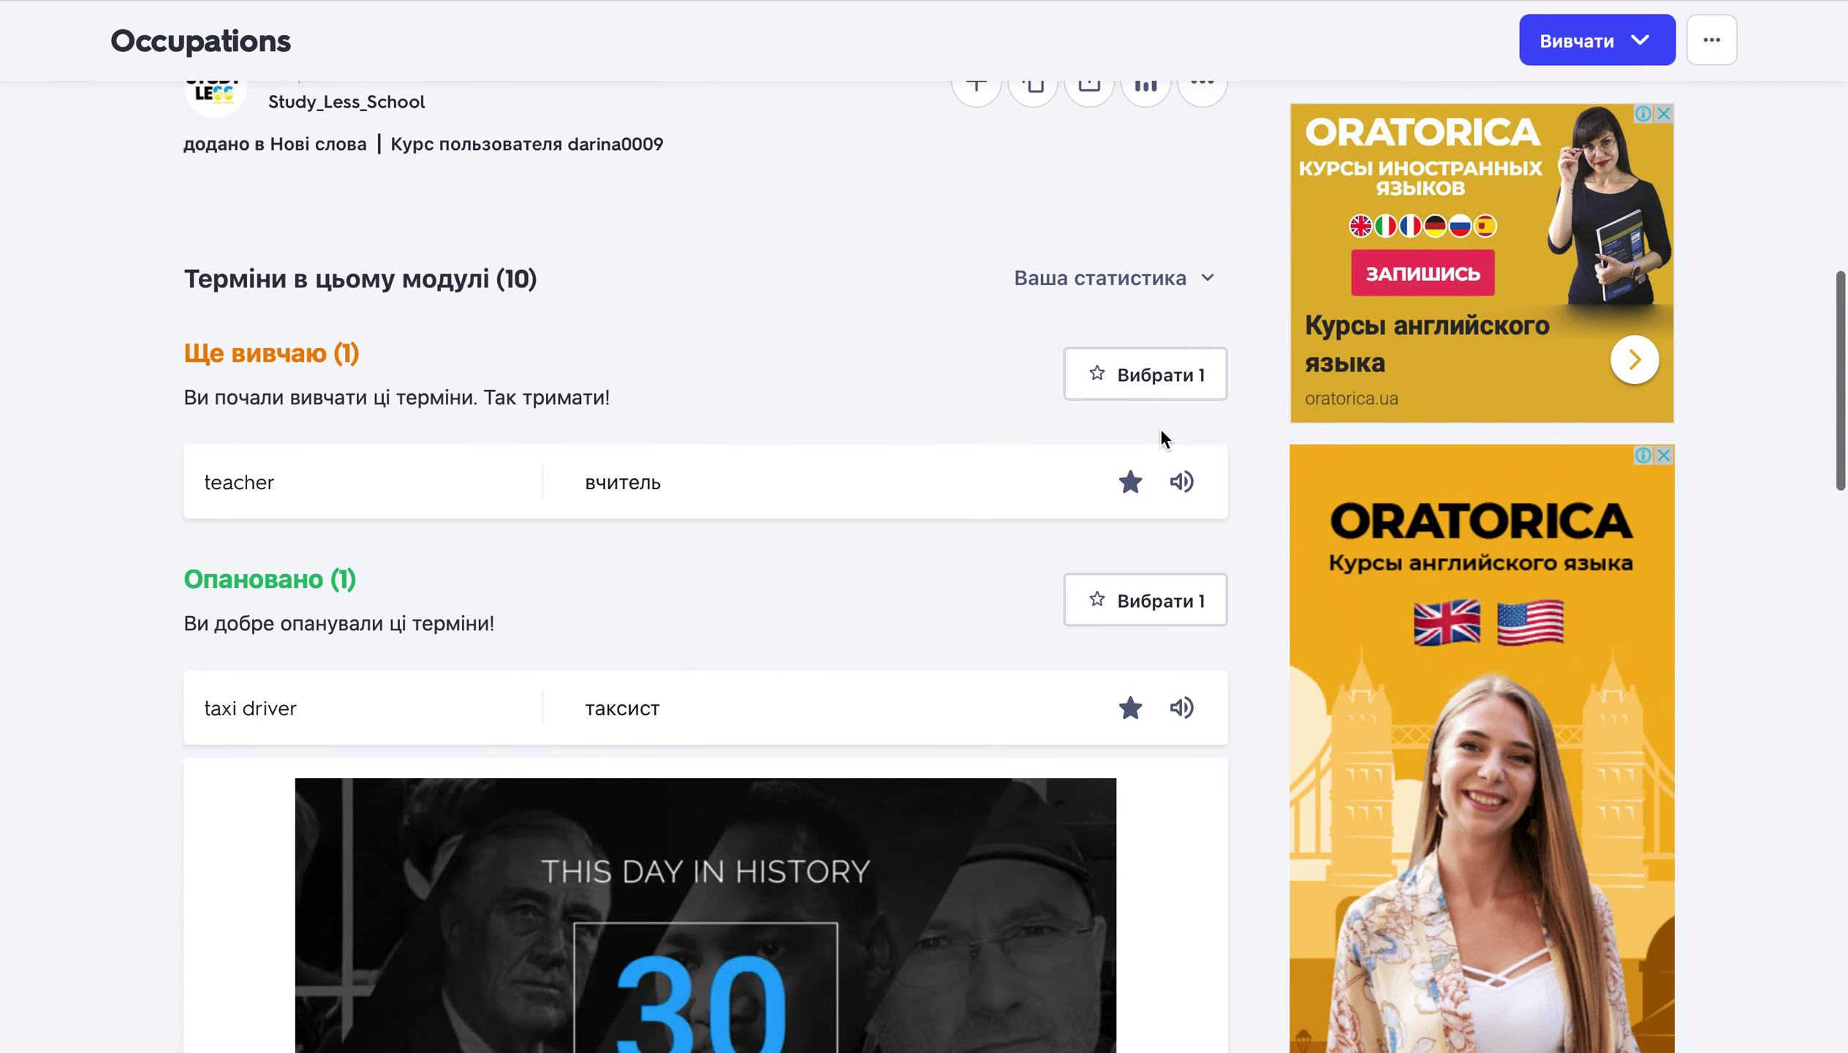
# Play the pronunciations of teacher and taxi driver in the set's term list.
pyautogui.click(1183, 483)
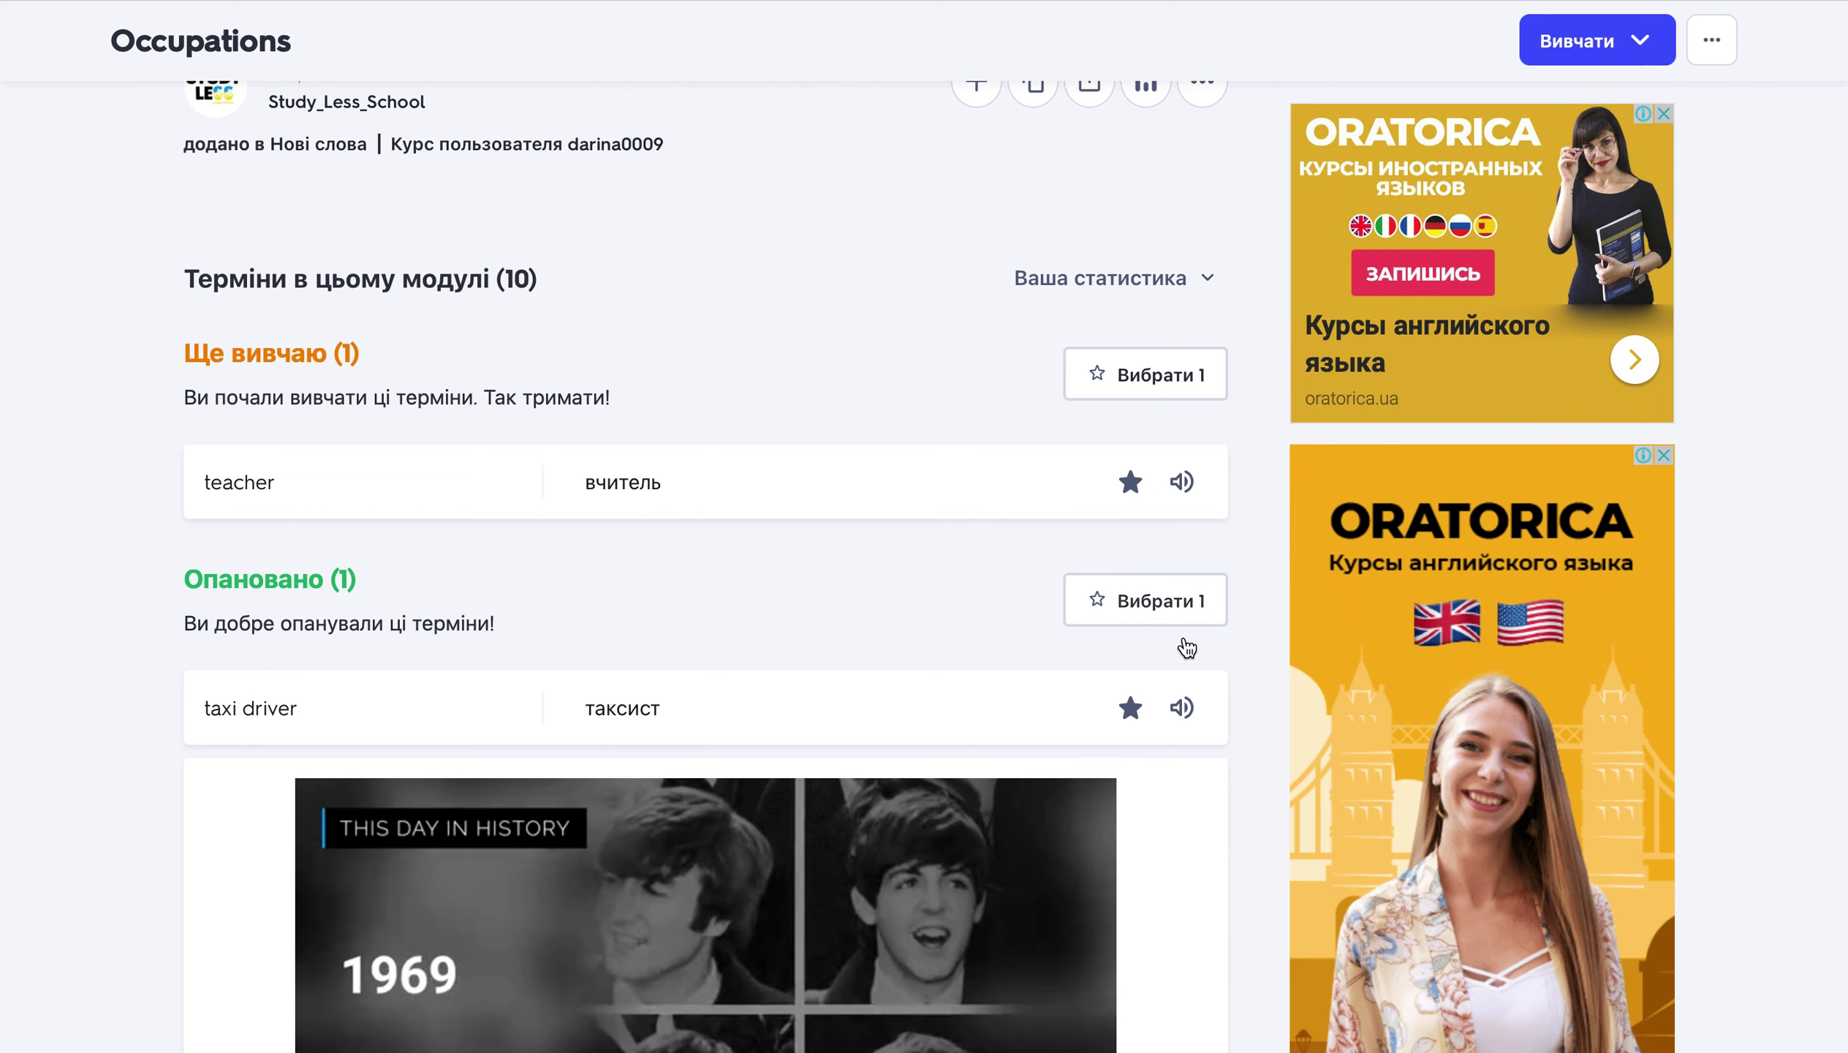
pyautogui.click(1183, 708)
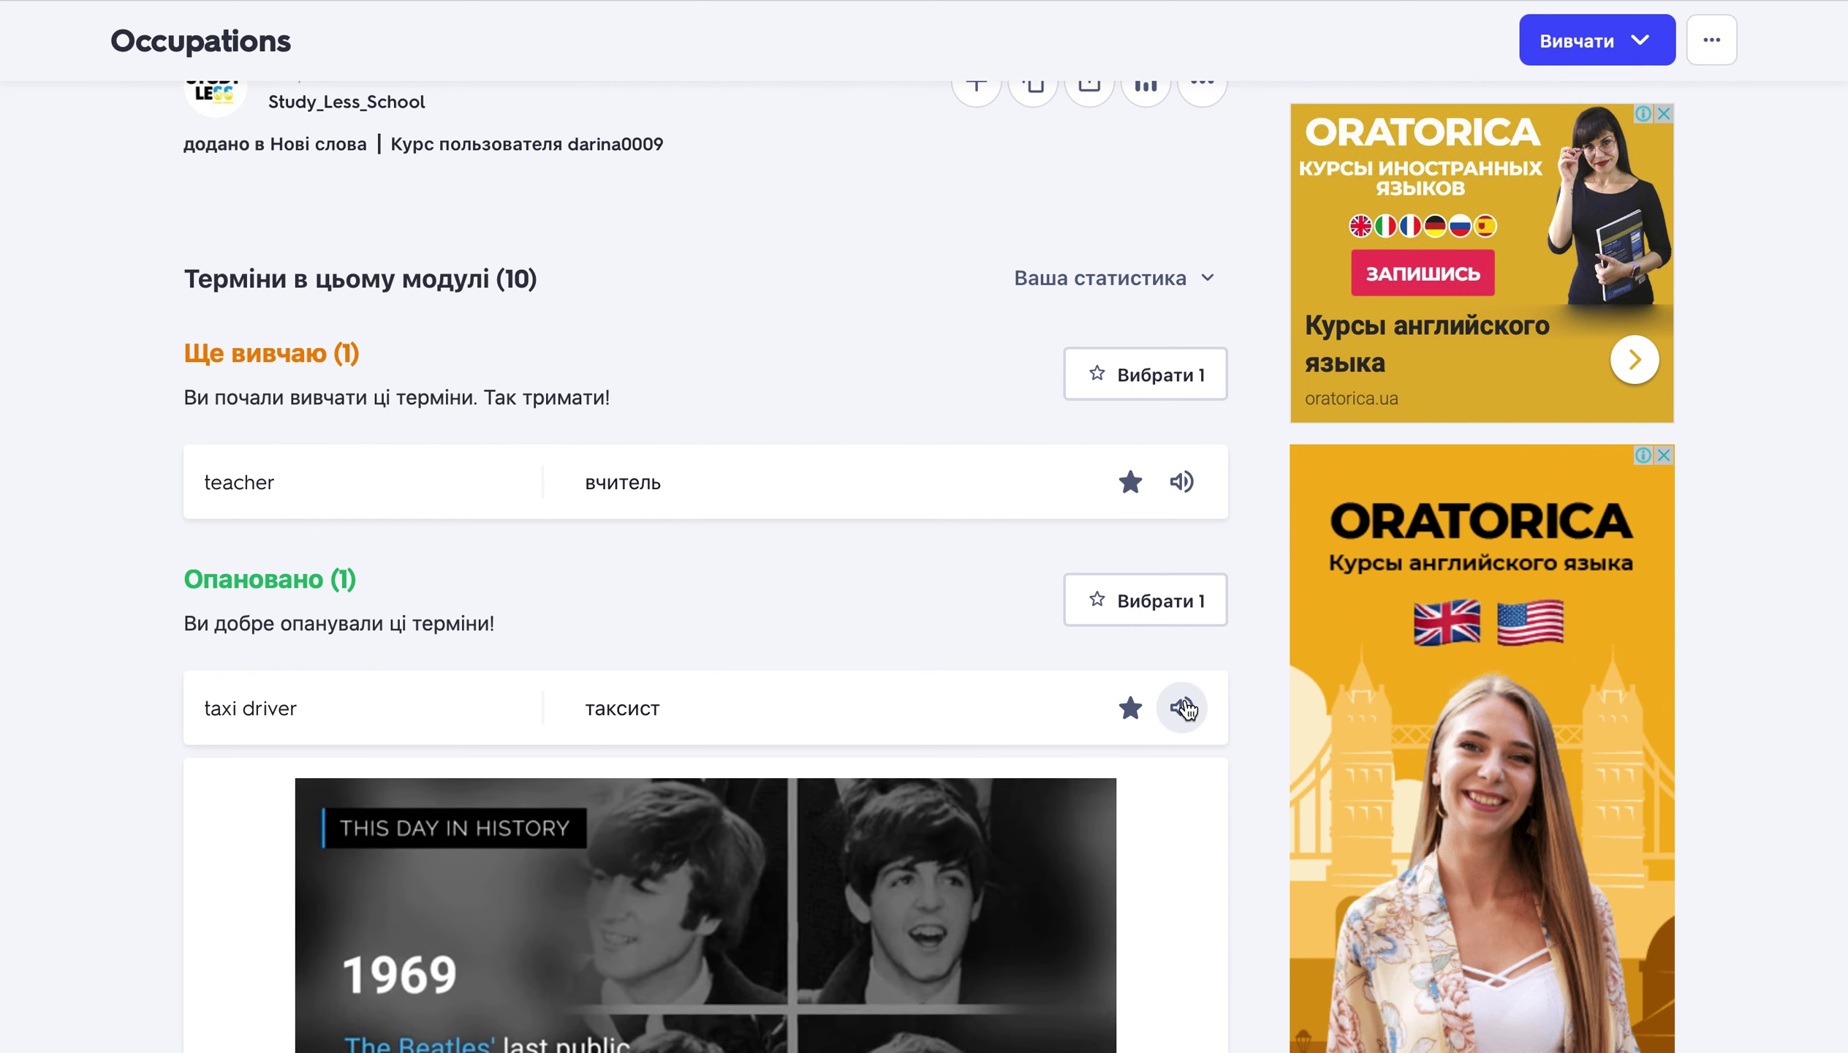
pyautogui.scroll(2, 931, 262)
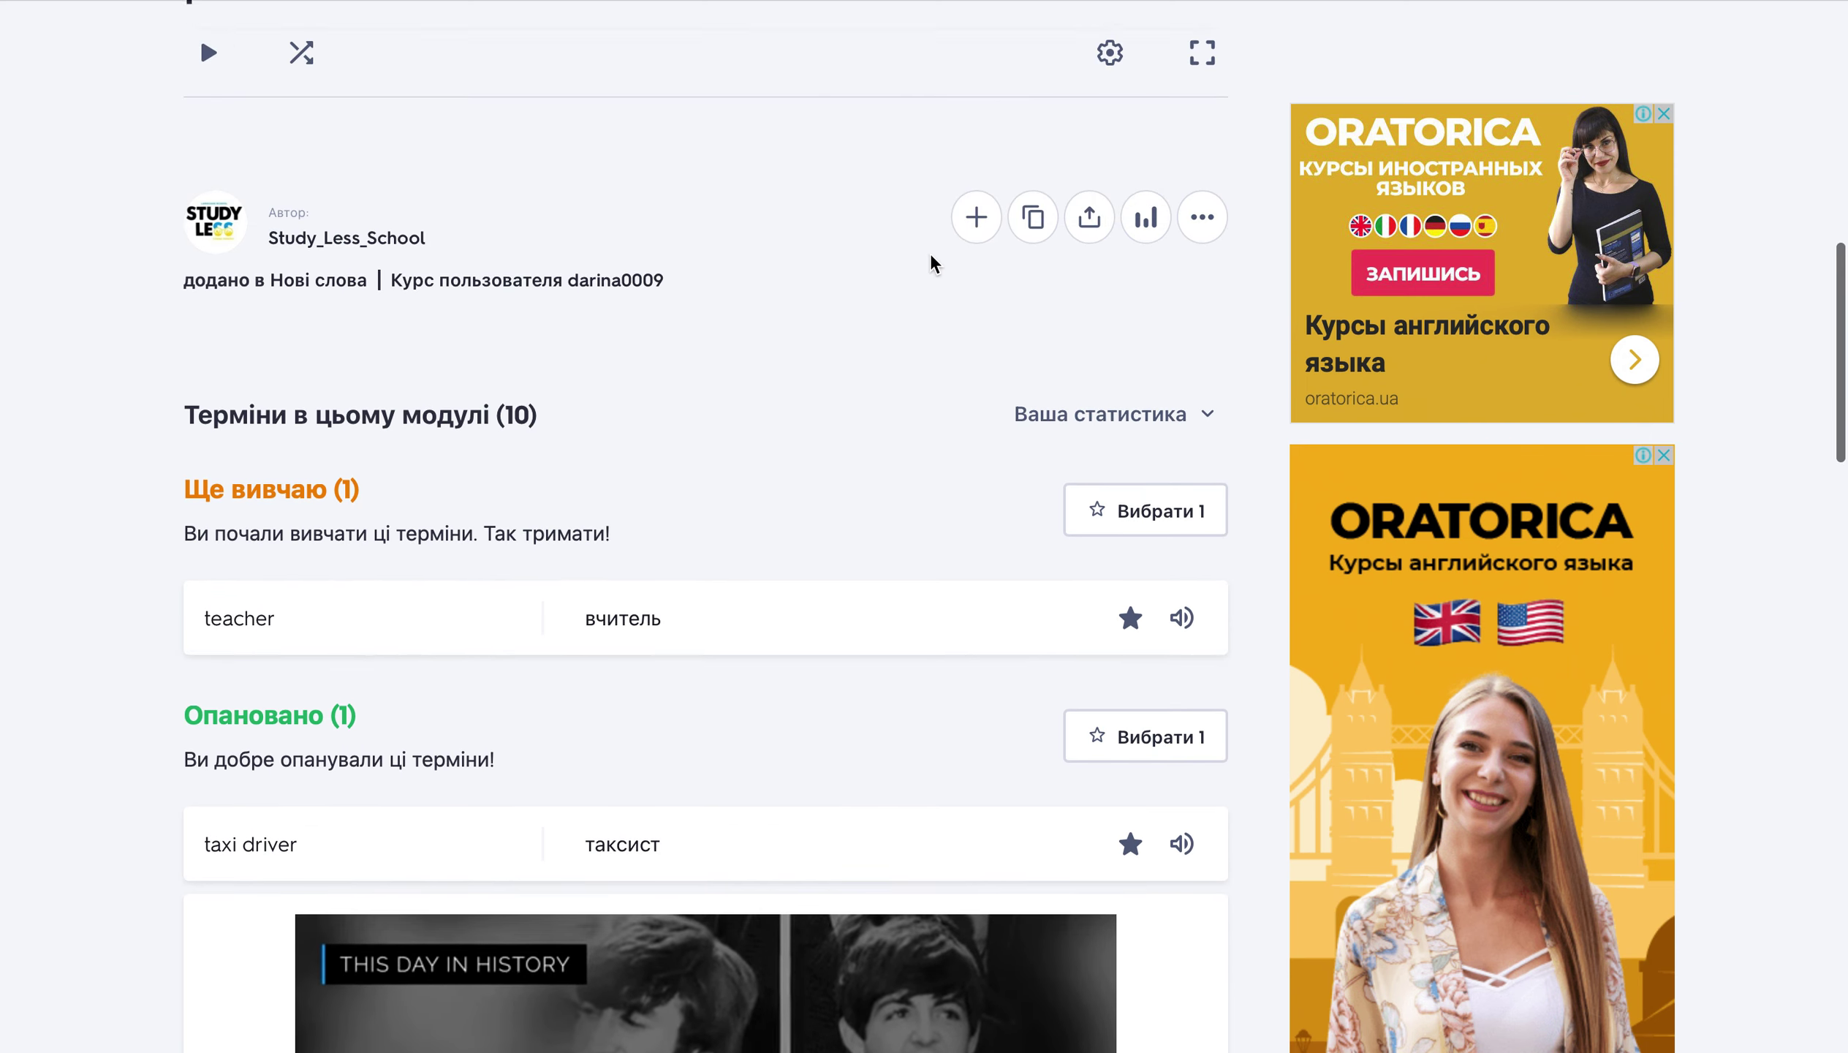